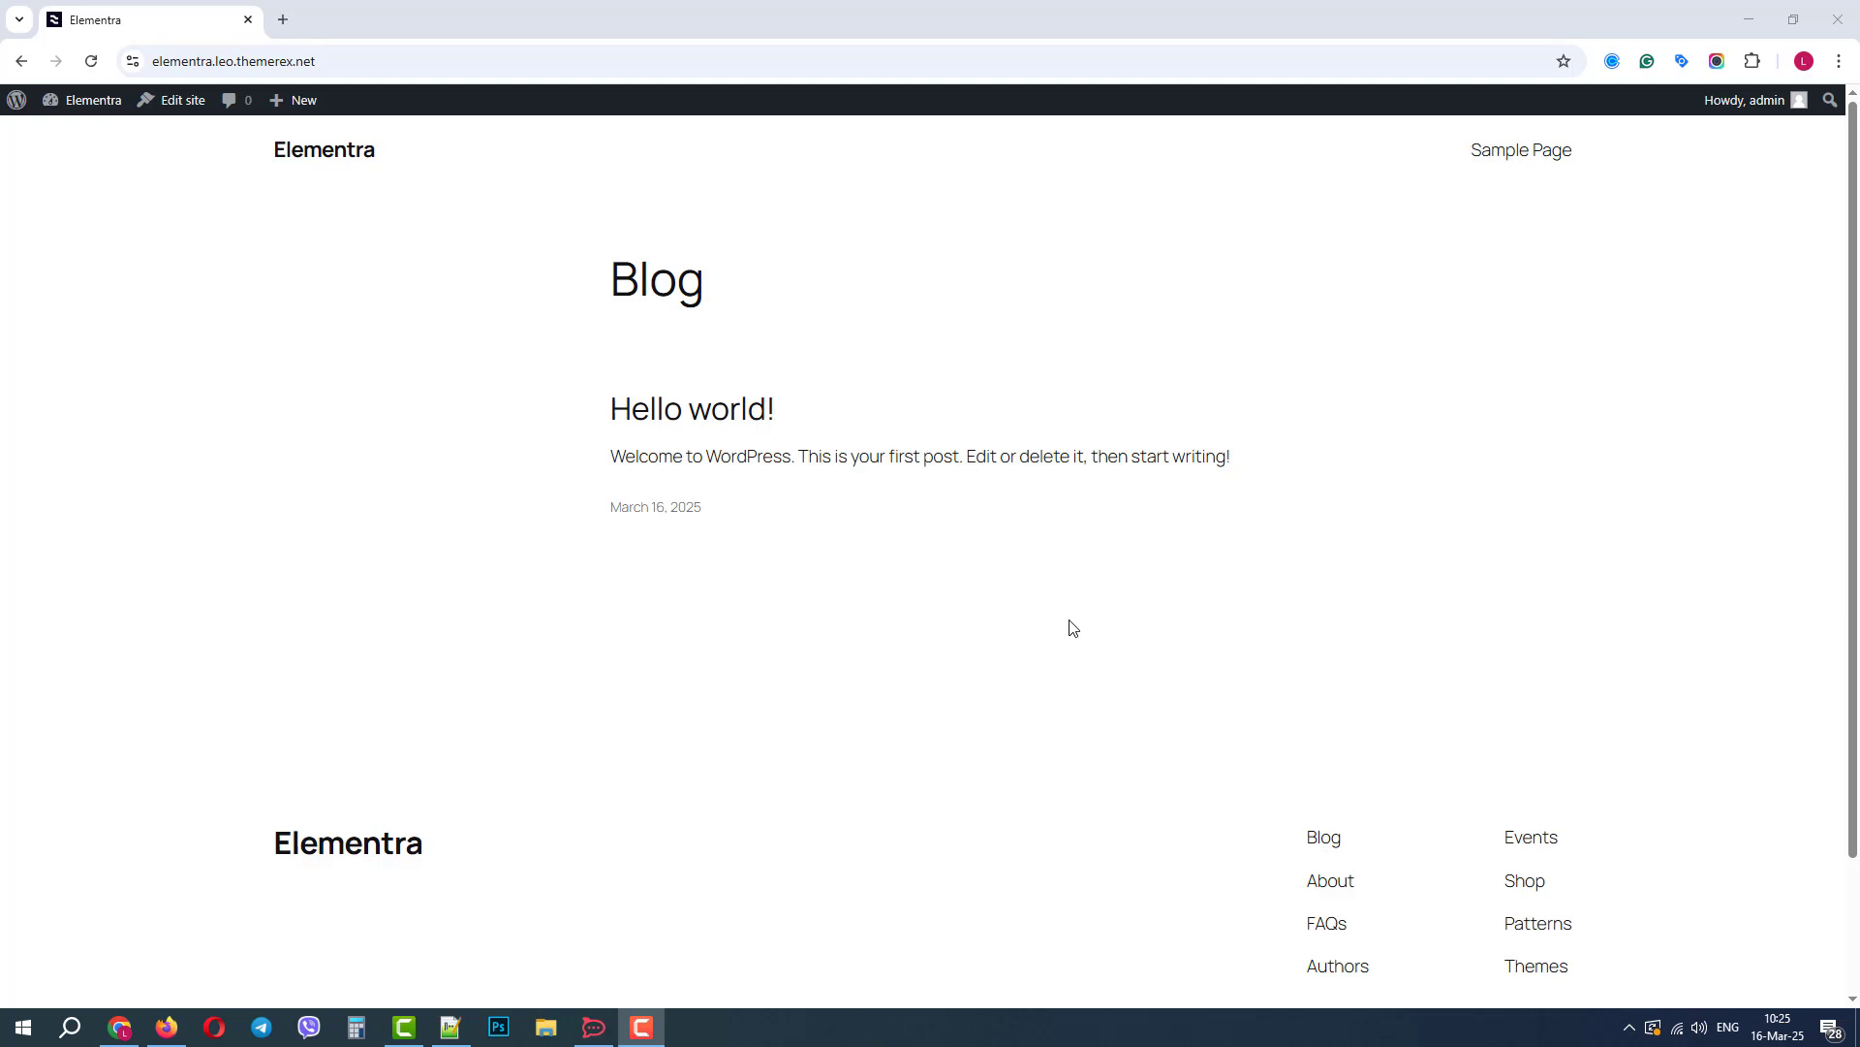
{"action": "mouse_move", "coordinate": [1852, 381]}
{"action": "left_mouse_down"}
{"action": "mouse_move", "coordinate": [1835, 577]}
{"action": "mouse_move", "coordinate": [1844, 336]}
{"action": "left_mouse_up"}
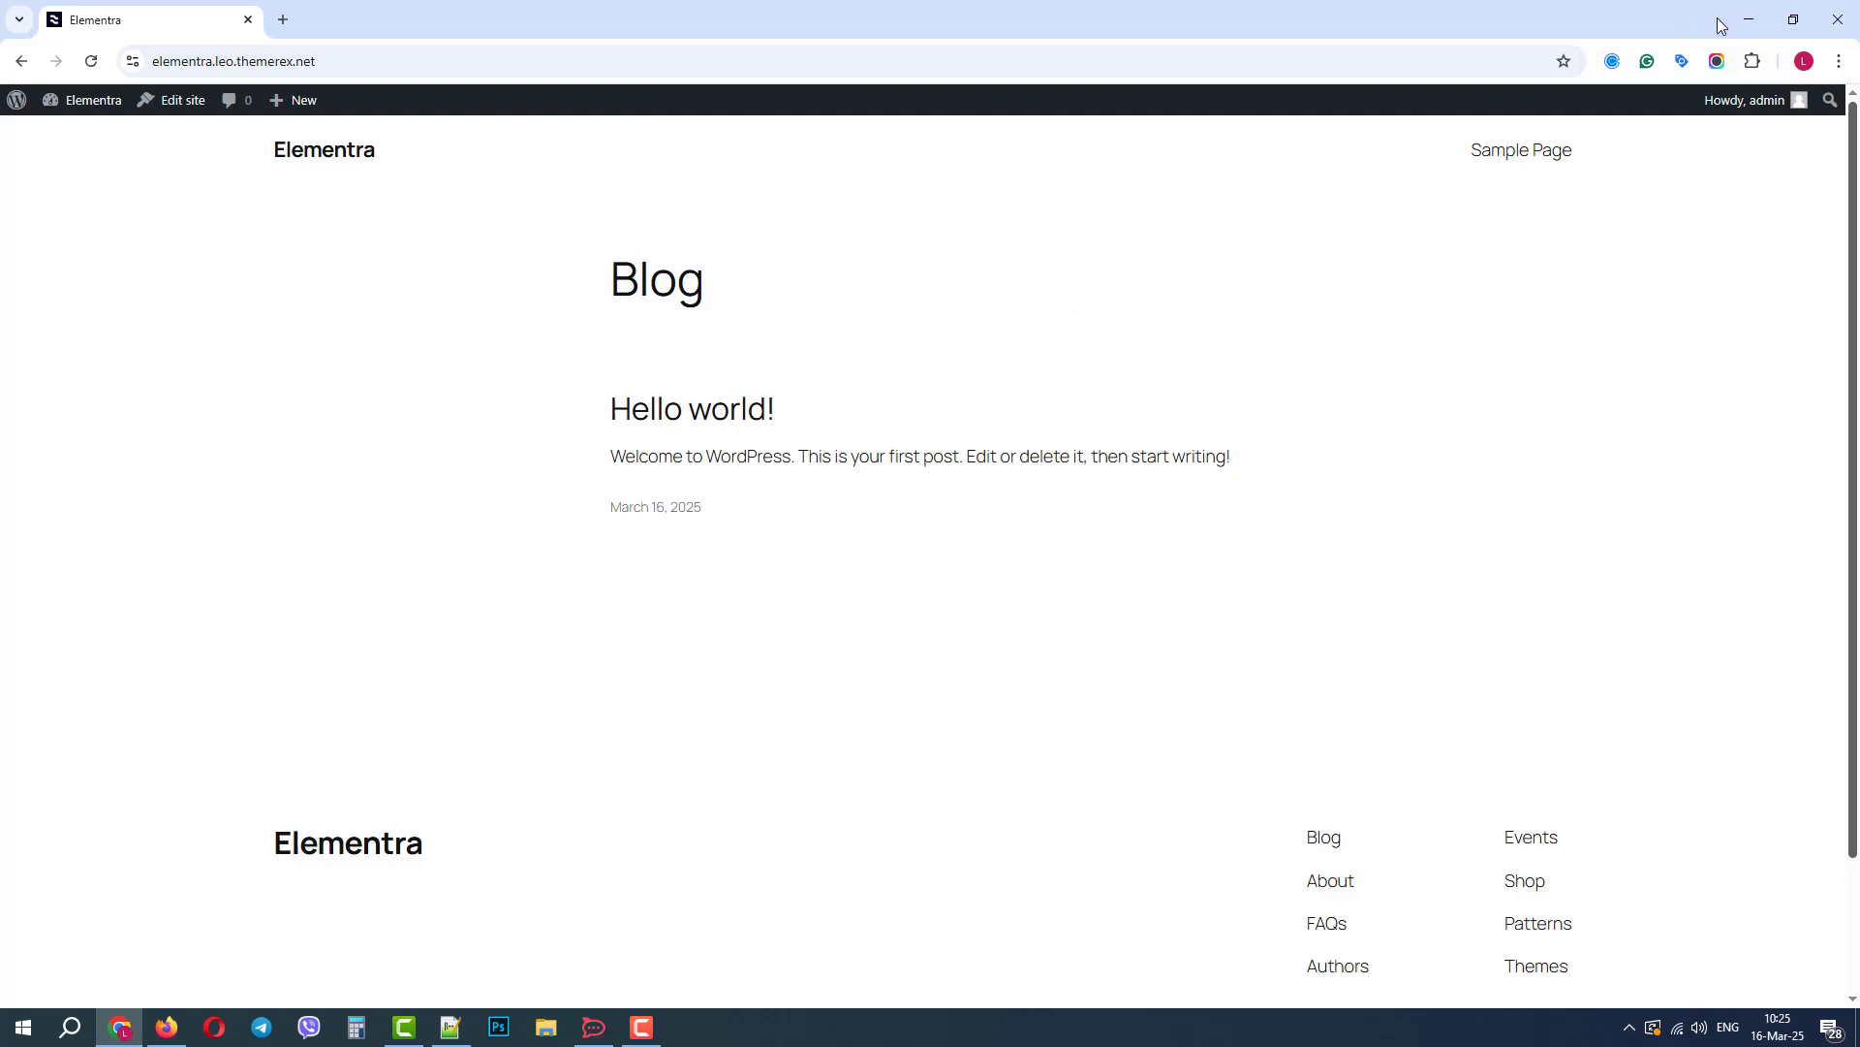
Extract the downloaded ThemeForest Elementra archive onto the desktop with Extract Here.
{"action": "left_click", "coordinate": [1748, 19]}
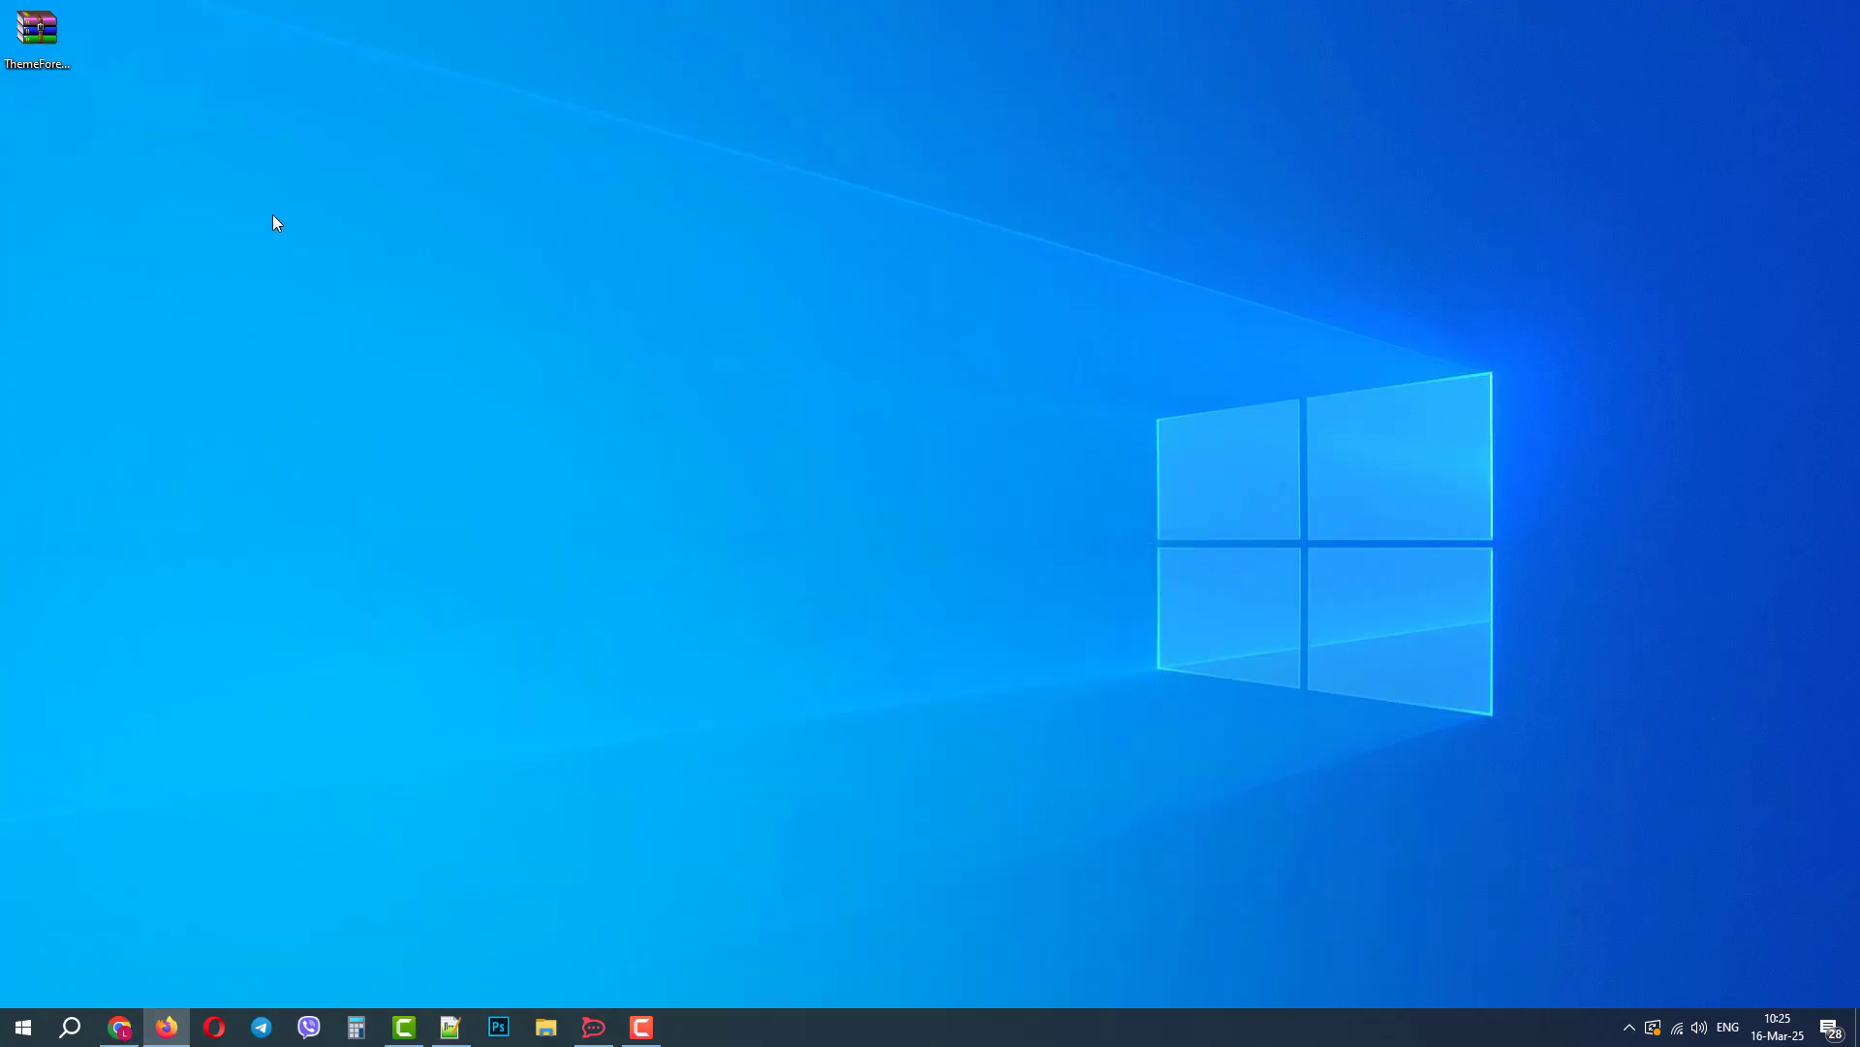
{"action": "left_click", "coordinate": [44, 37]}
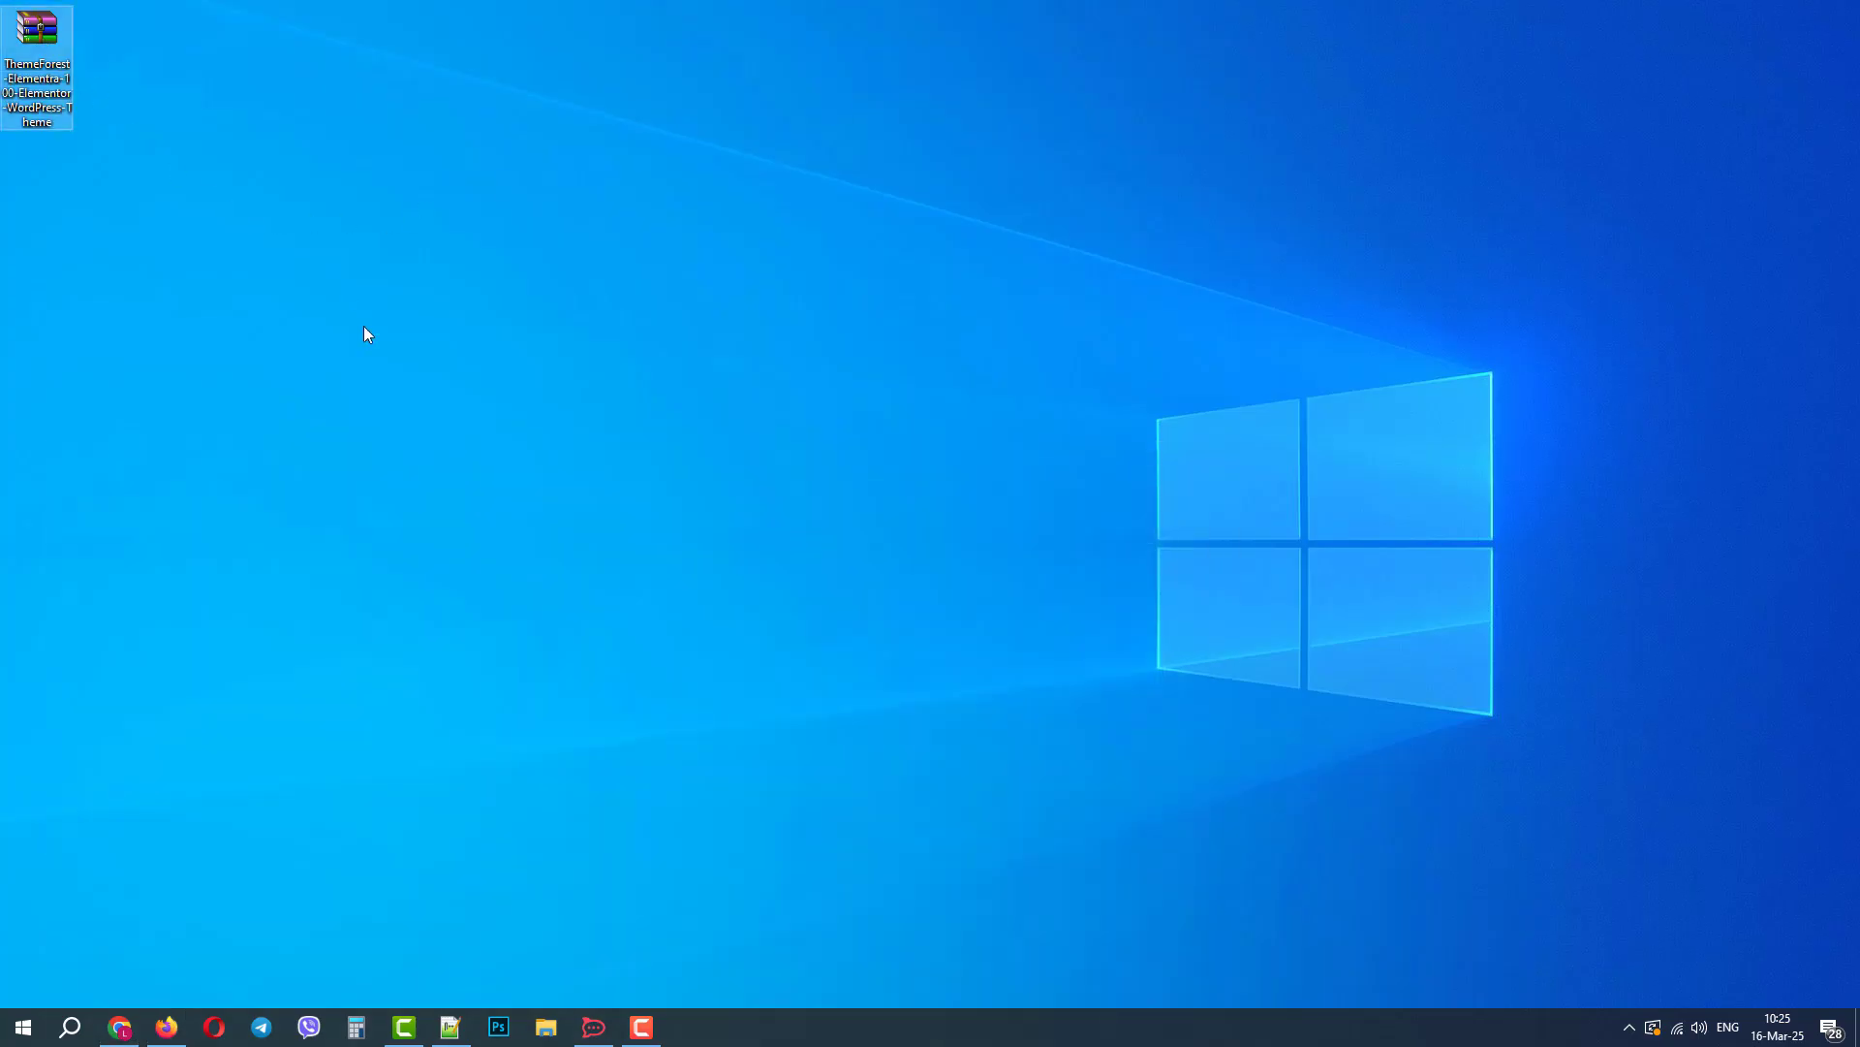
{"action": "right_click", "coordinate": [45, 54]}
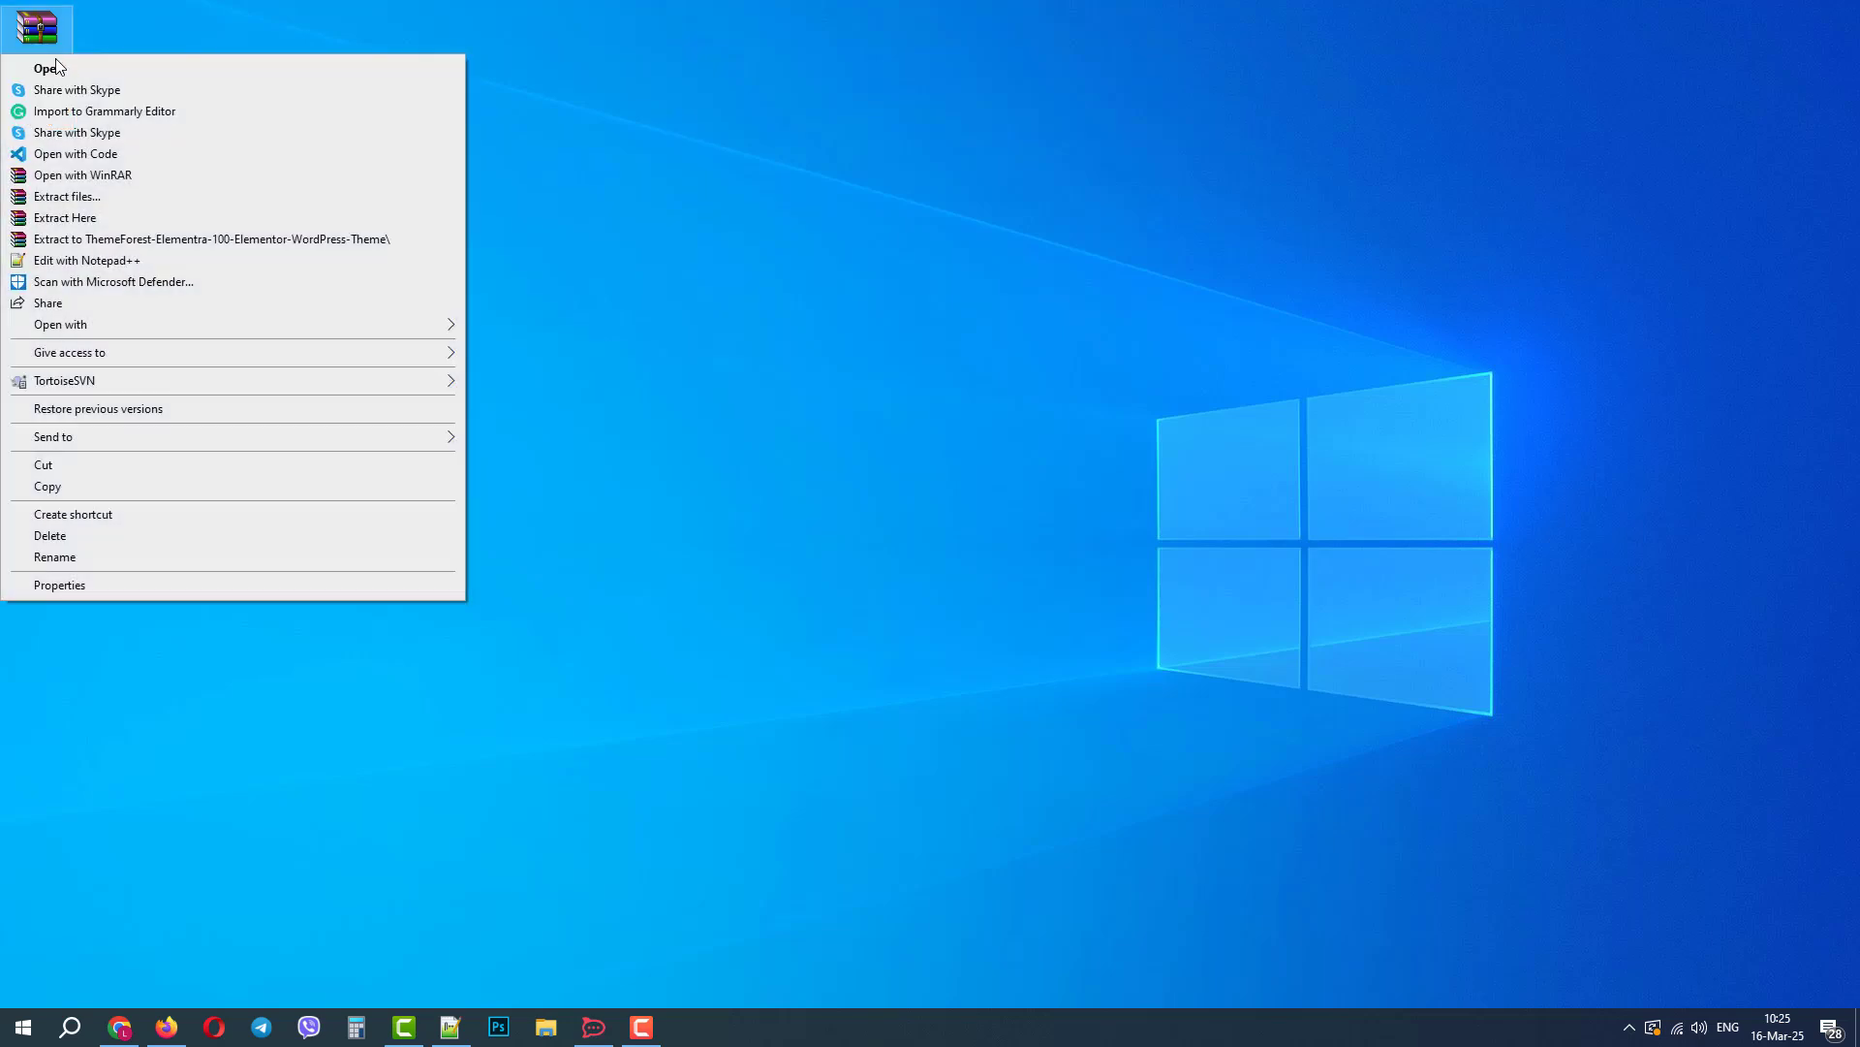
{"action": "left_click", "coordinate": [102, 214]}
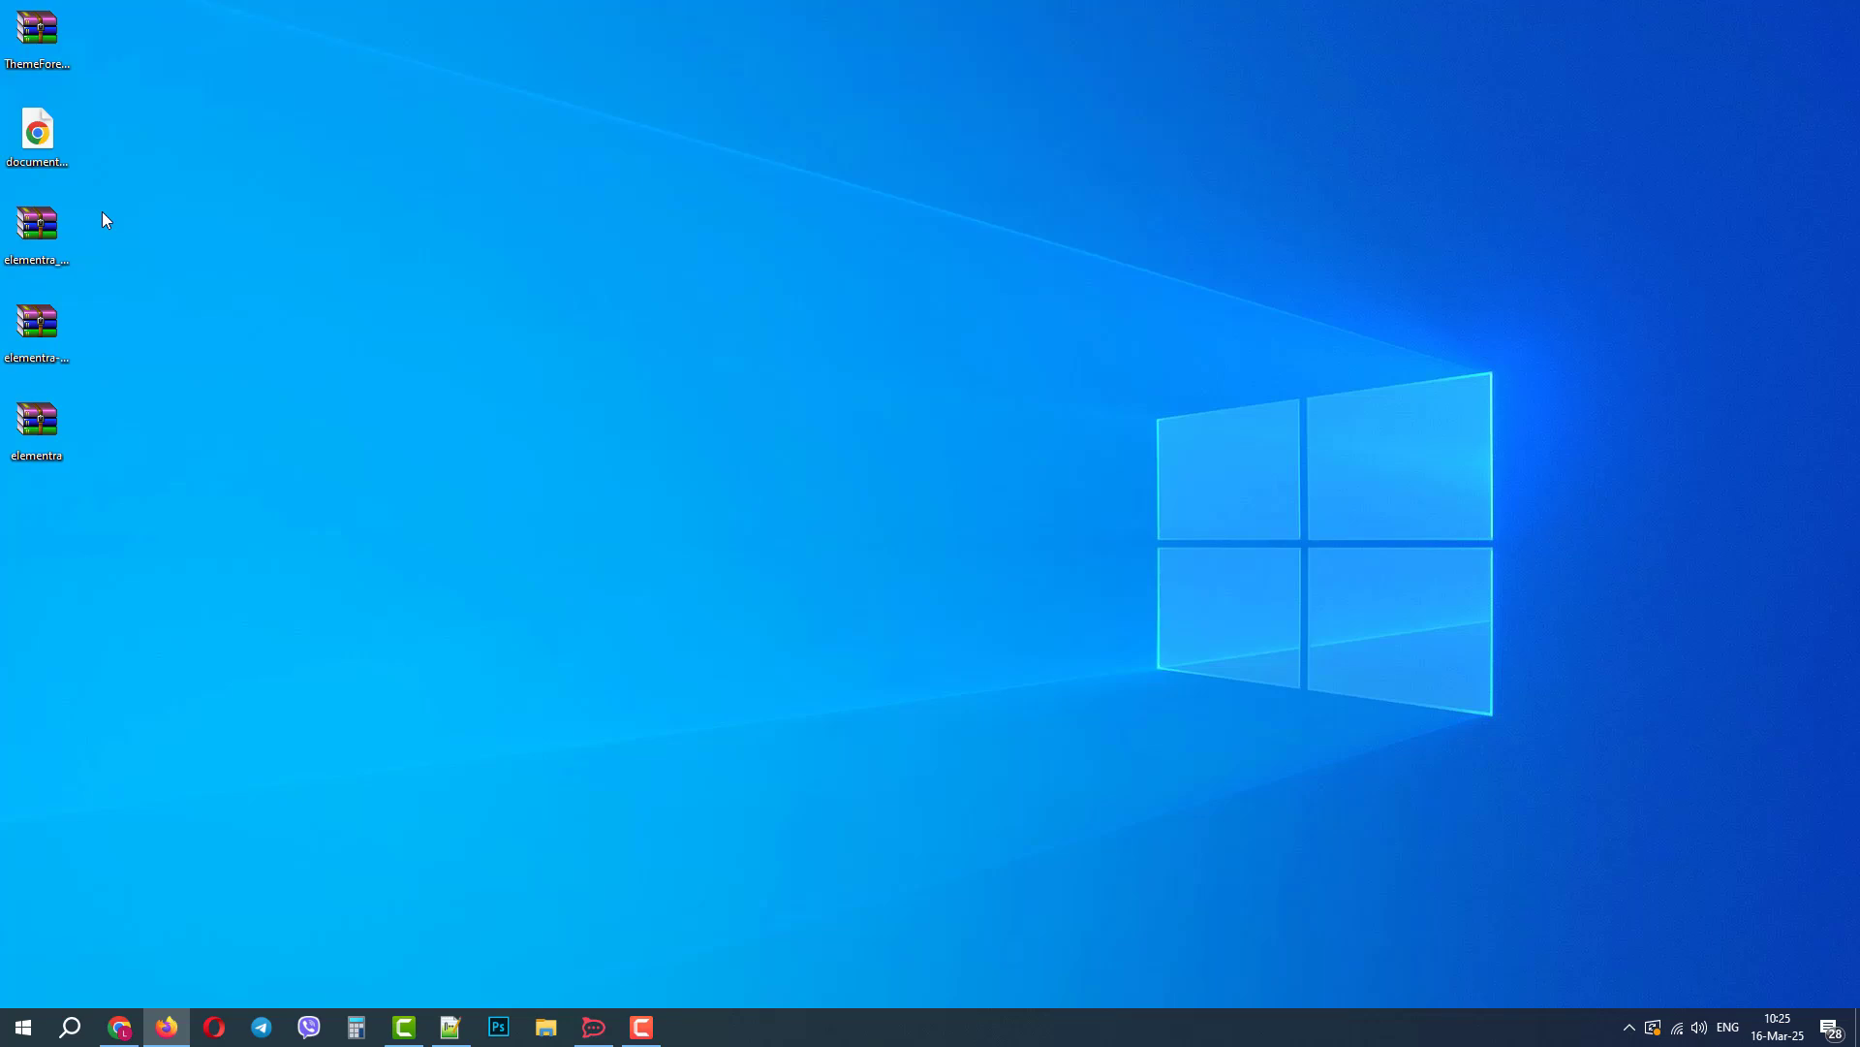
Look through the extracted files and select the elementra theme archive.
{"action": "key", "text": "End"}
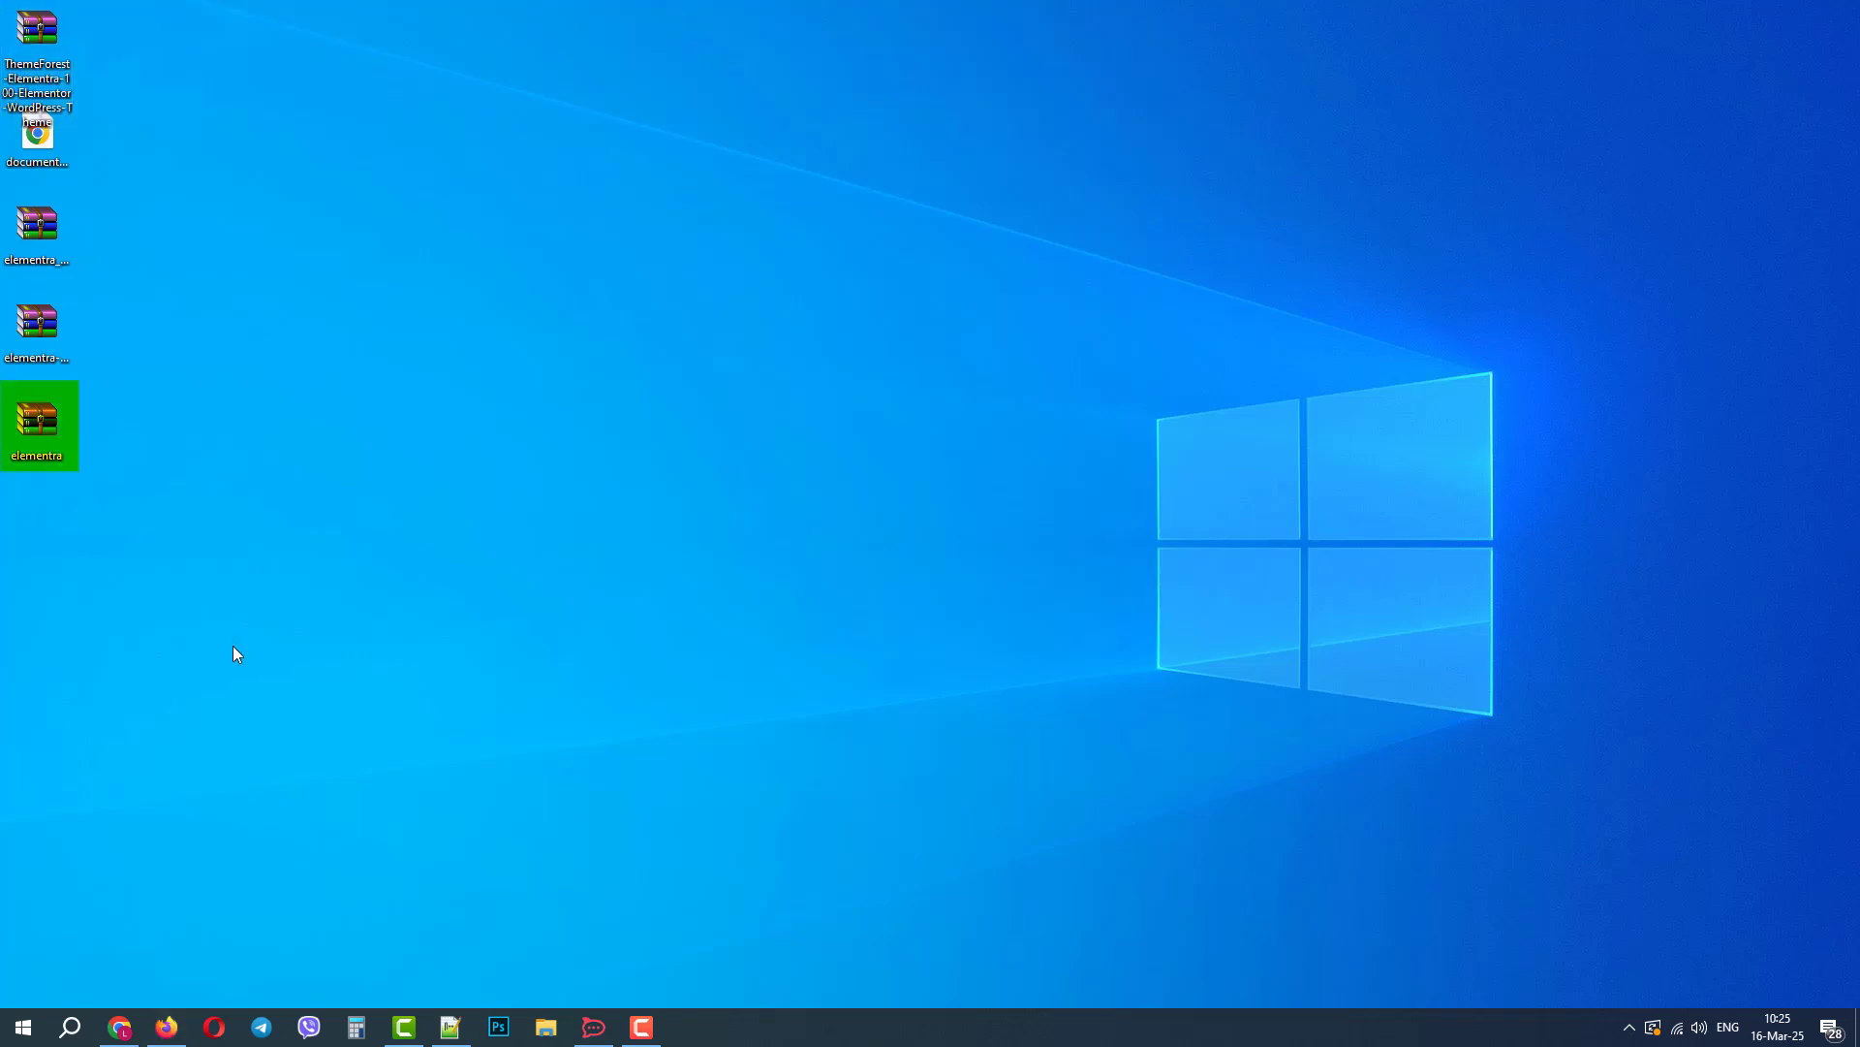
{"action": "key", "text": "Up"}
{"action": "left_click", "coordinate": [30, 333]}
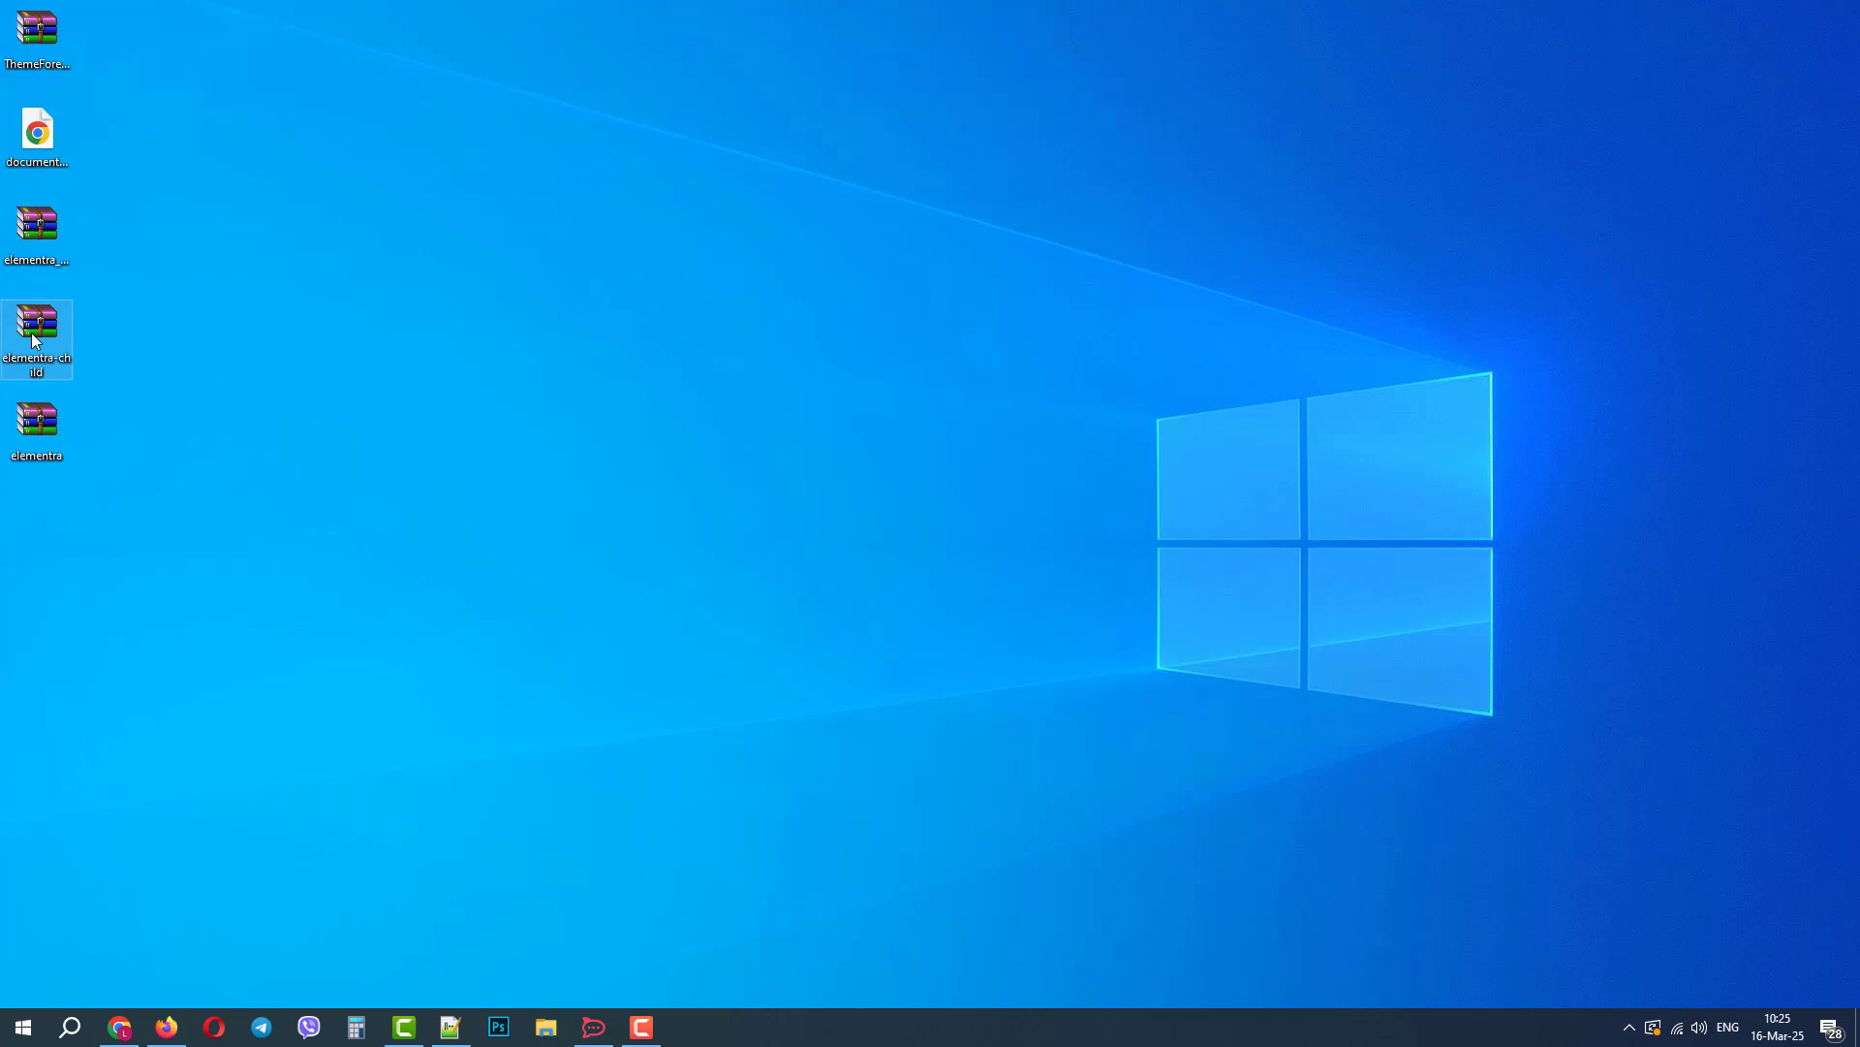
{"action": "left_click", "coordinate": [39, 240]}
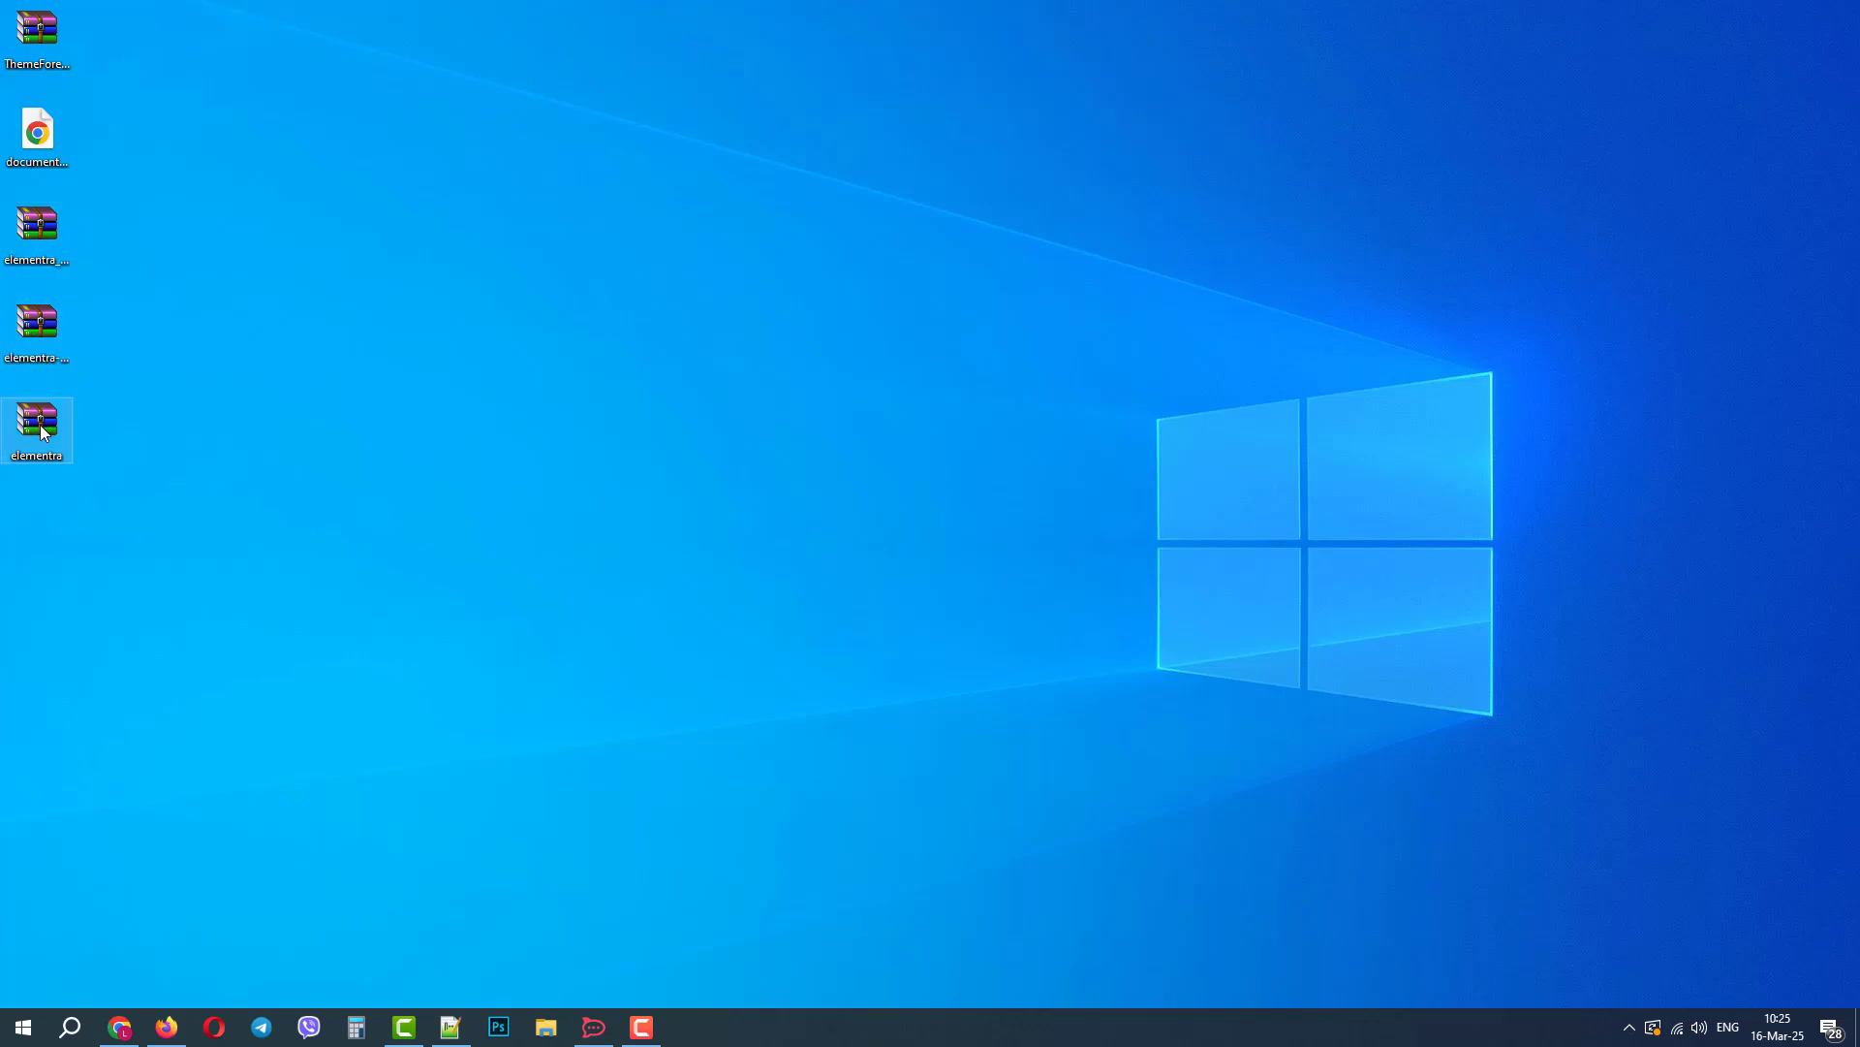
Return to the site and go to Appearance > Themes > Add New > Upload Theme.
{"action": "left_click", "coordinate": [124, 1031]}
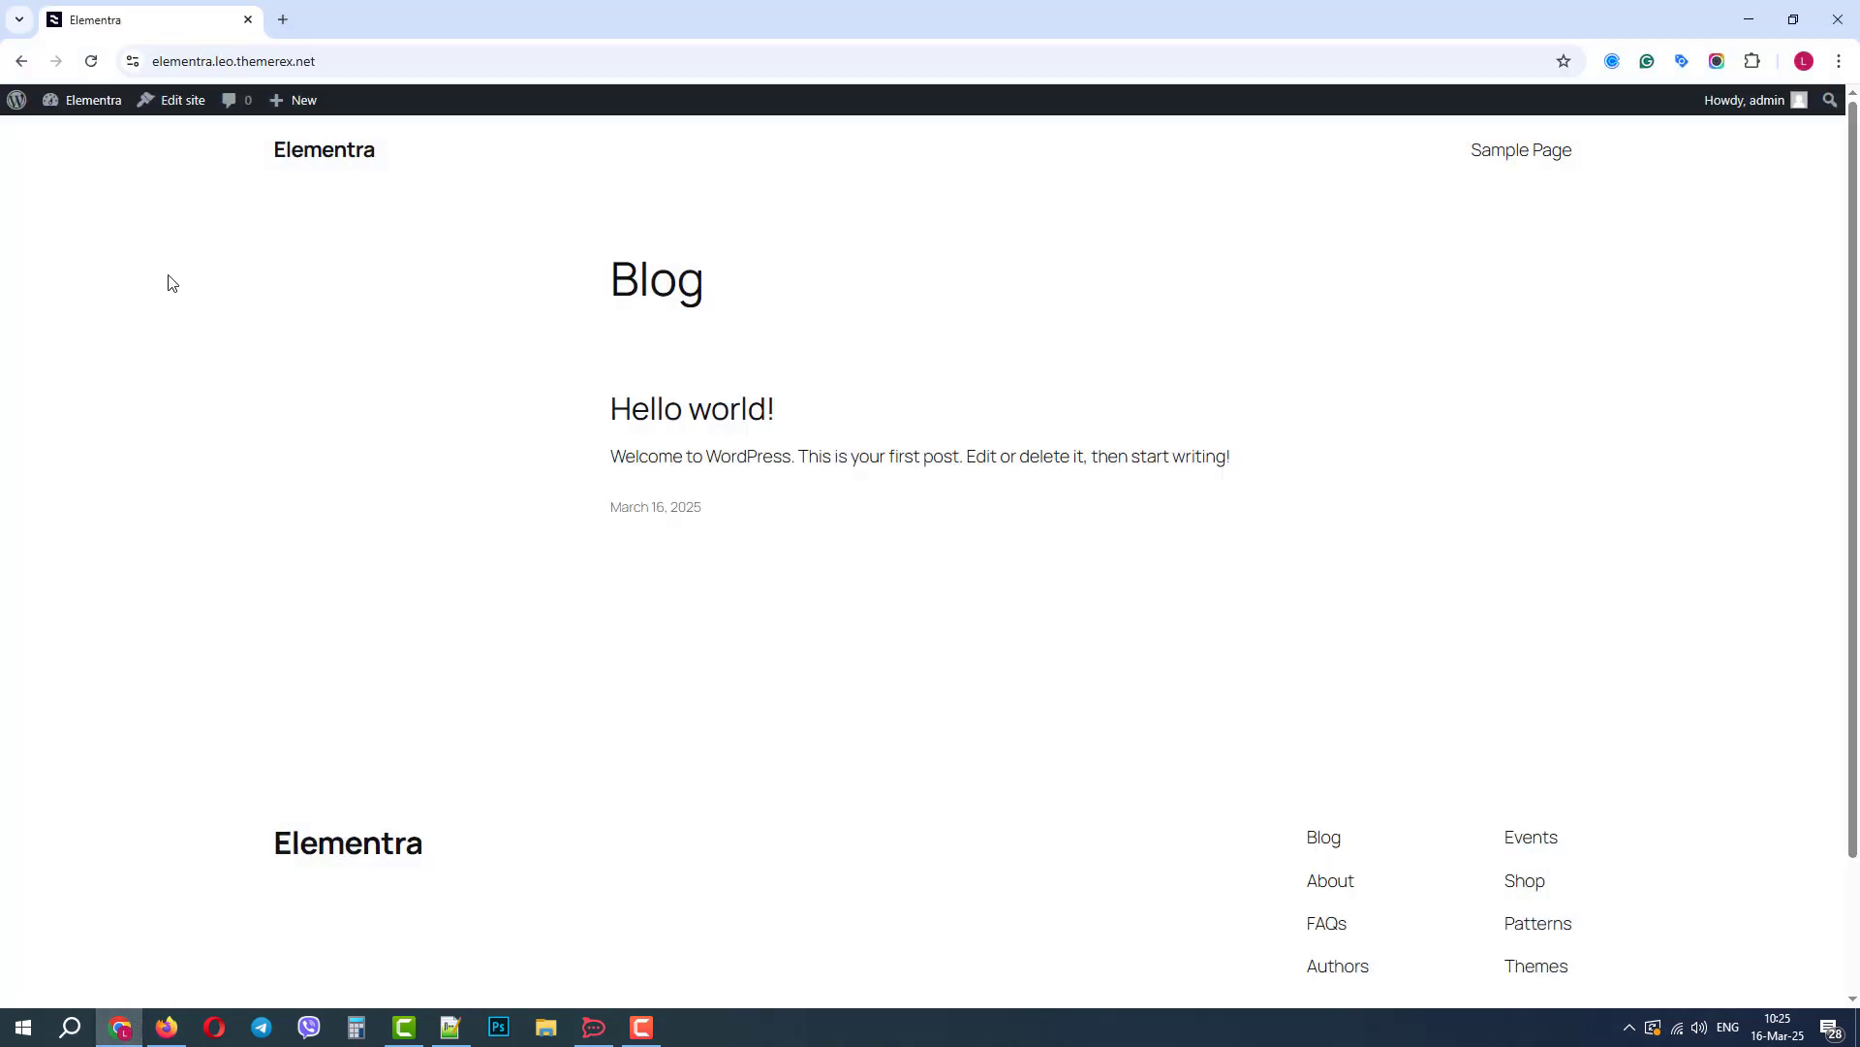
{"action": "mouse_move", "coordinate": [92, 100]}
{"action": "left_click", "coordinate": [92, 136]}
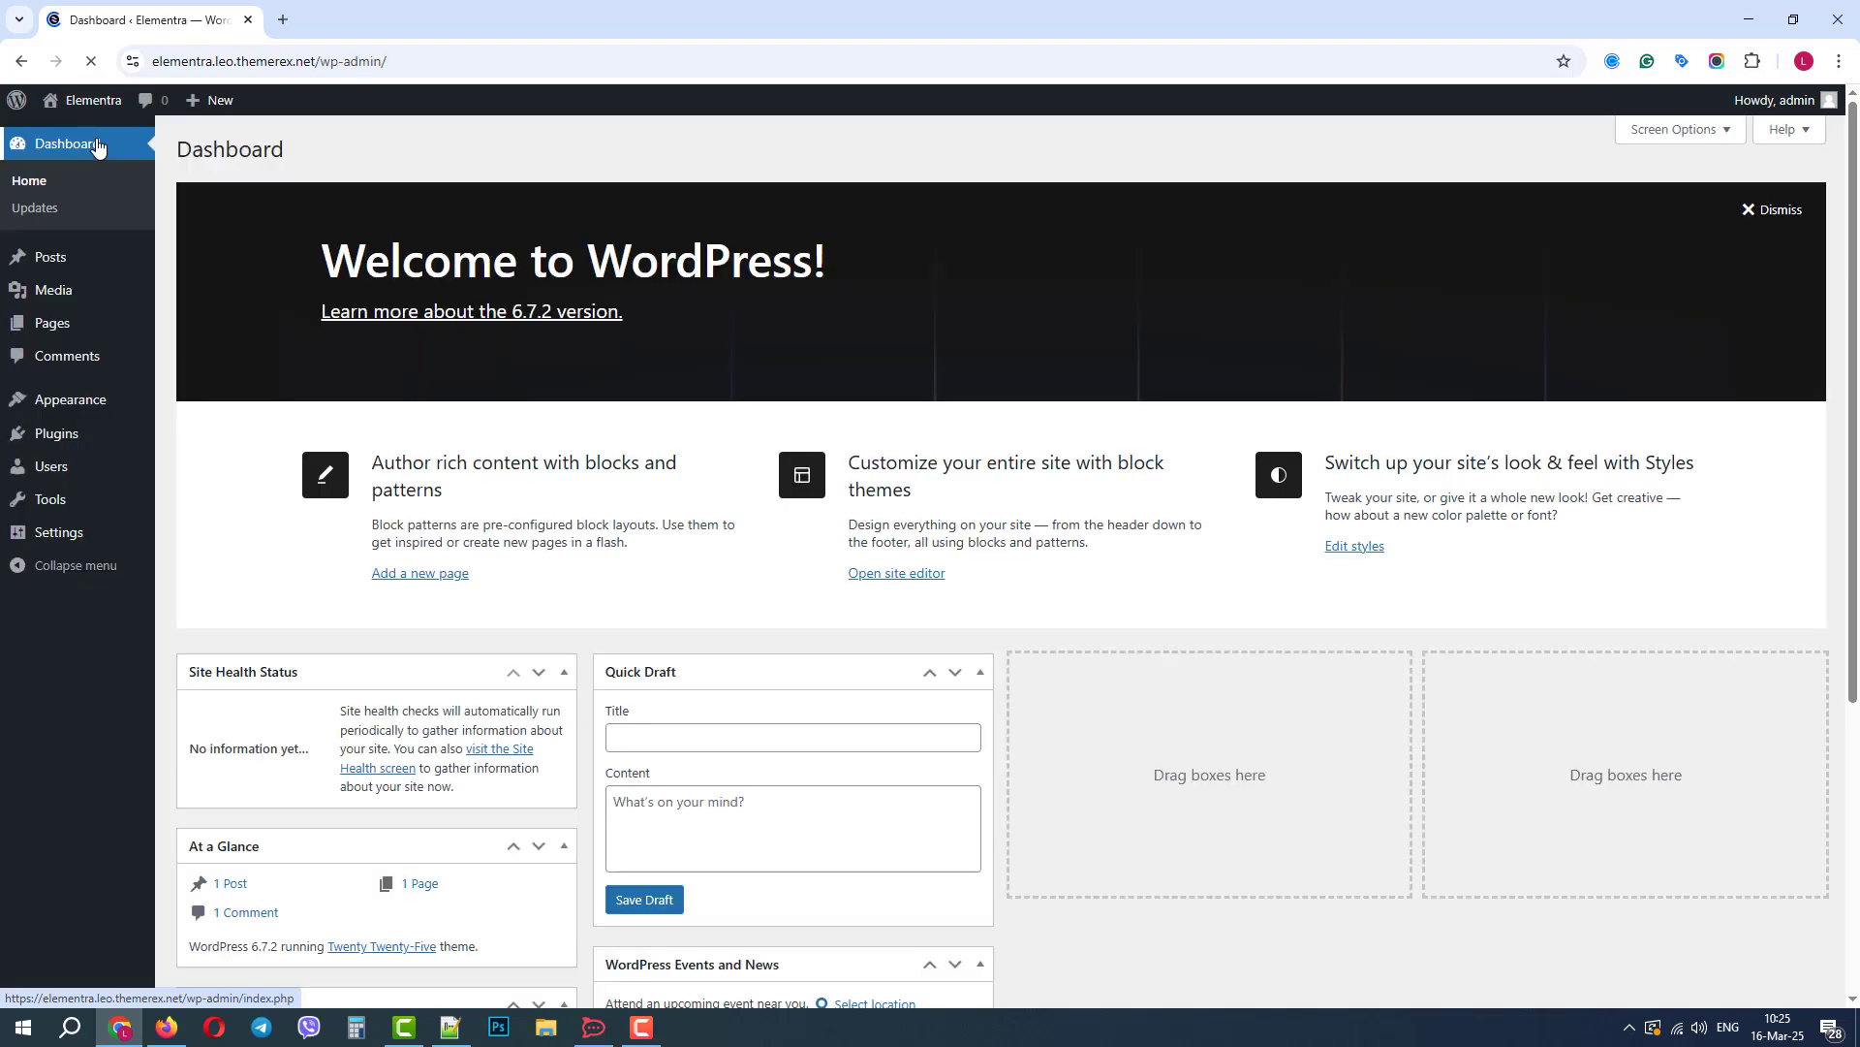
{"action": "left_click", "coordinate": [193, 415]}
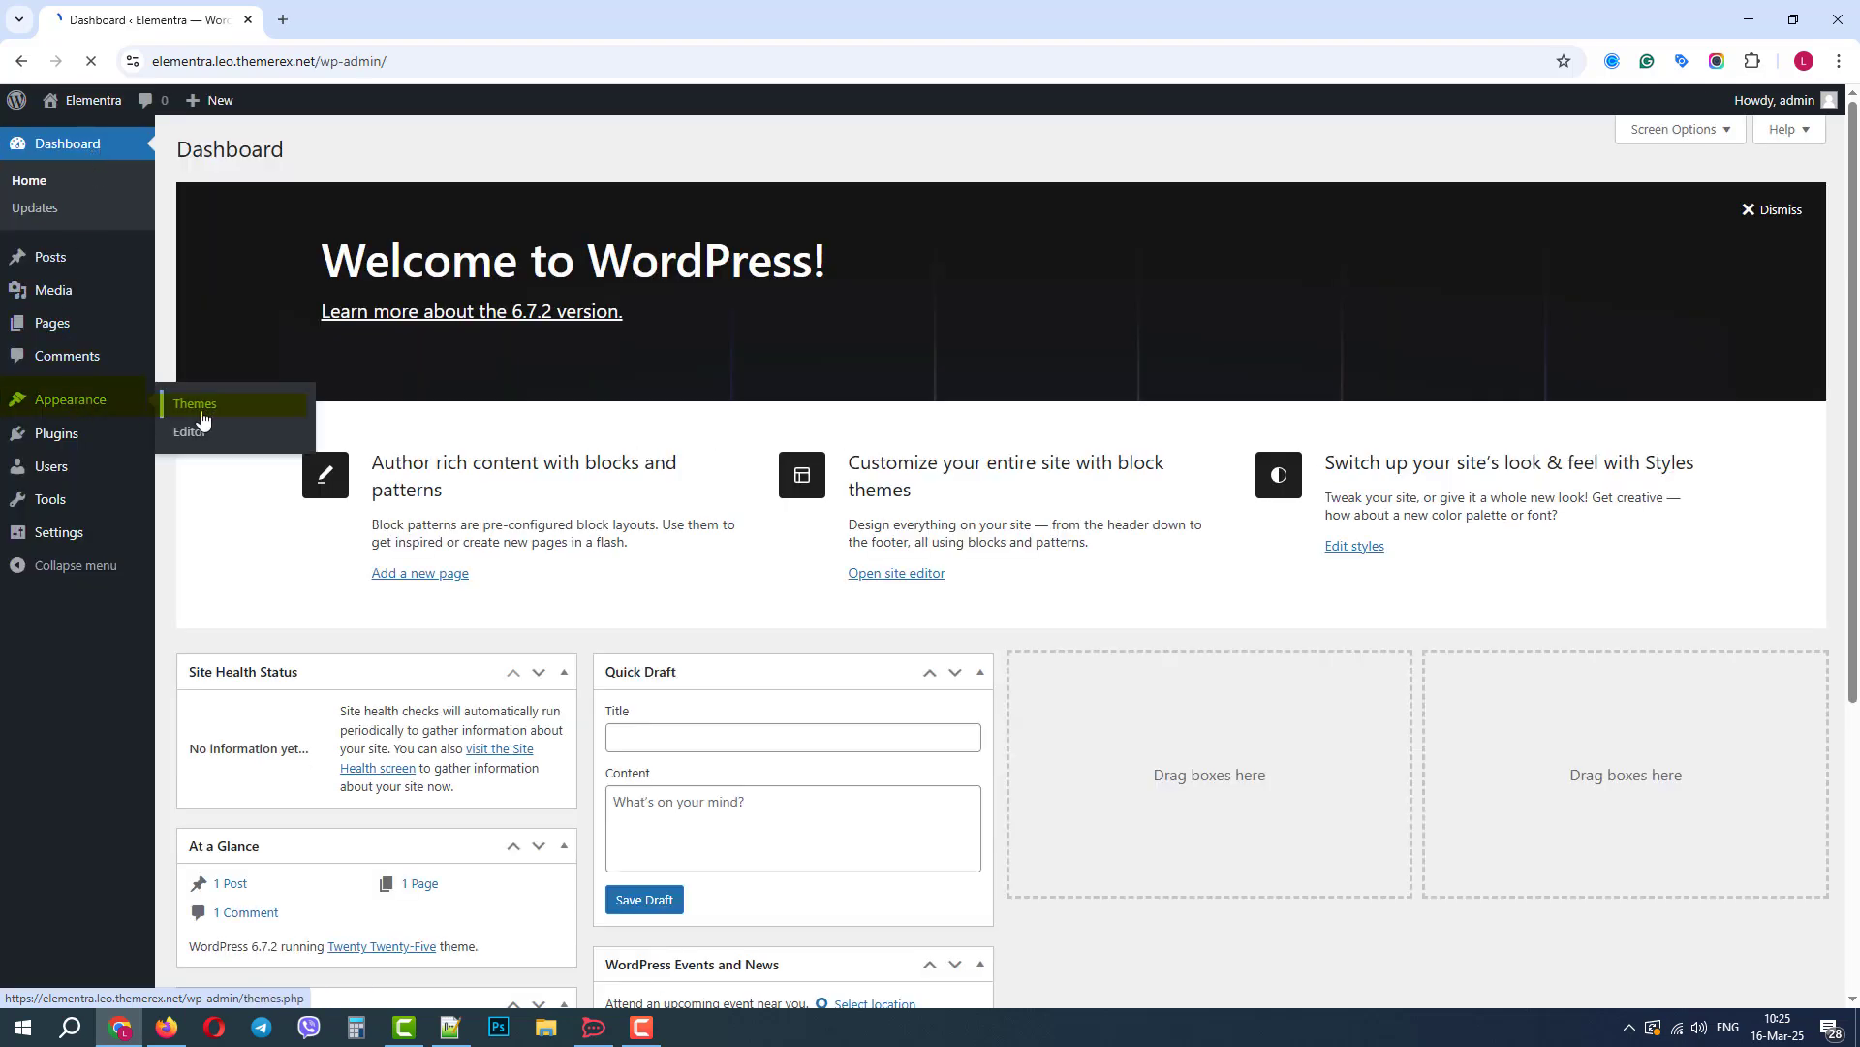
{"action": "left_click", "coordinate": [365, 152]}
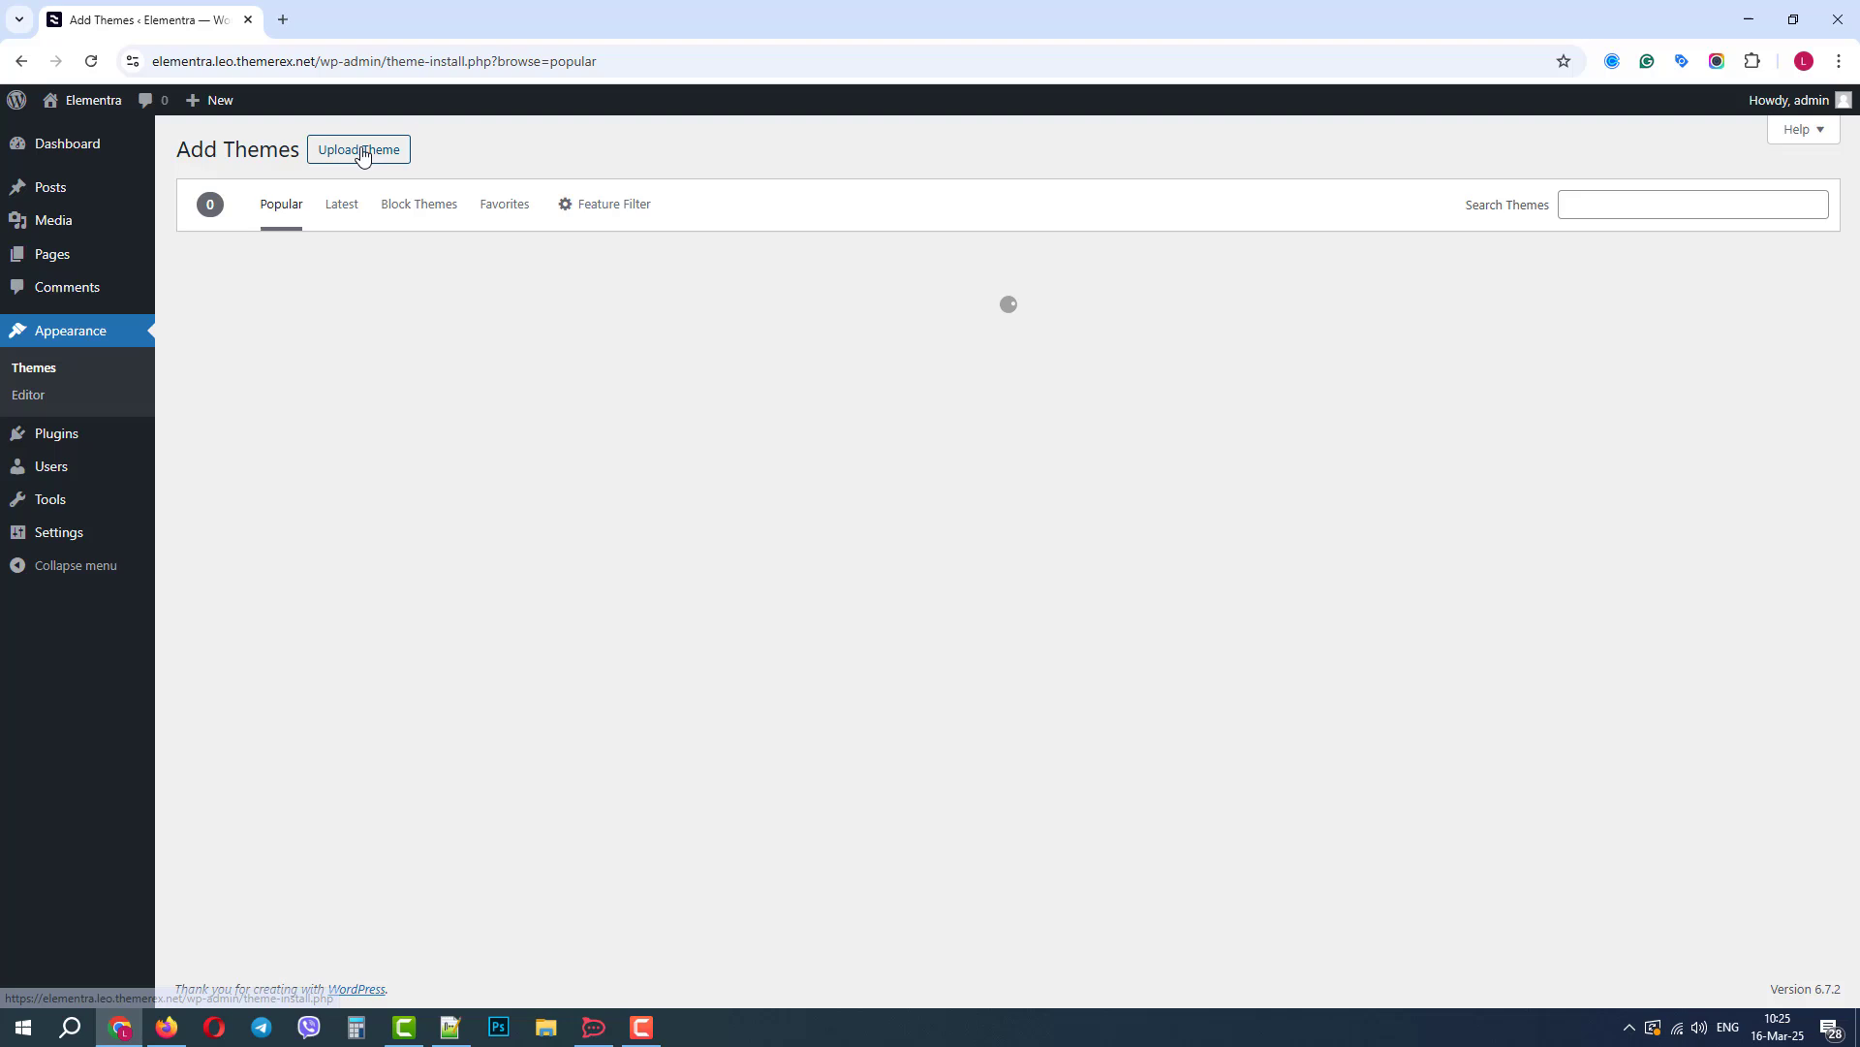
Choose elementra.zip from the computer and install it.
{"action": "left_click", "coordinate": [870, 325]}
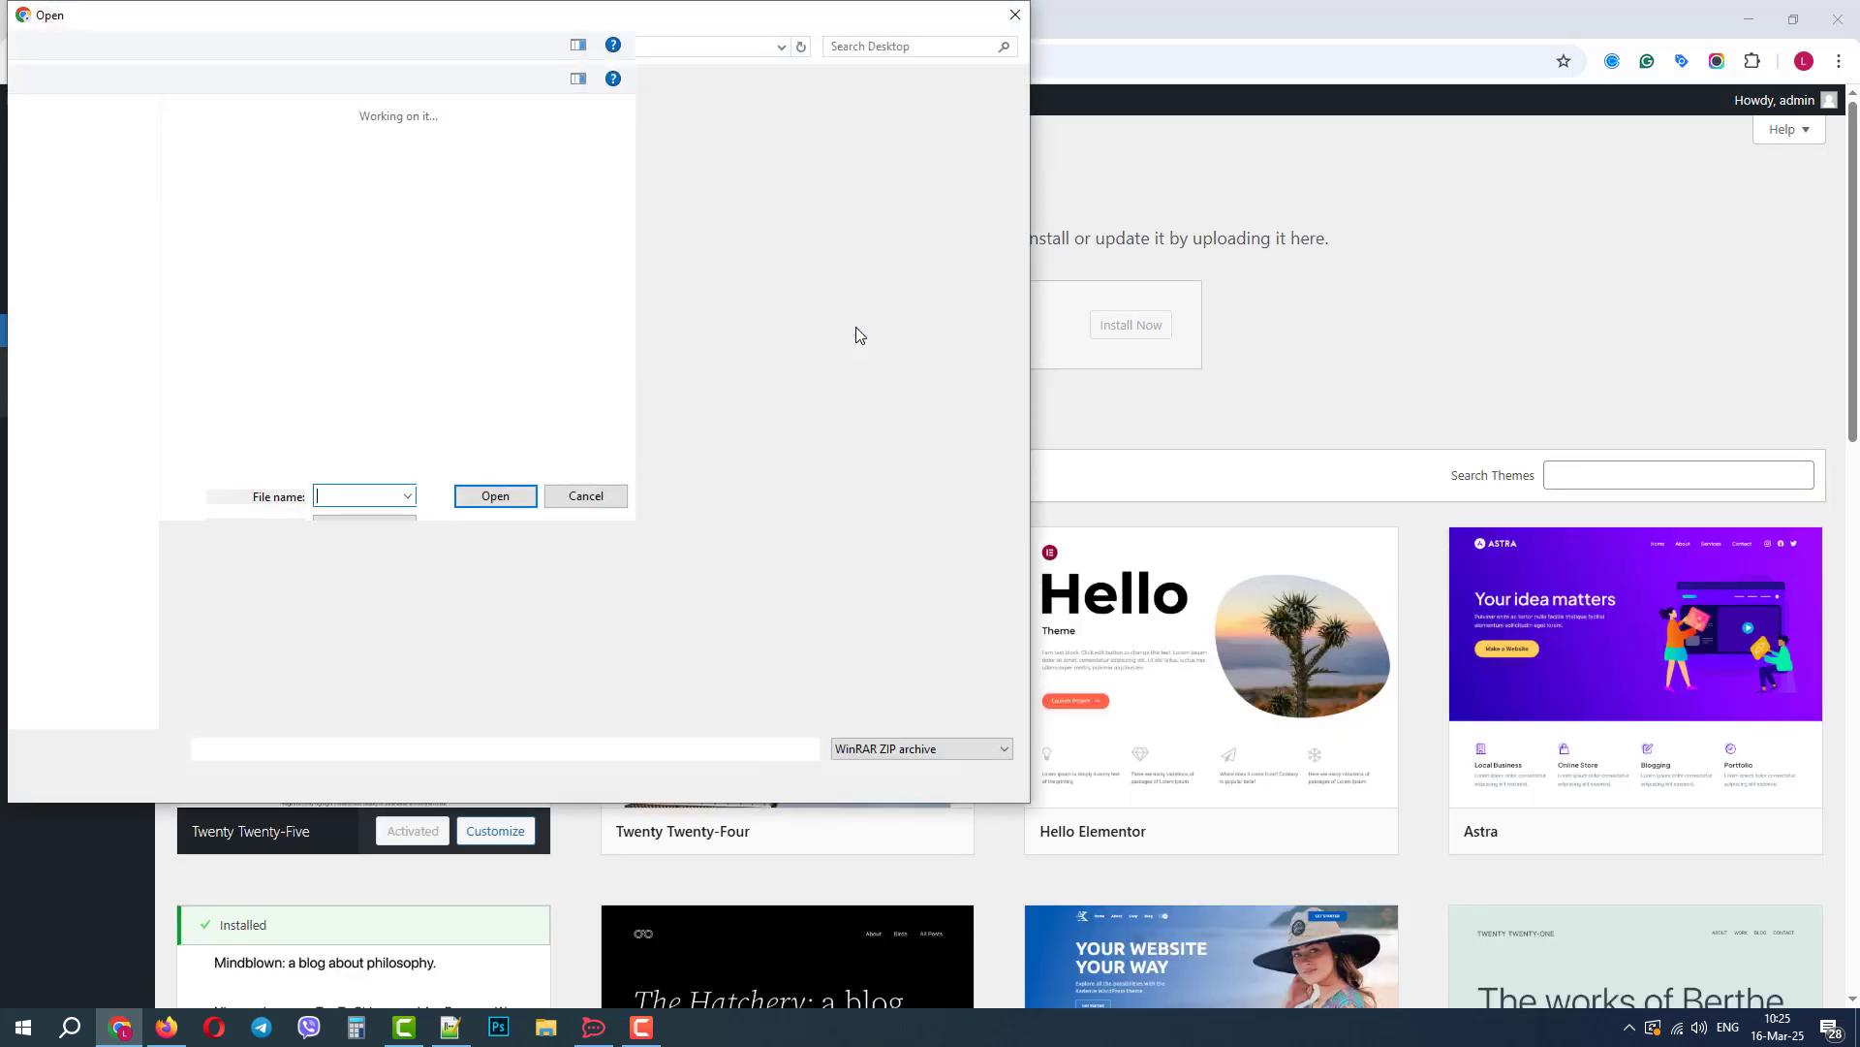
{"action": "double_click", "coordinate": [859, 346]}
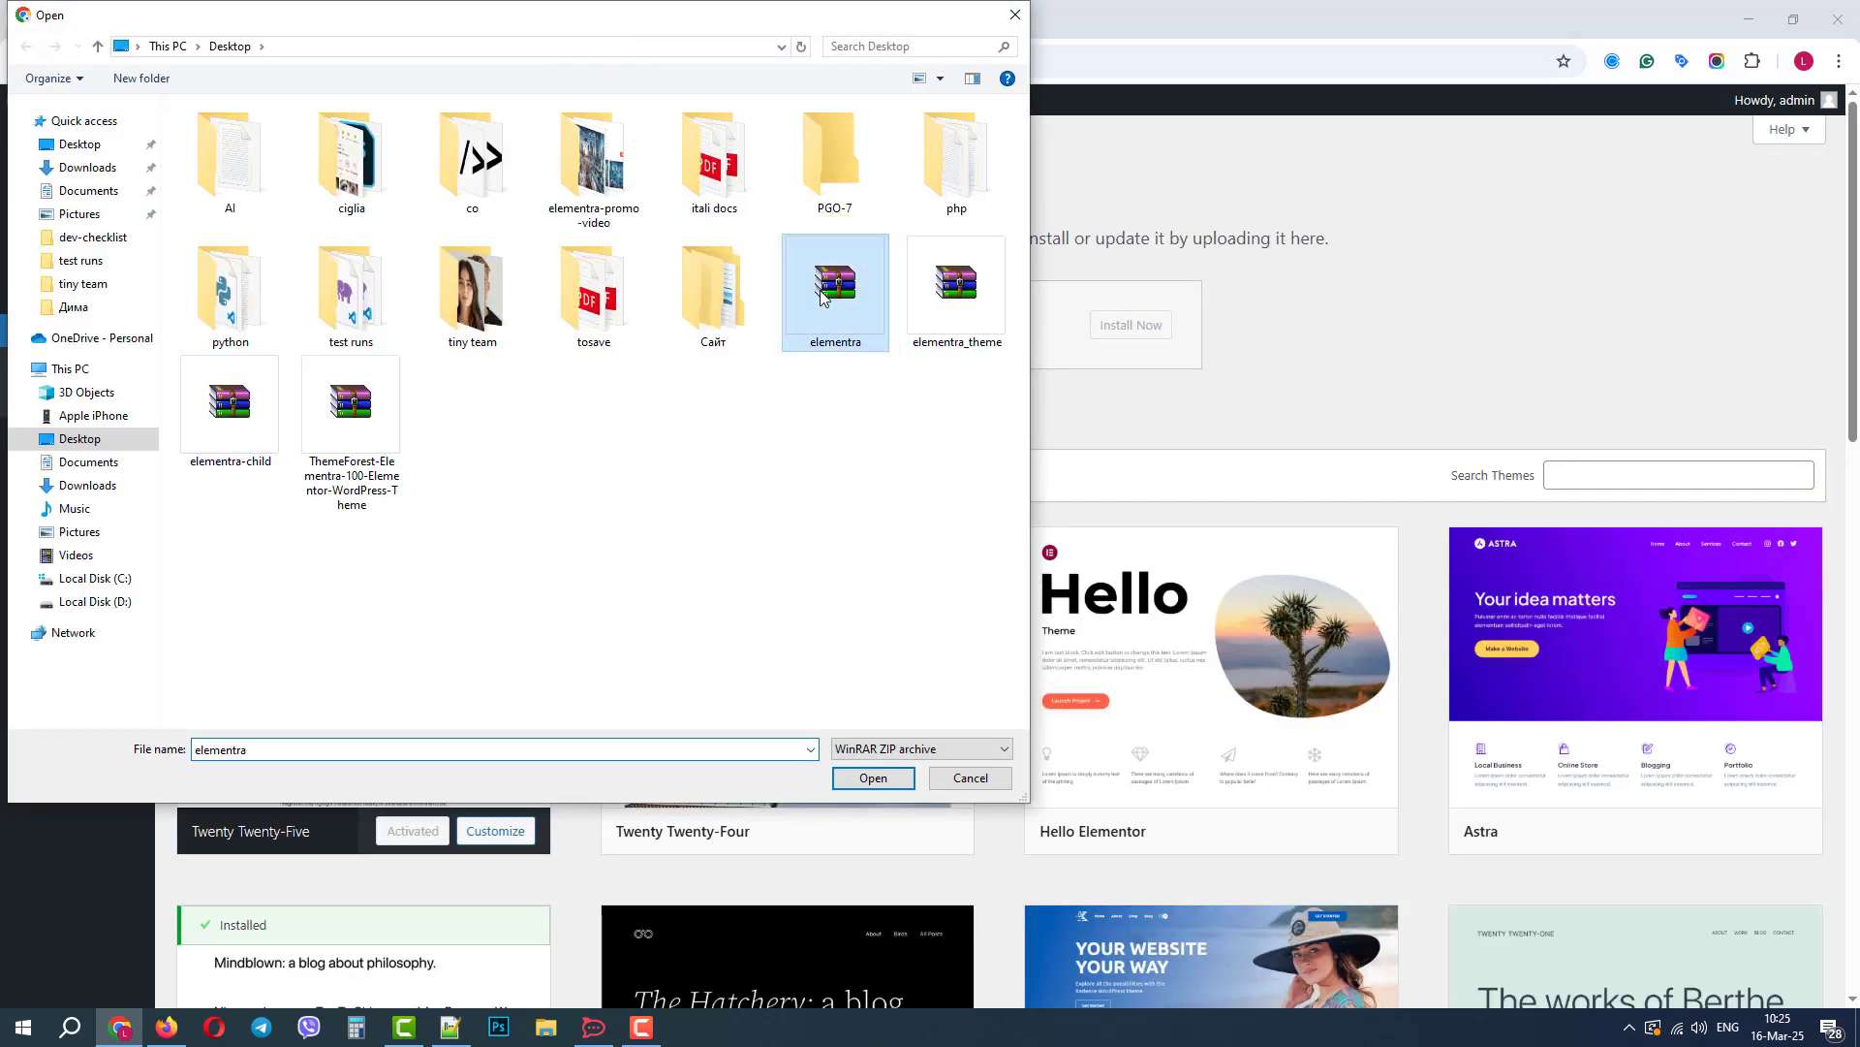
{"action": "left_click", "coordinate": [1130, 335]}
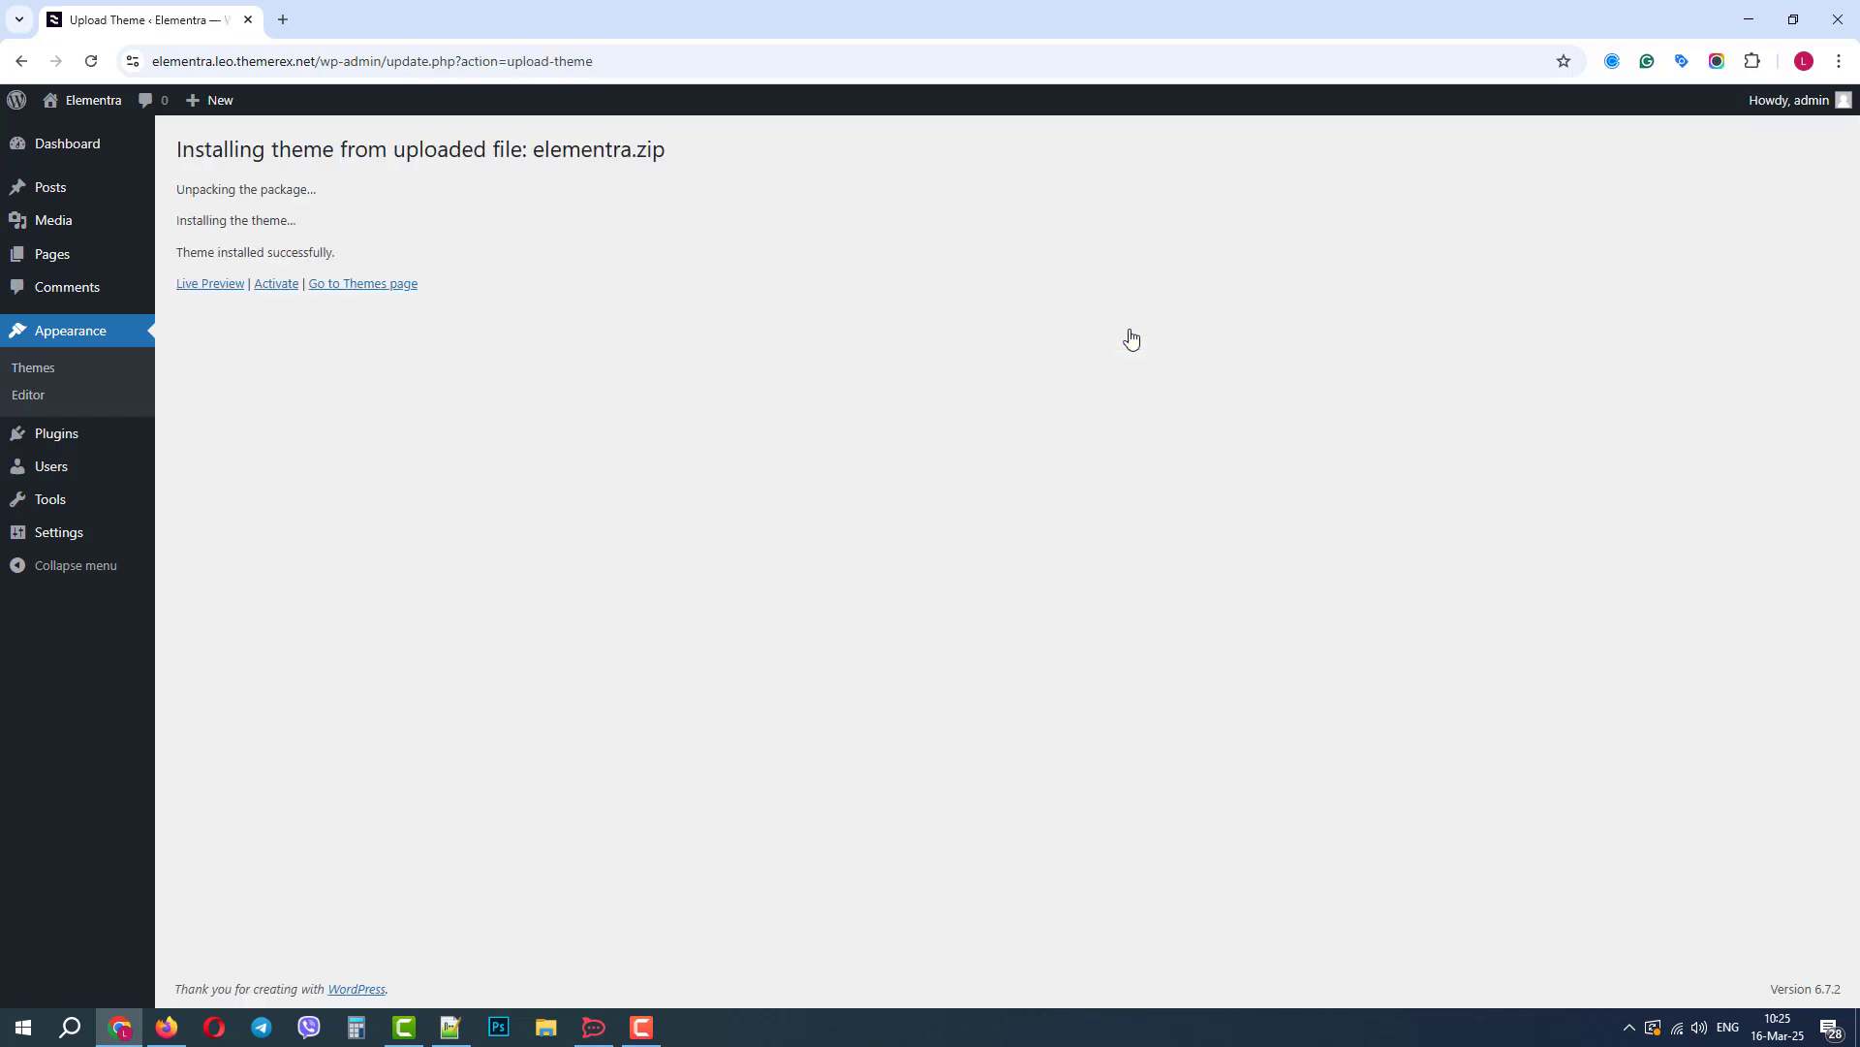
Activate Elementra, then install and activate the required ThemeREX Addons plugin.
{"action": "left_click", "coordinate": [277, 283]}
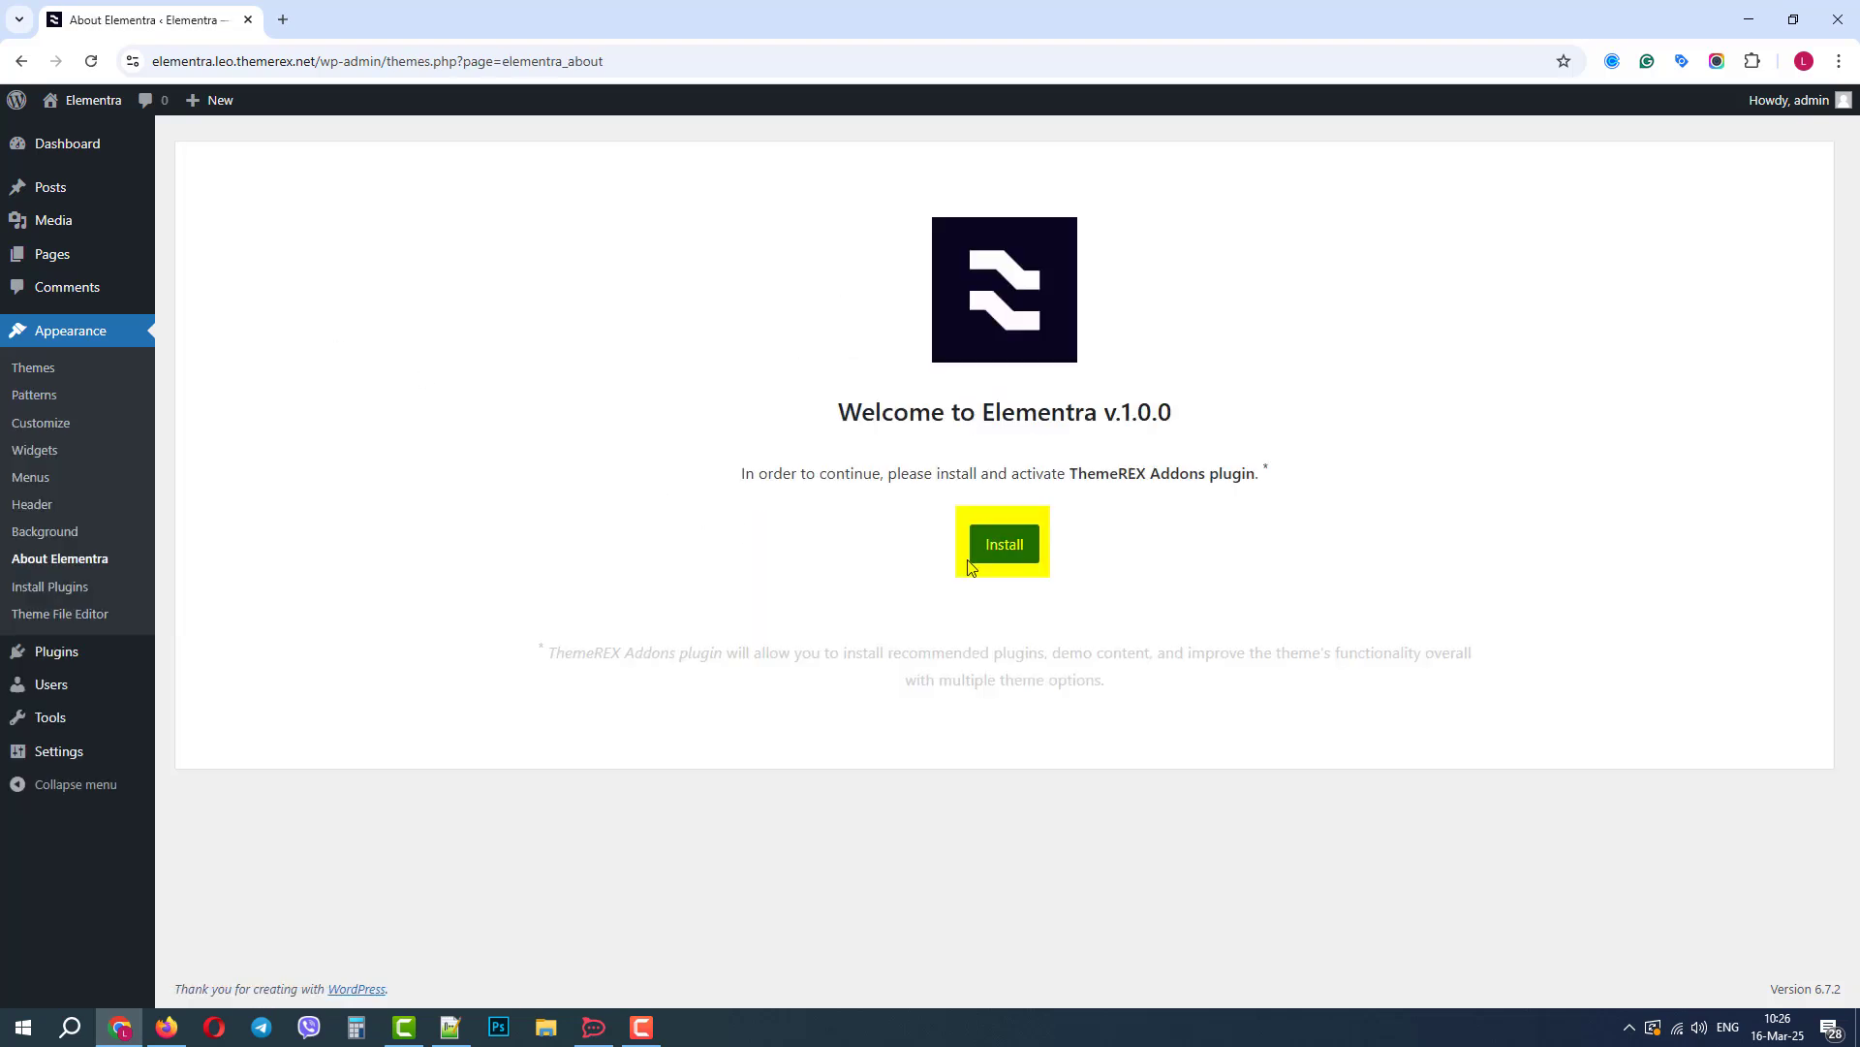
{"action": "left_click", "coordinate": [1004, 550]}
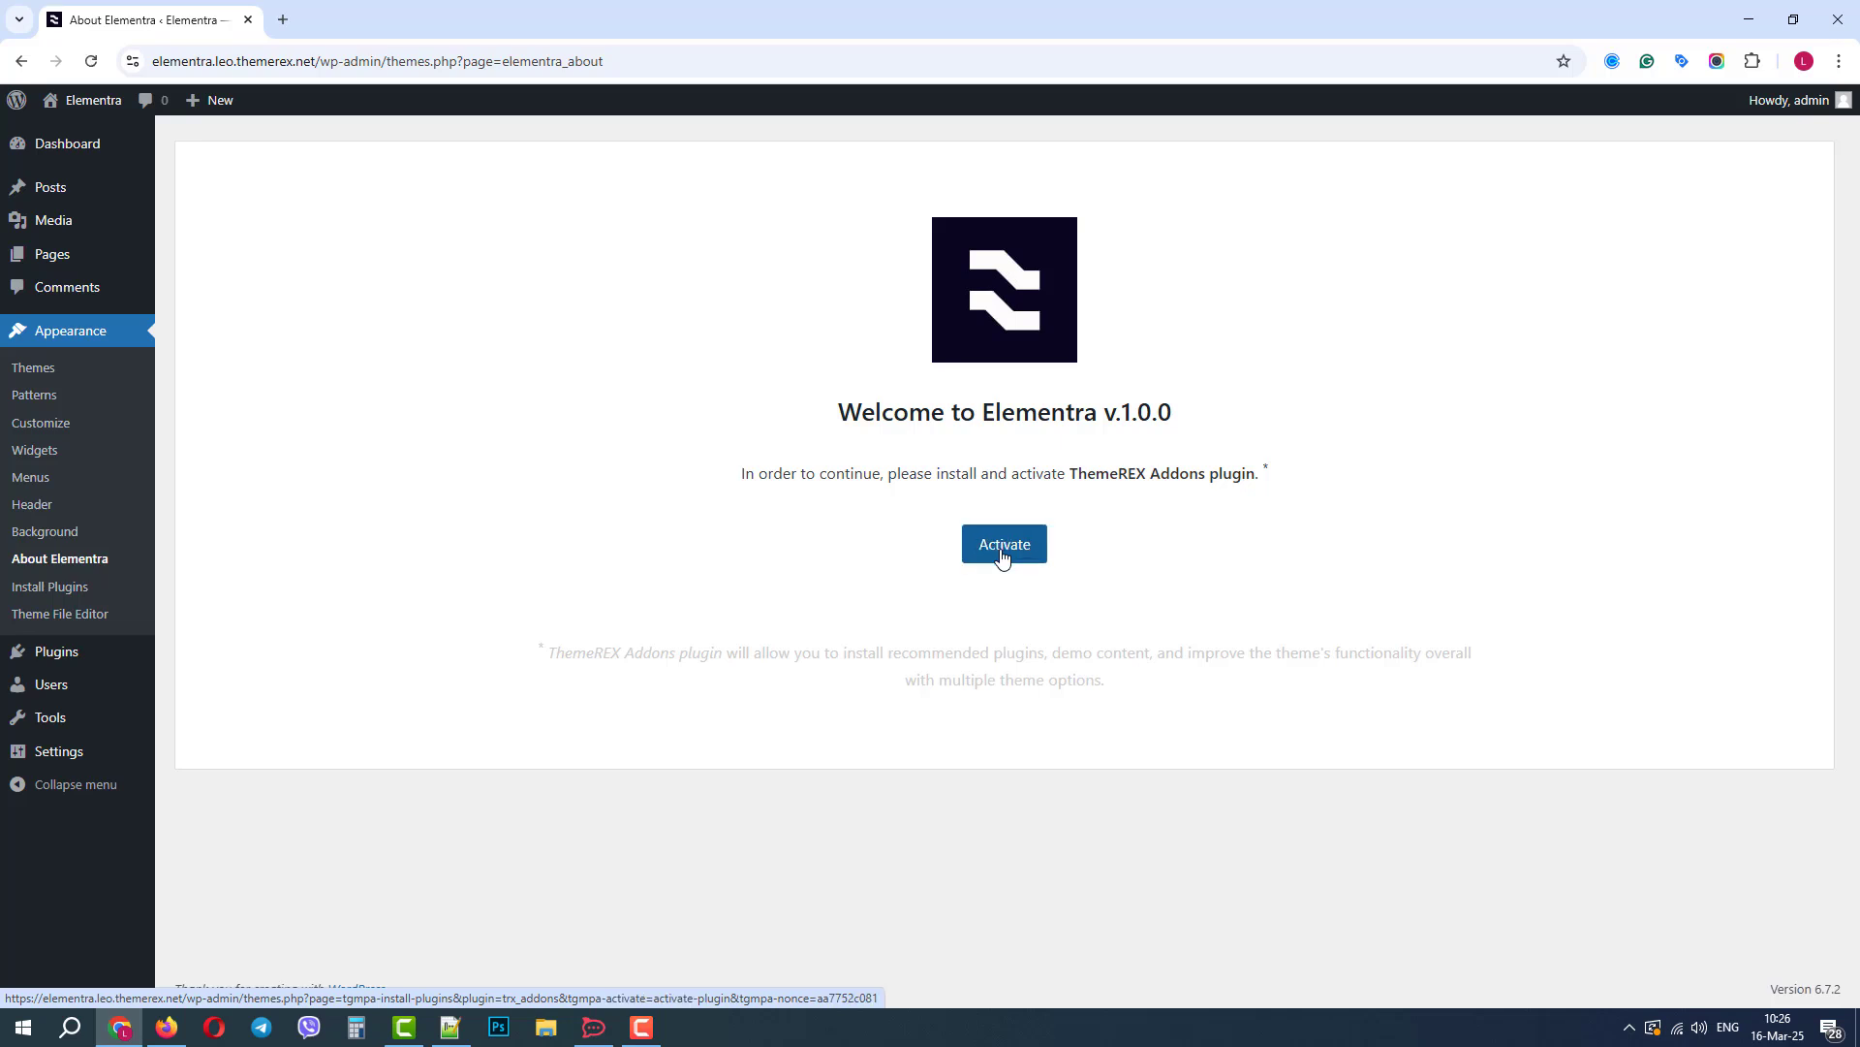
{"action": "left_click", "coordinate": [1003, 544]}
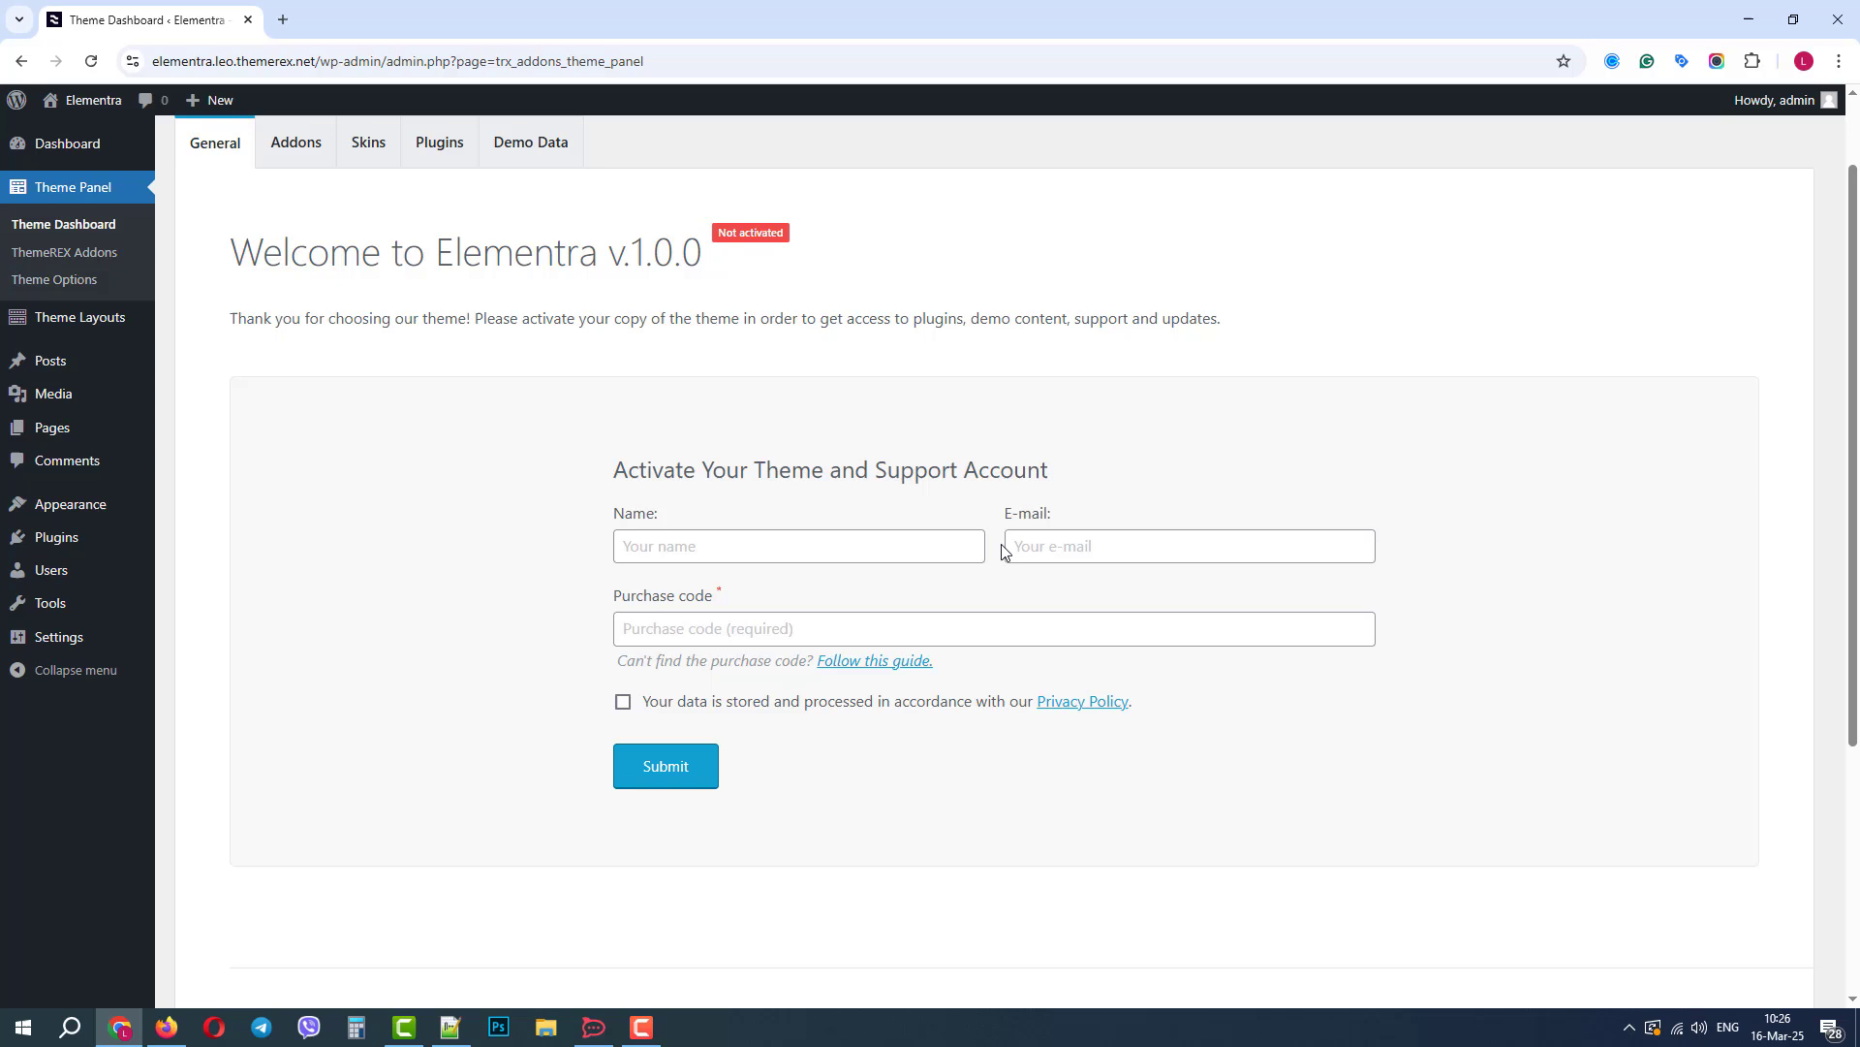
Fill in name, suggested e-mail and pasted purchase code, agree to the policy and submit.
{"action": "left_click", "coordinate": [658, 554]}
{"action": "type", "text": "Leonard"}
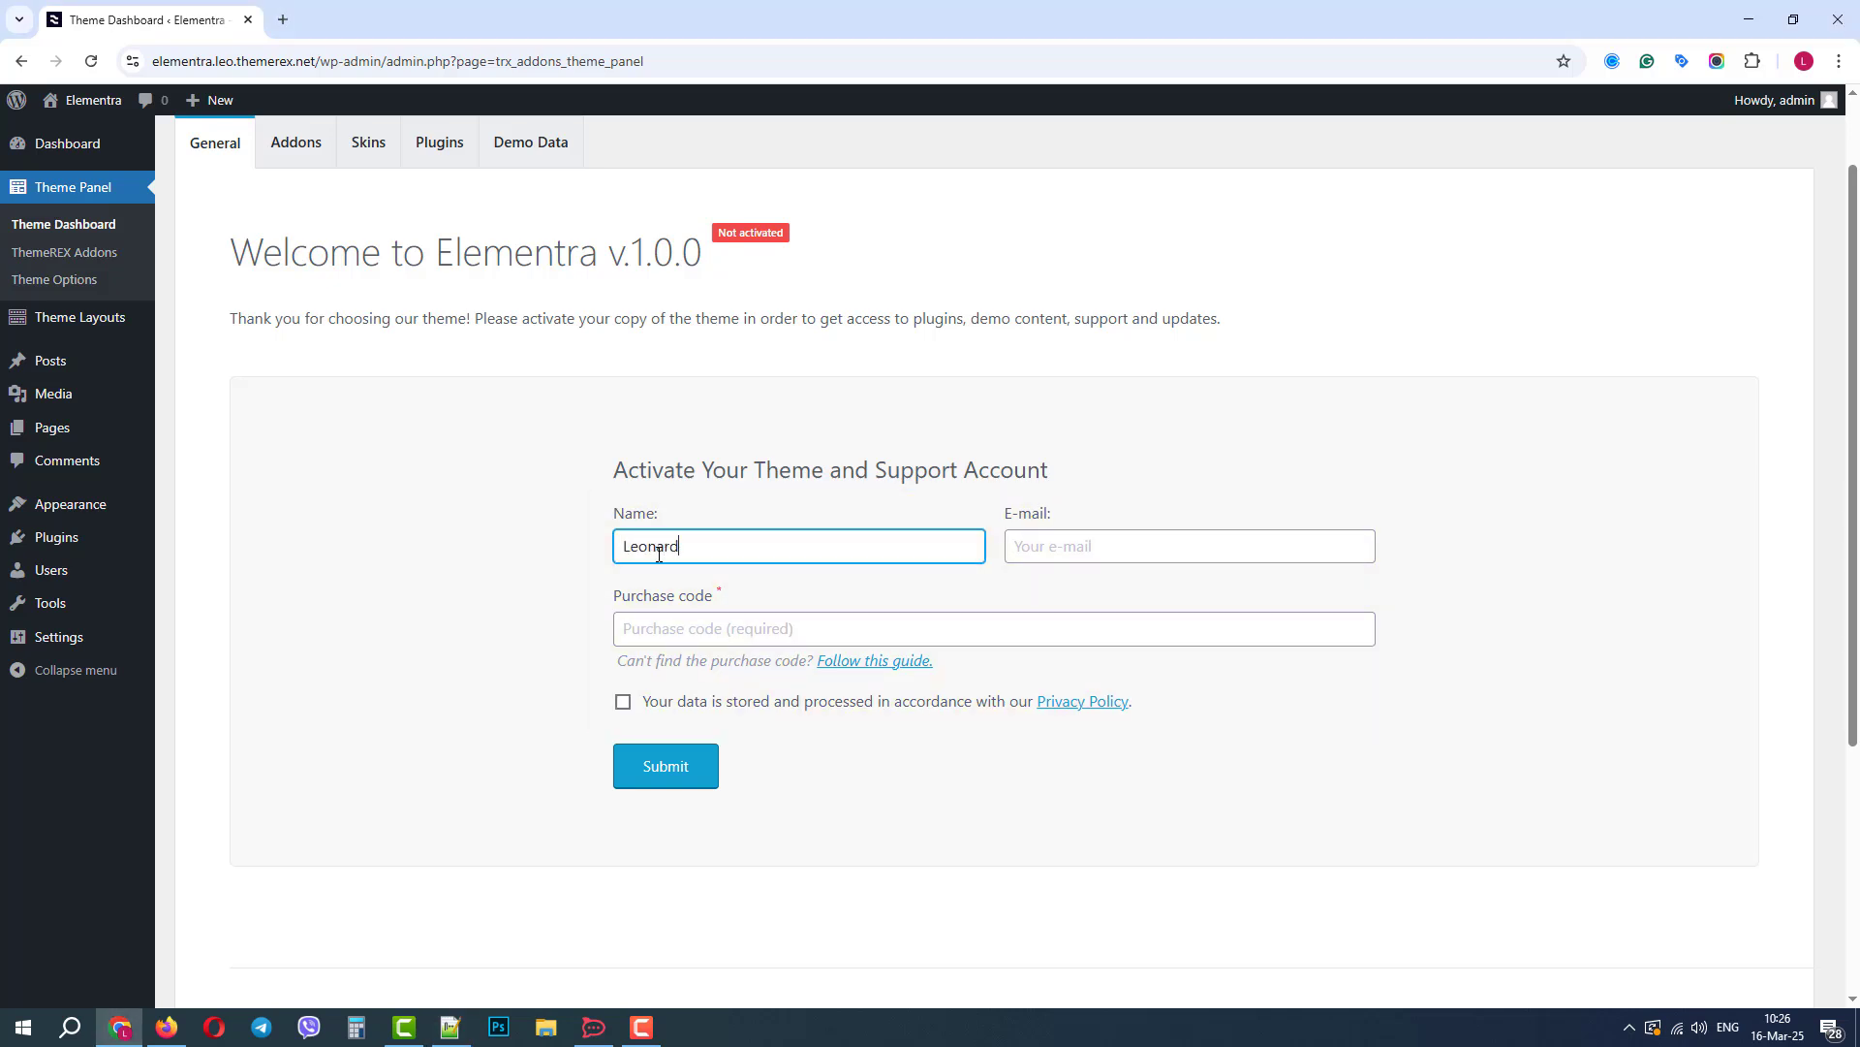
{"action": "key", "text": "Tab"}
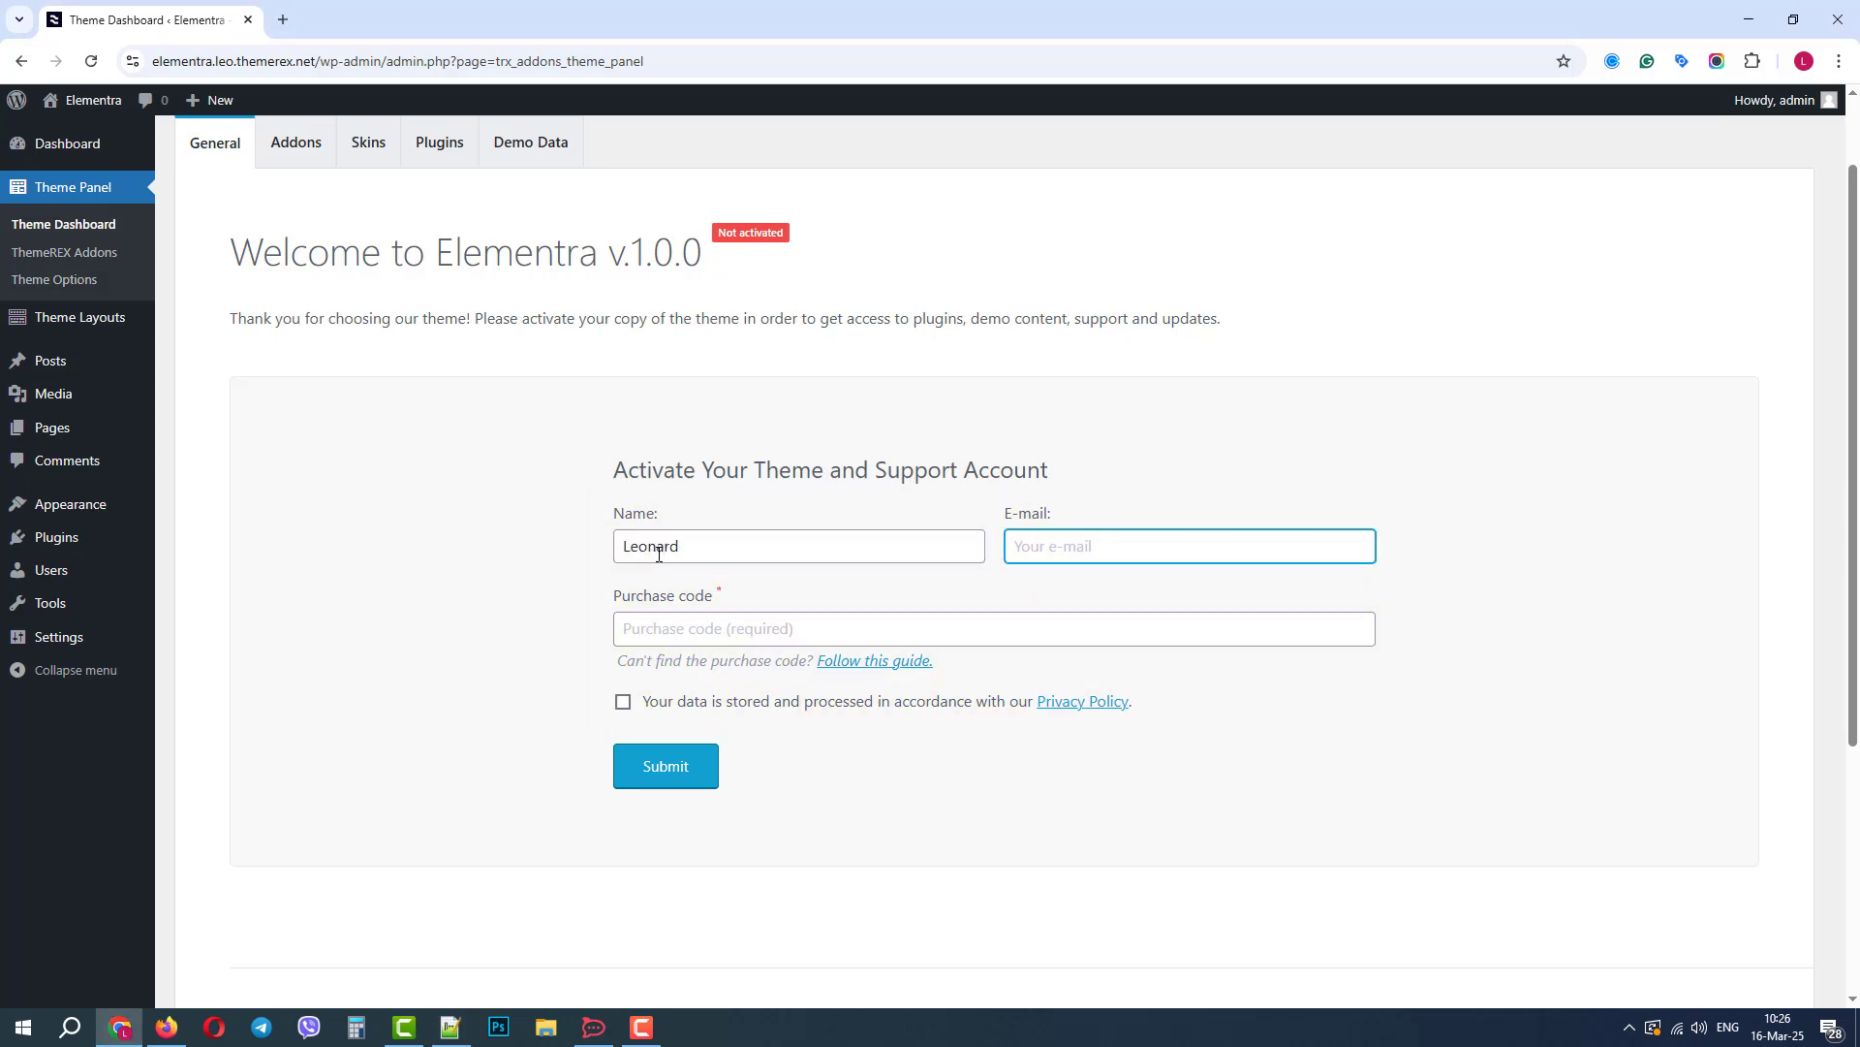
{"action": "type", "text": "leo"}
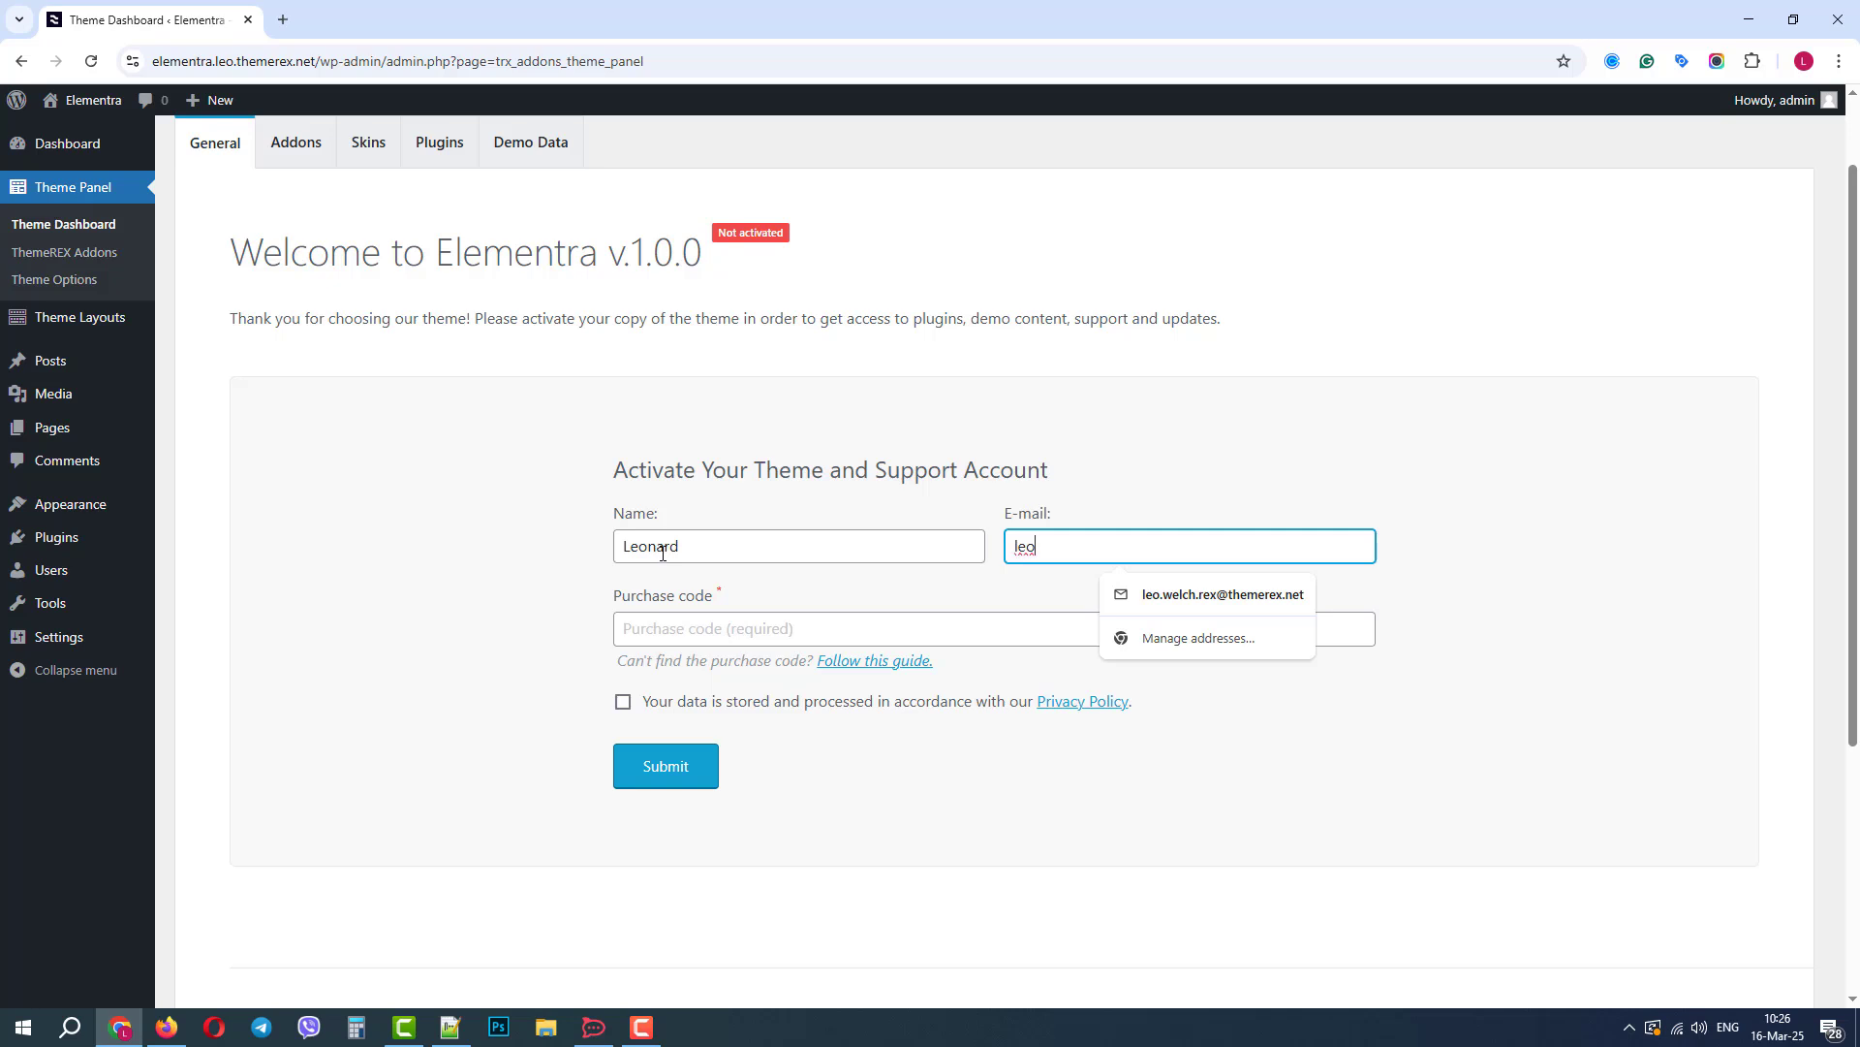
{"action": "left_click", "coordinate": [1184, 595]}
{"action": "key", "text": "Tab"}
{"action": "key", "text": "ctrl+v"}
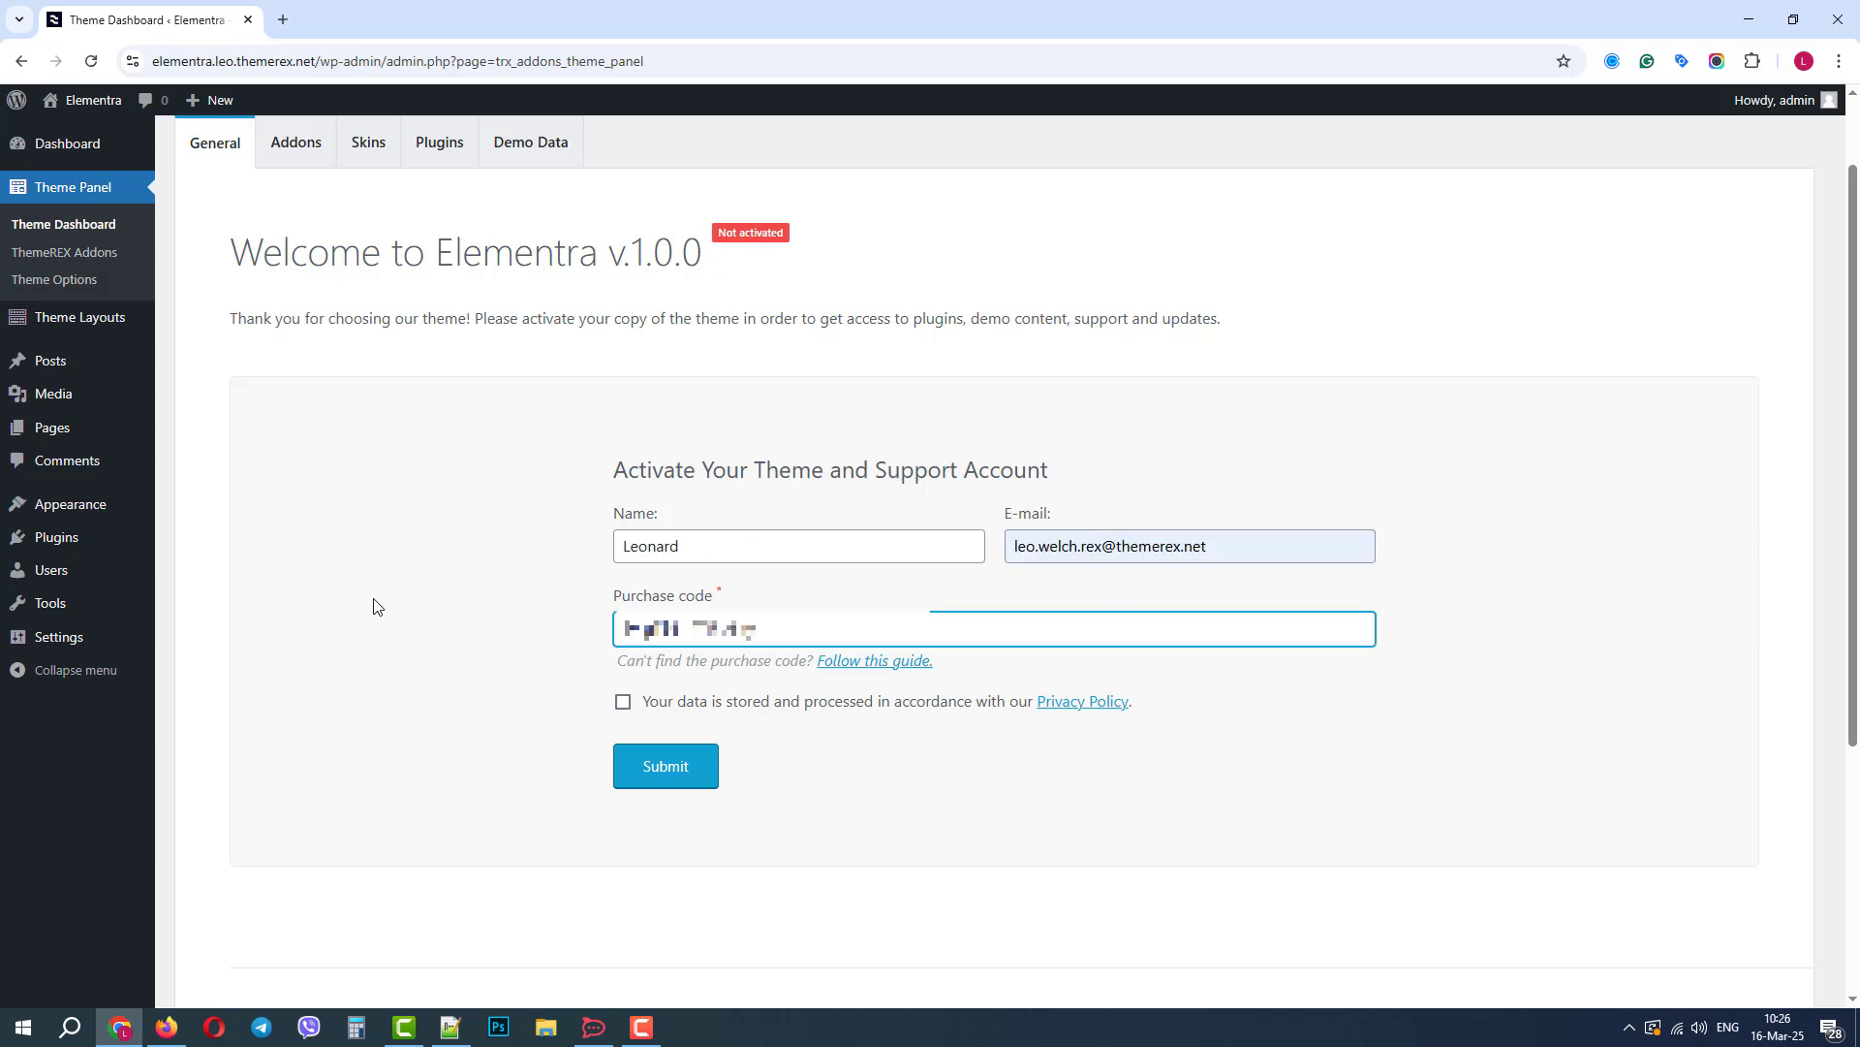
{"action": "left_click", "coordinate": [627, 711]}
{"action": "left_click", "coordinate": [665, 767]}
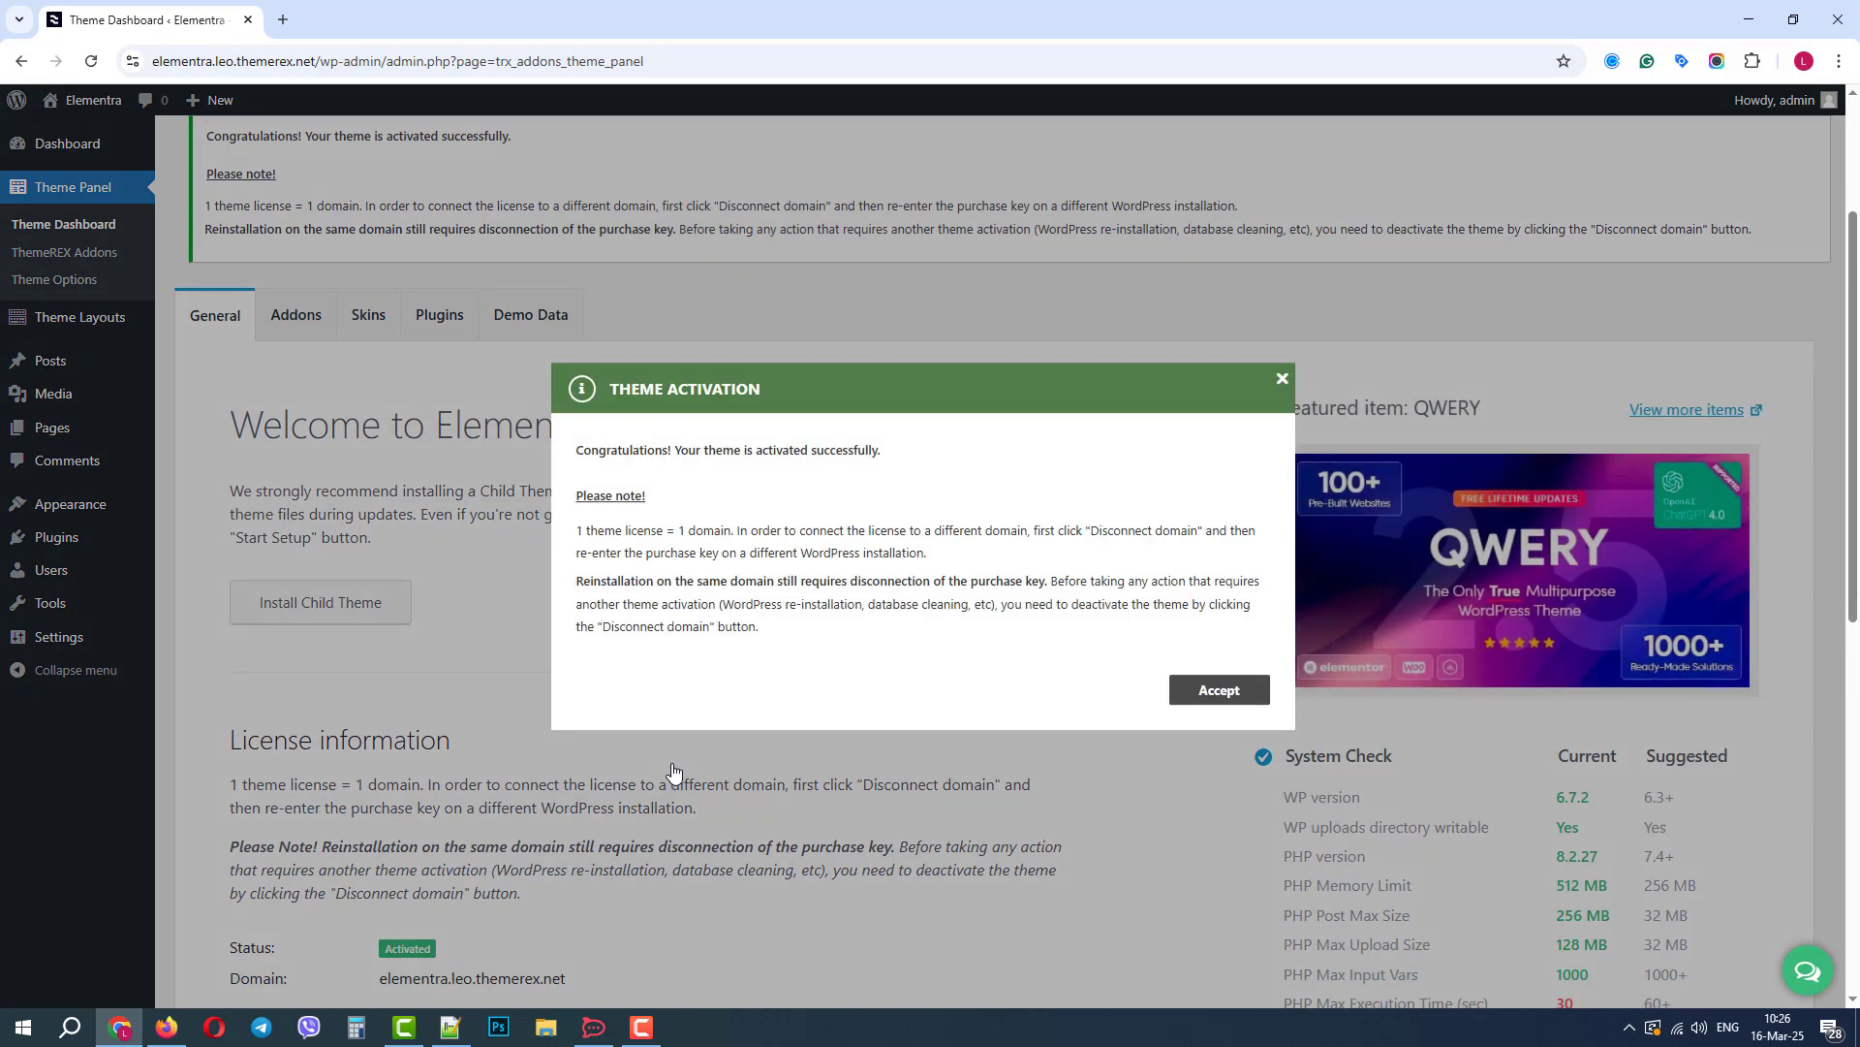
Accept the Theme Activation confirmation dialog.
{"action": "left_click", "coordinate": [1215, 689]}
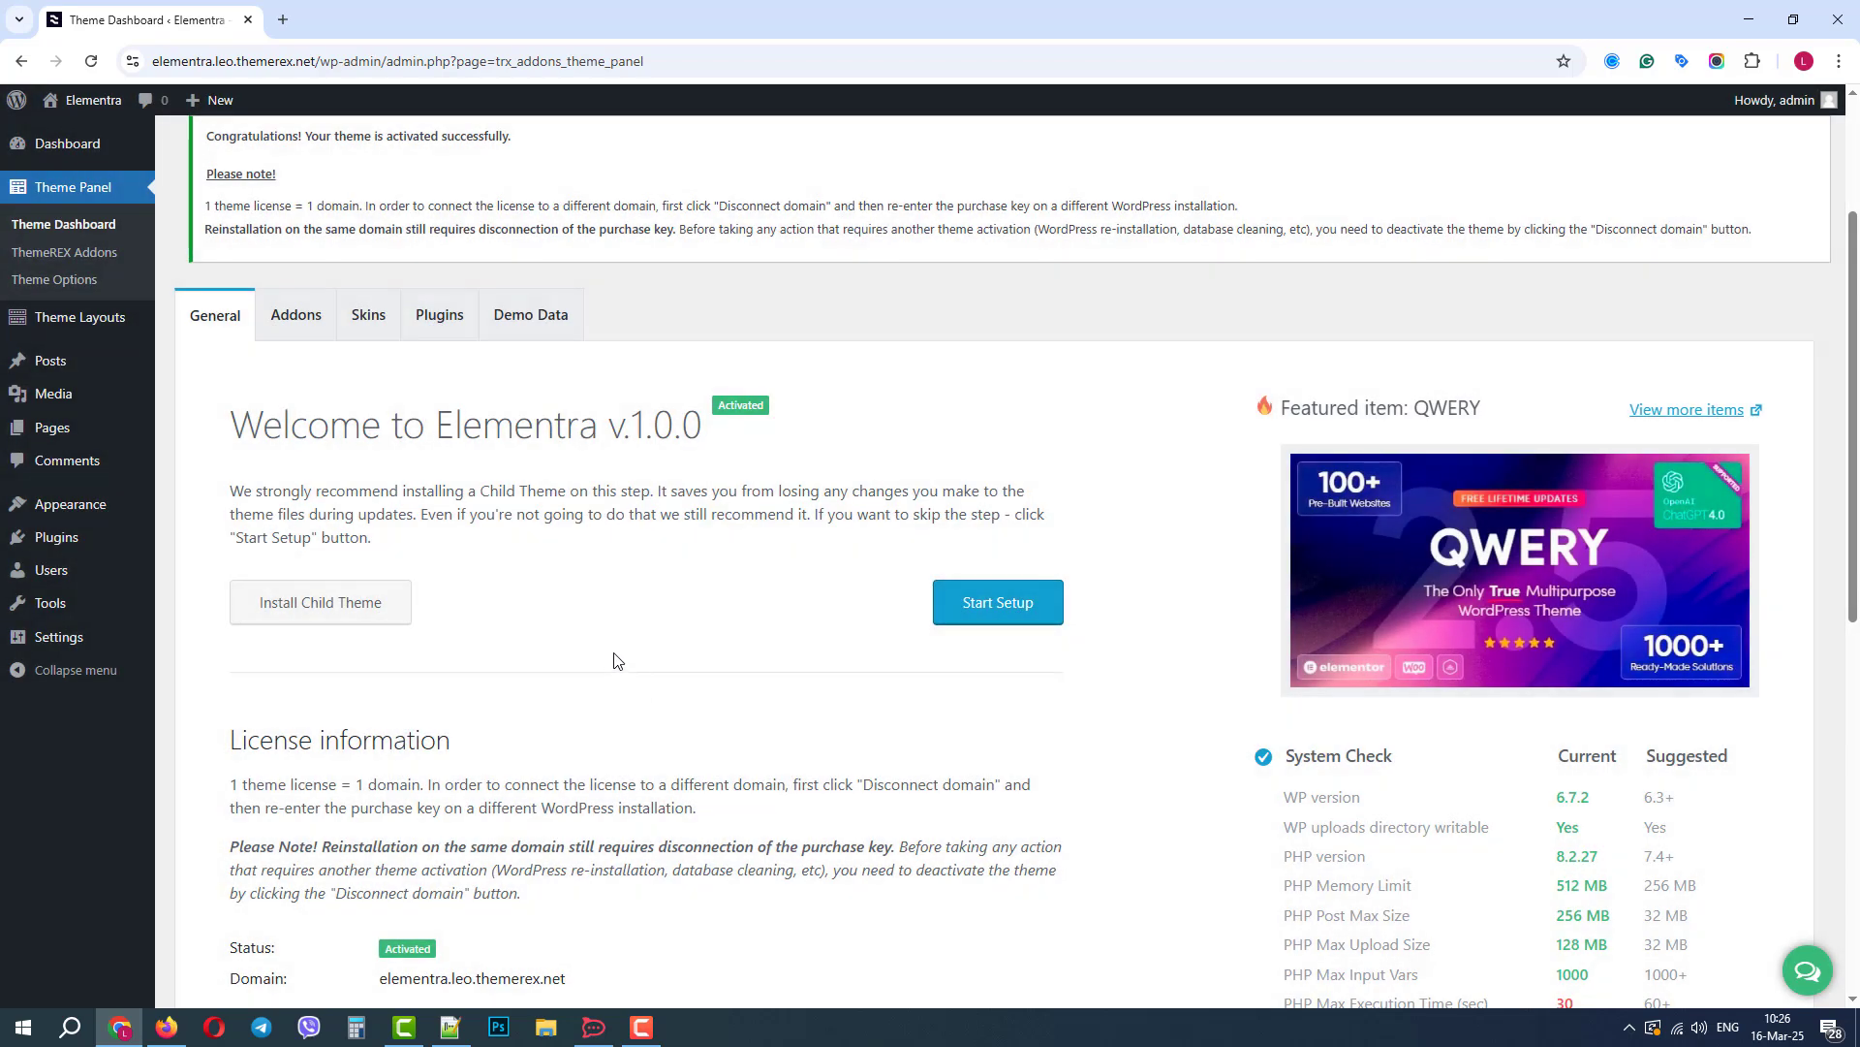
{"action": "scroll", "coordinate": [613, 657], "scroll_direction": "down", "scroll_amount": 2}
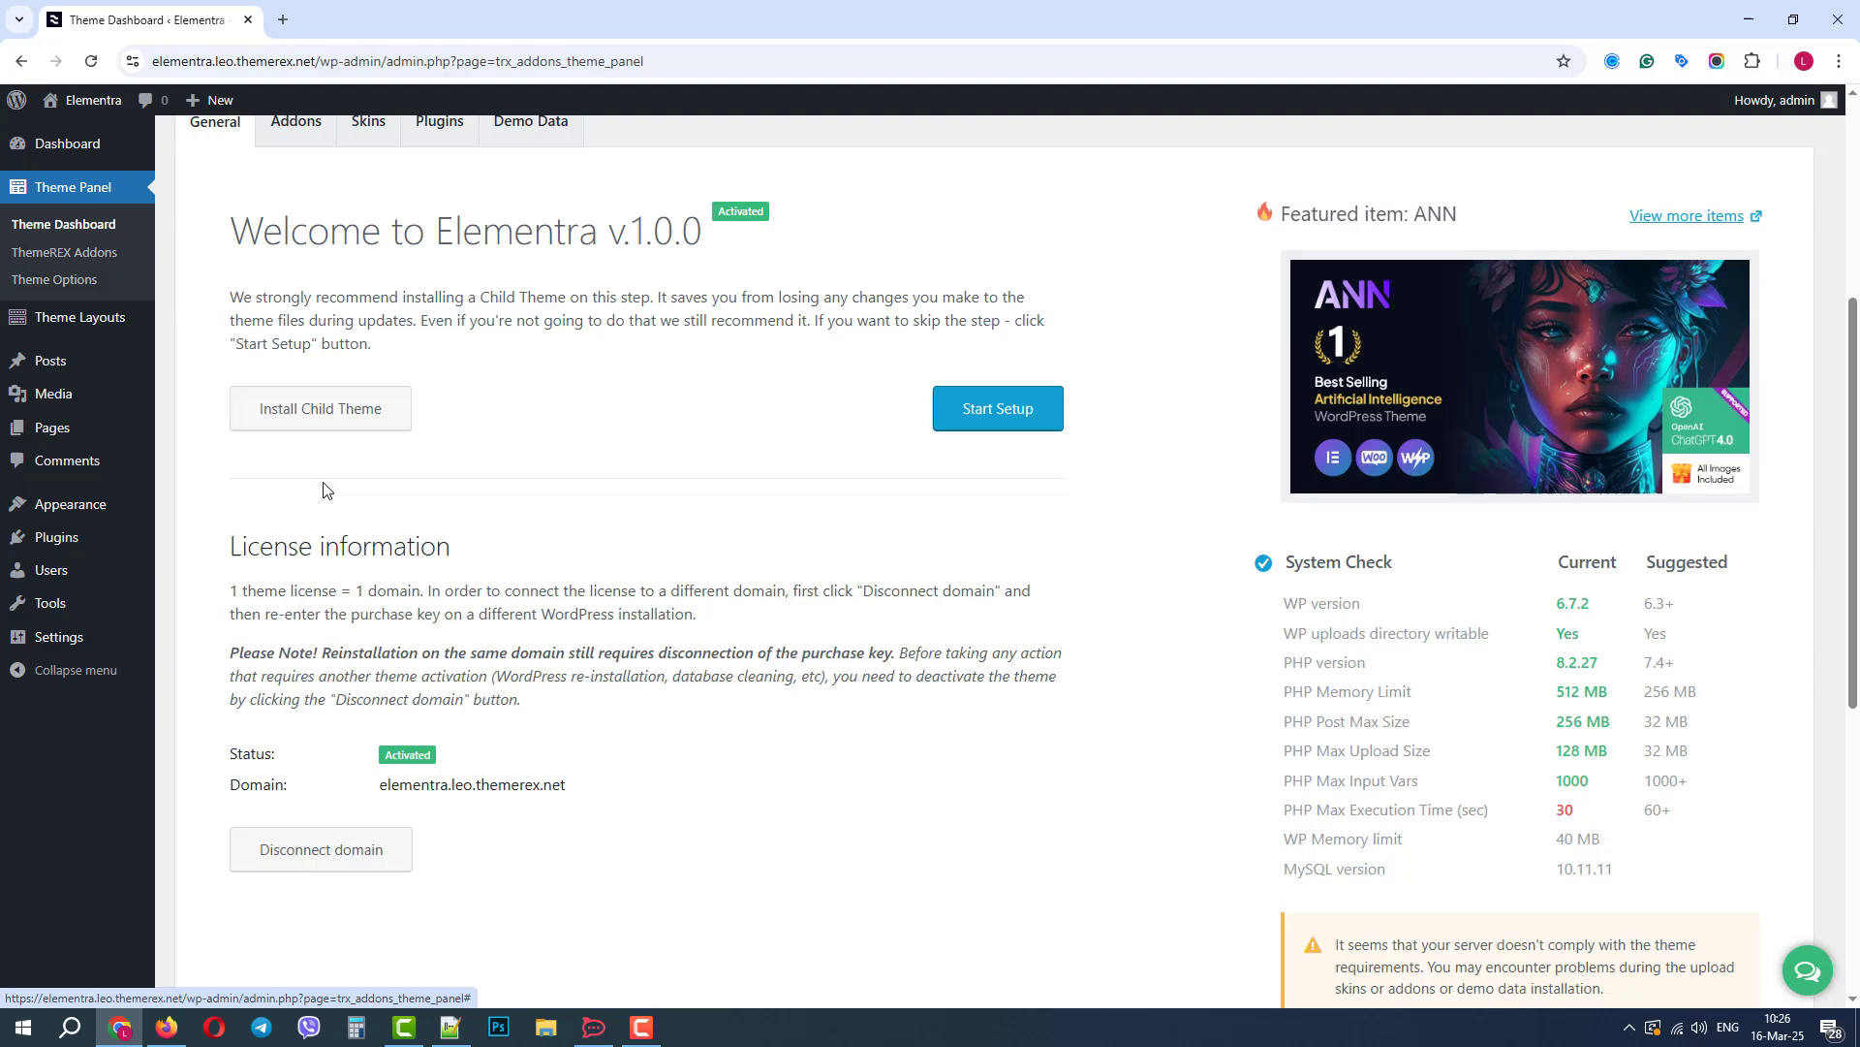
Install elementra-child.zip via Install Child Theme > Upload Theme and activate it.
{"action": "left_click", "coordinate": [320, 411]}
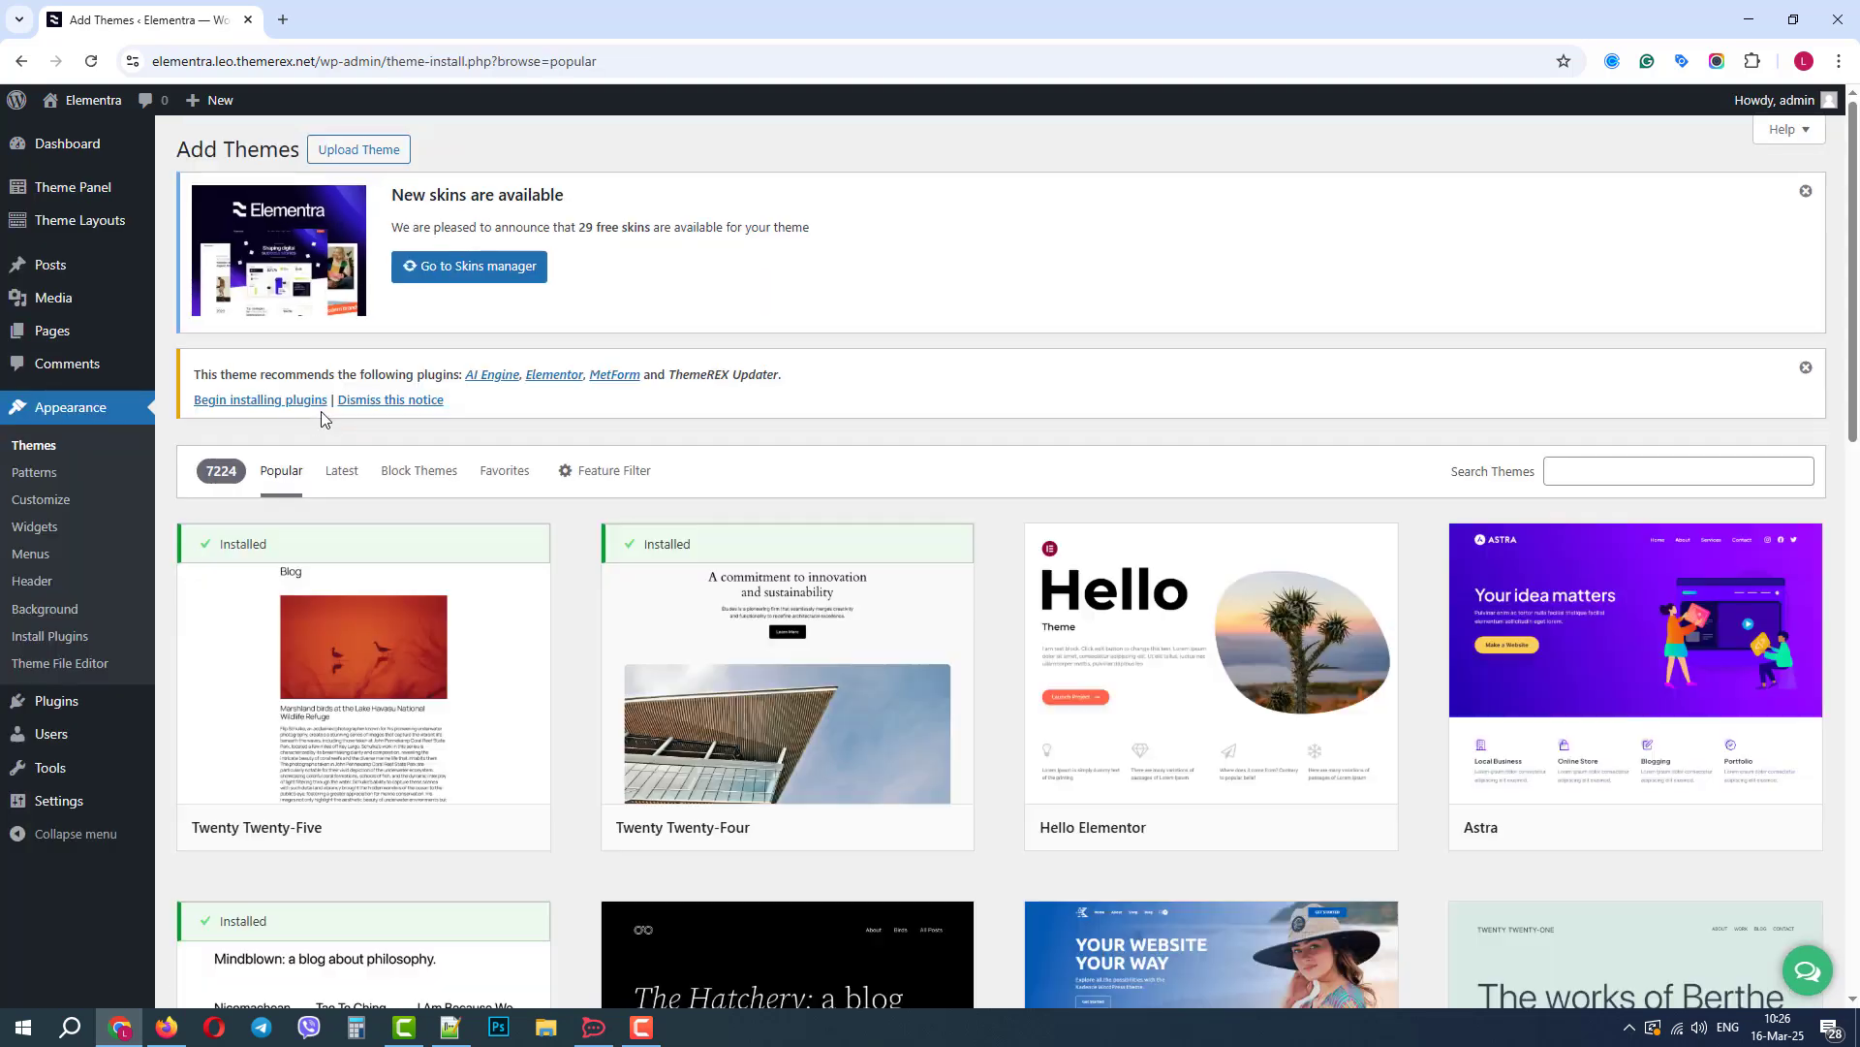
{"action": "left_click", "coordinate": [361, 161]}
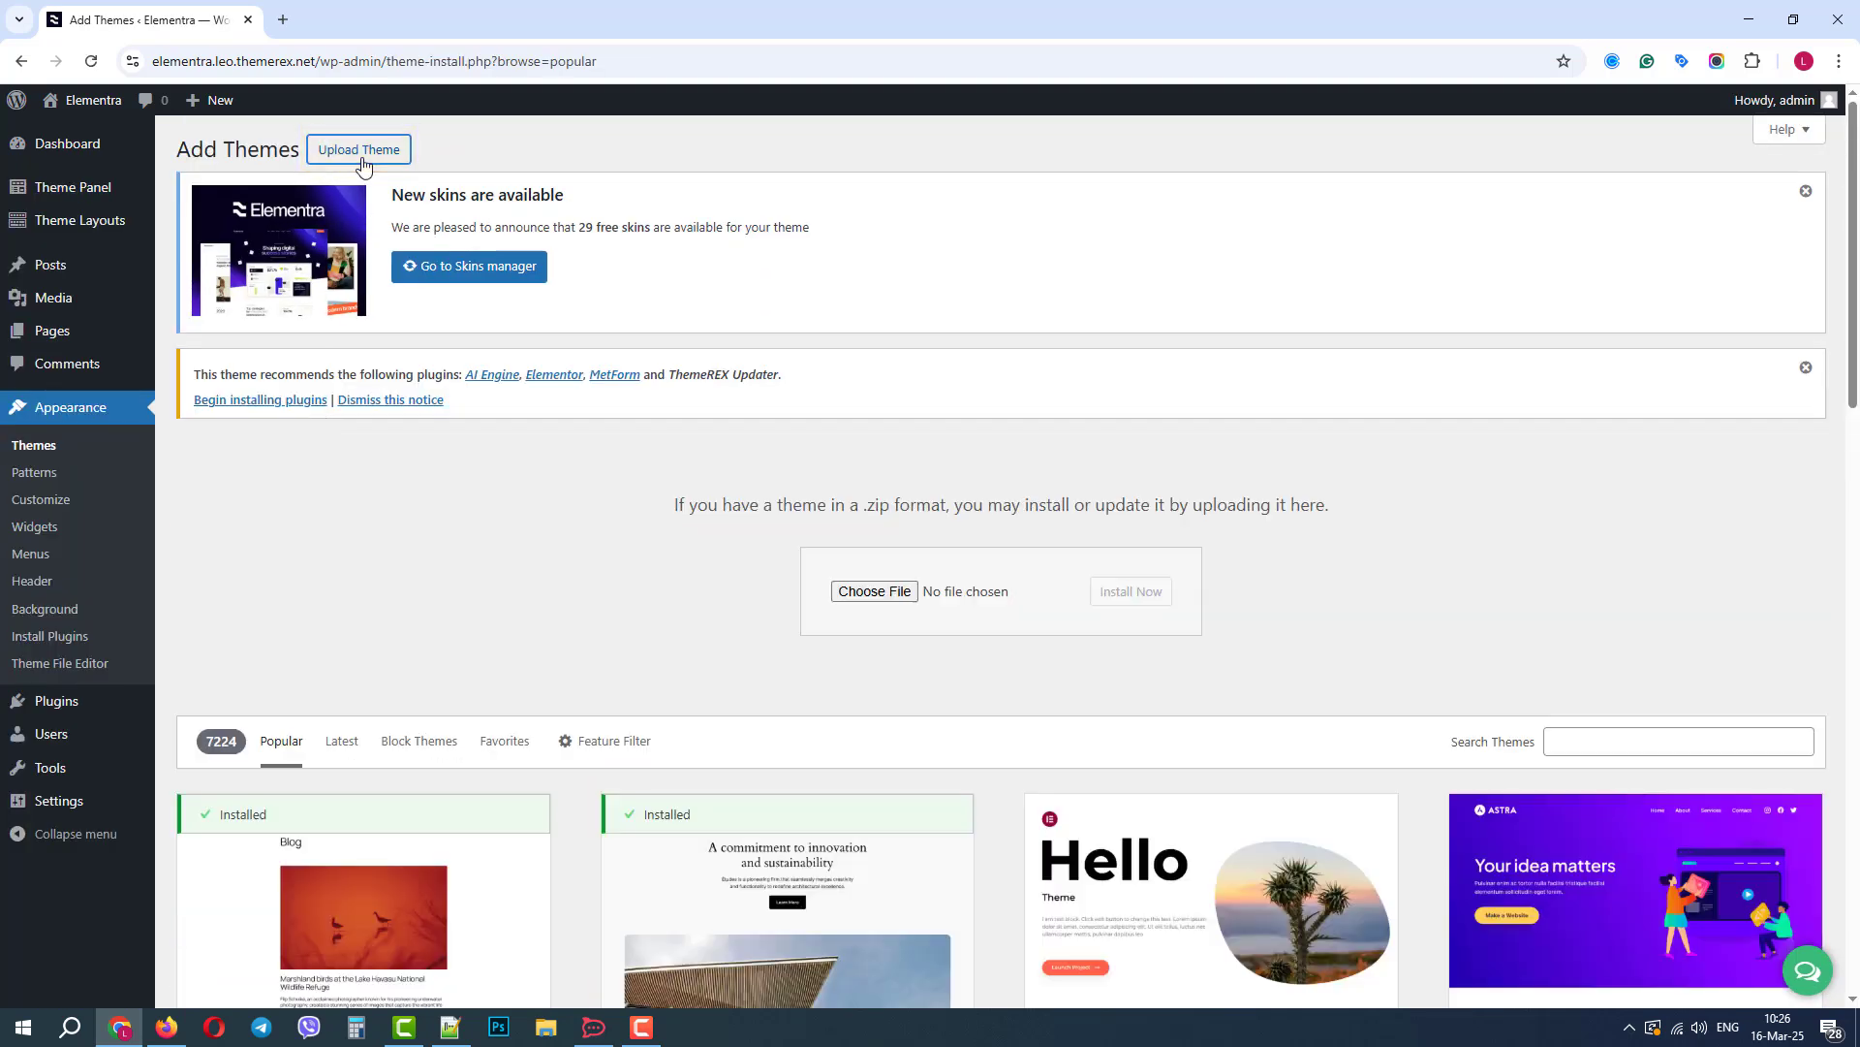
{"action": "left_click", "coordinate": [873, 590]}
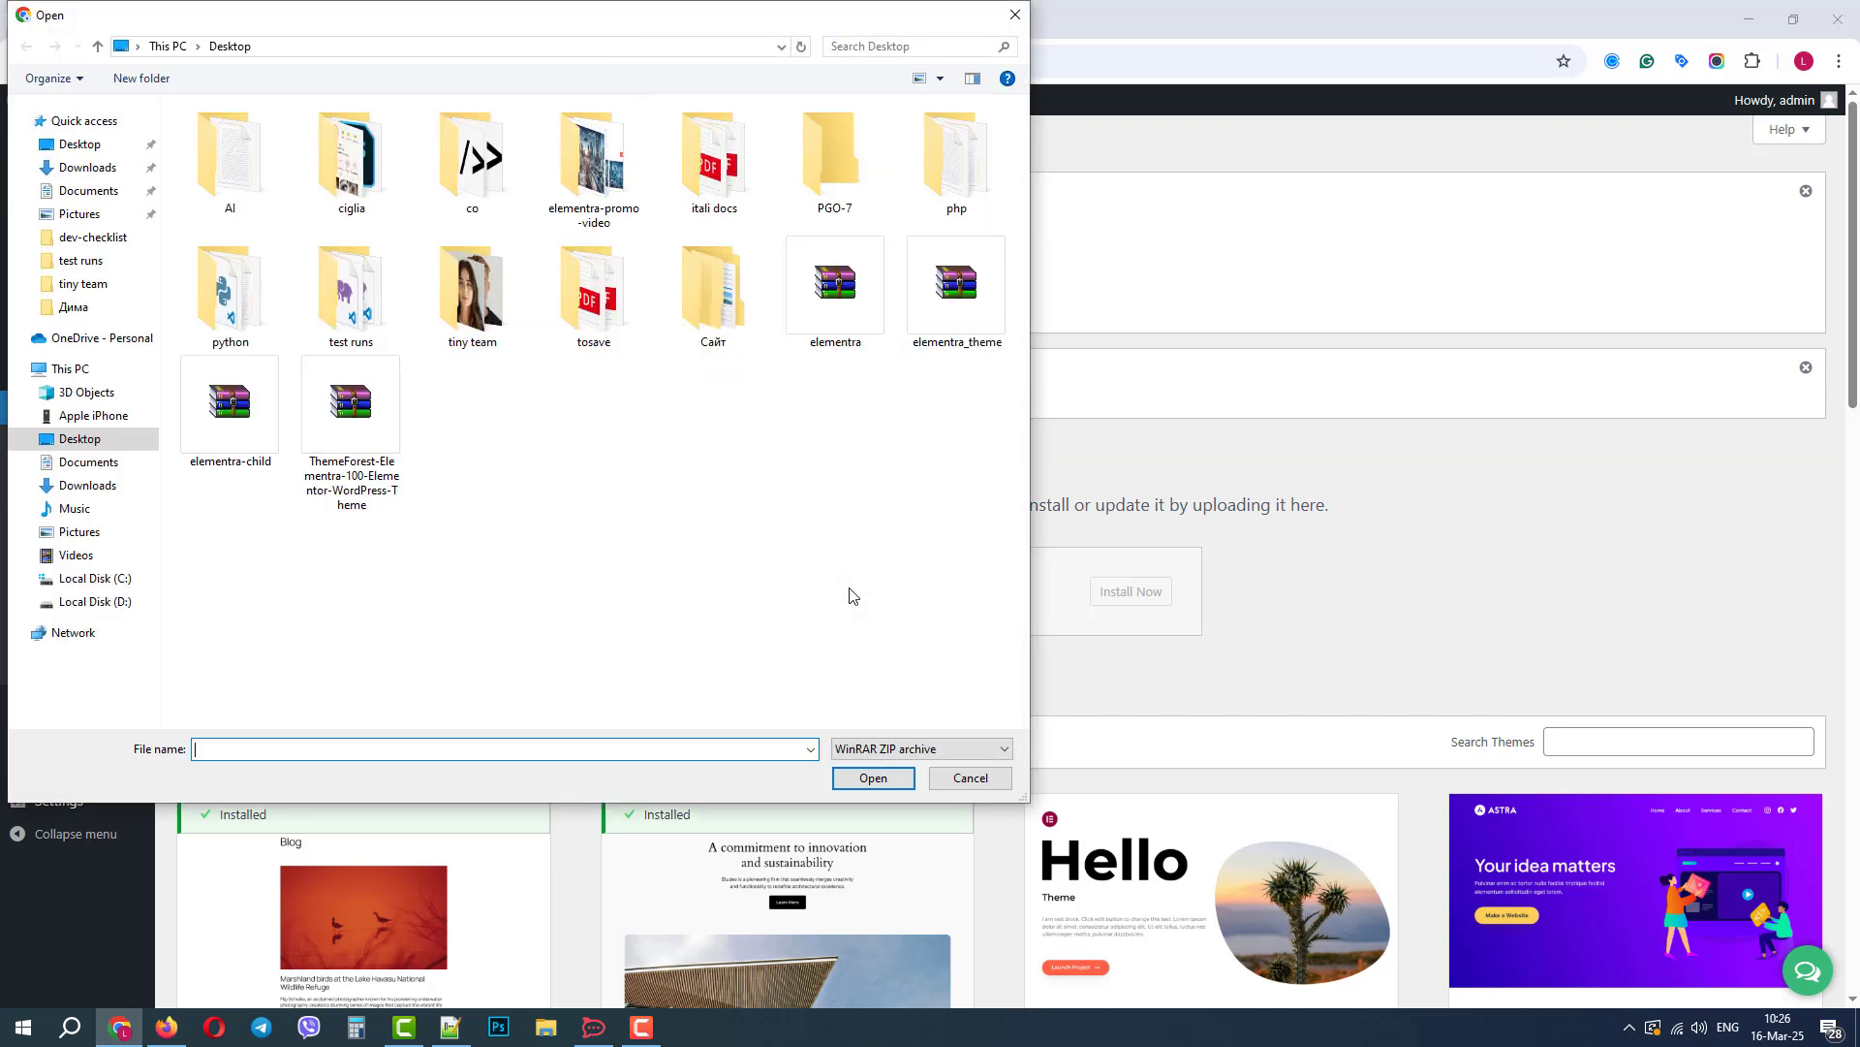
{"action": "double_click", "coordinate": [213, 432]}
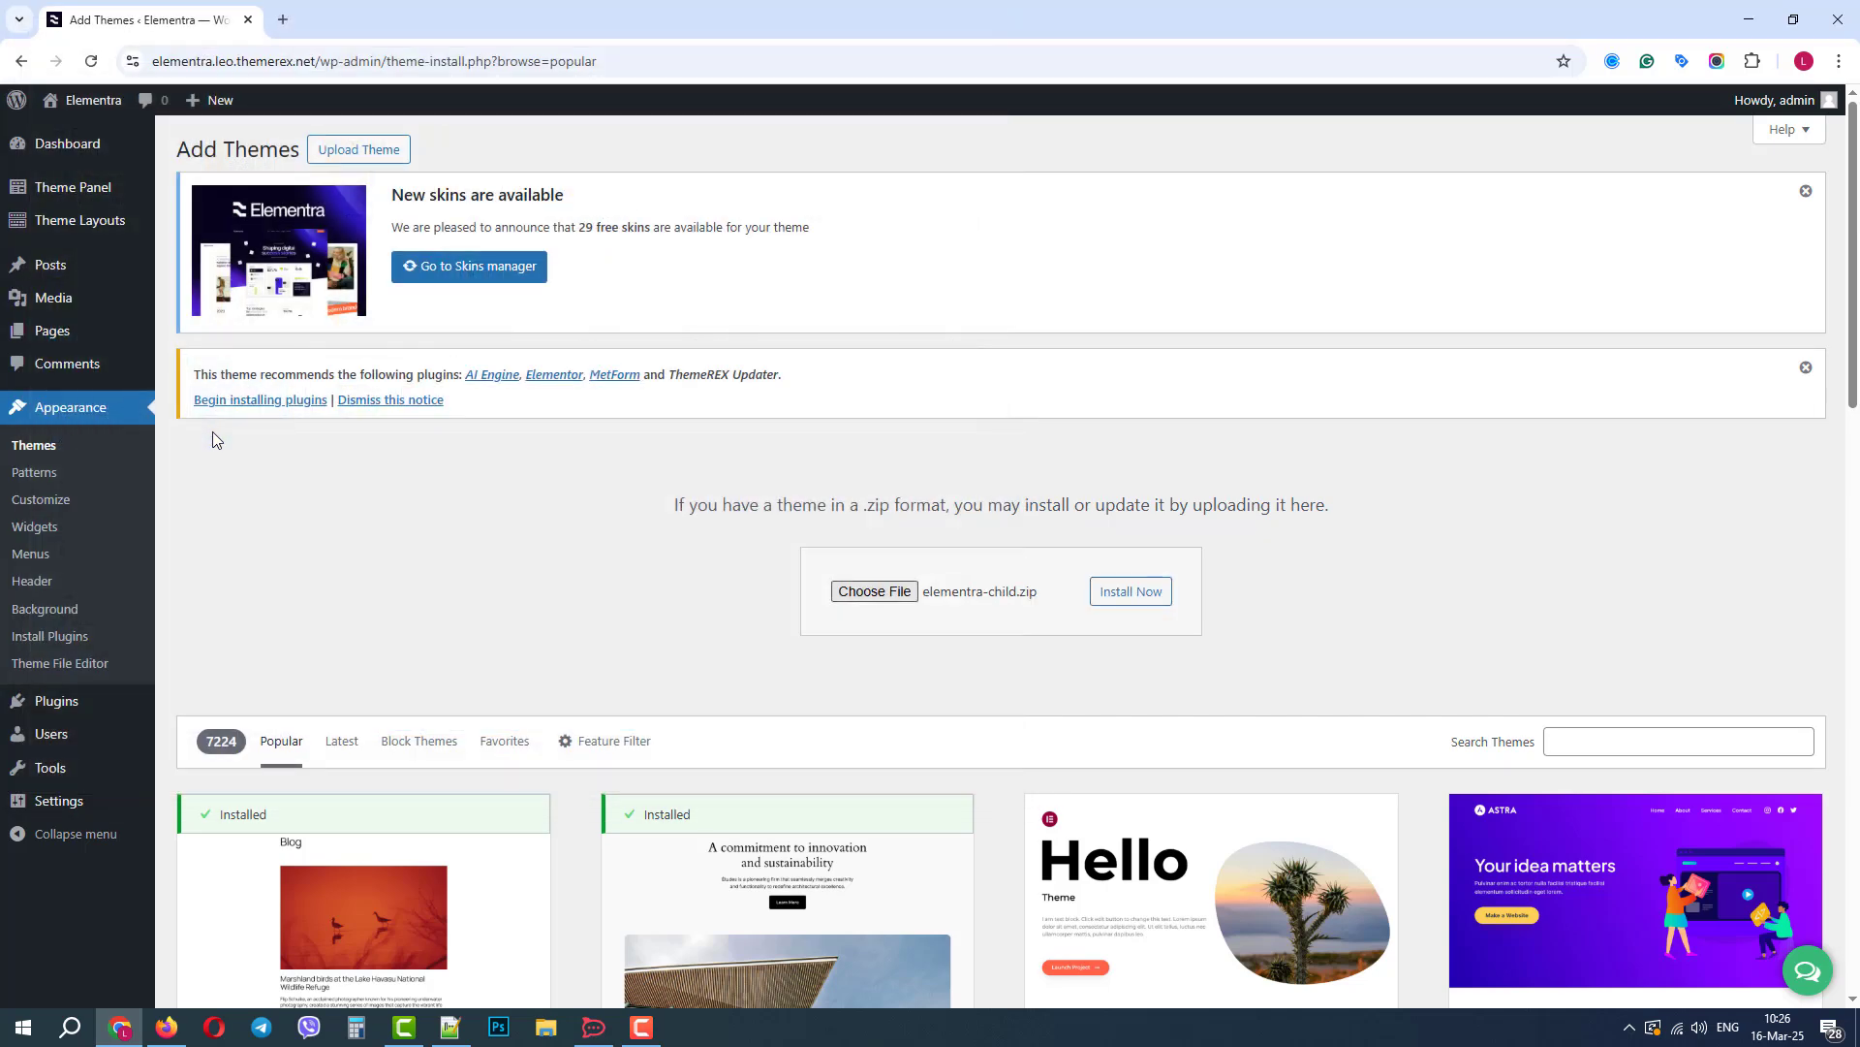
{"action": "left_click", "coordinate": [1133, 596]}
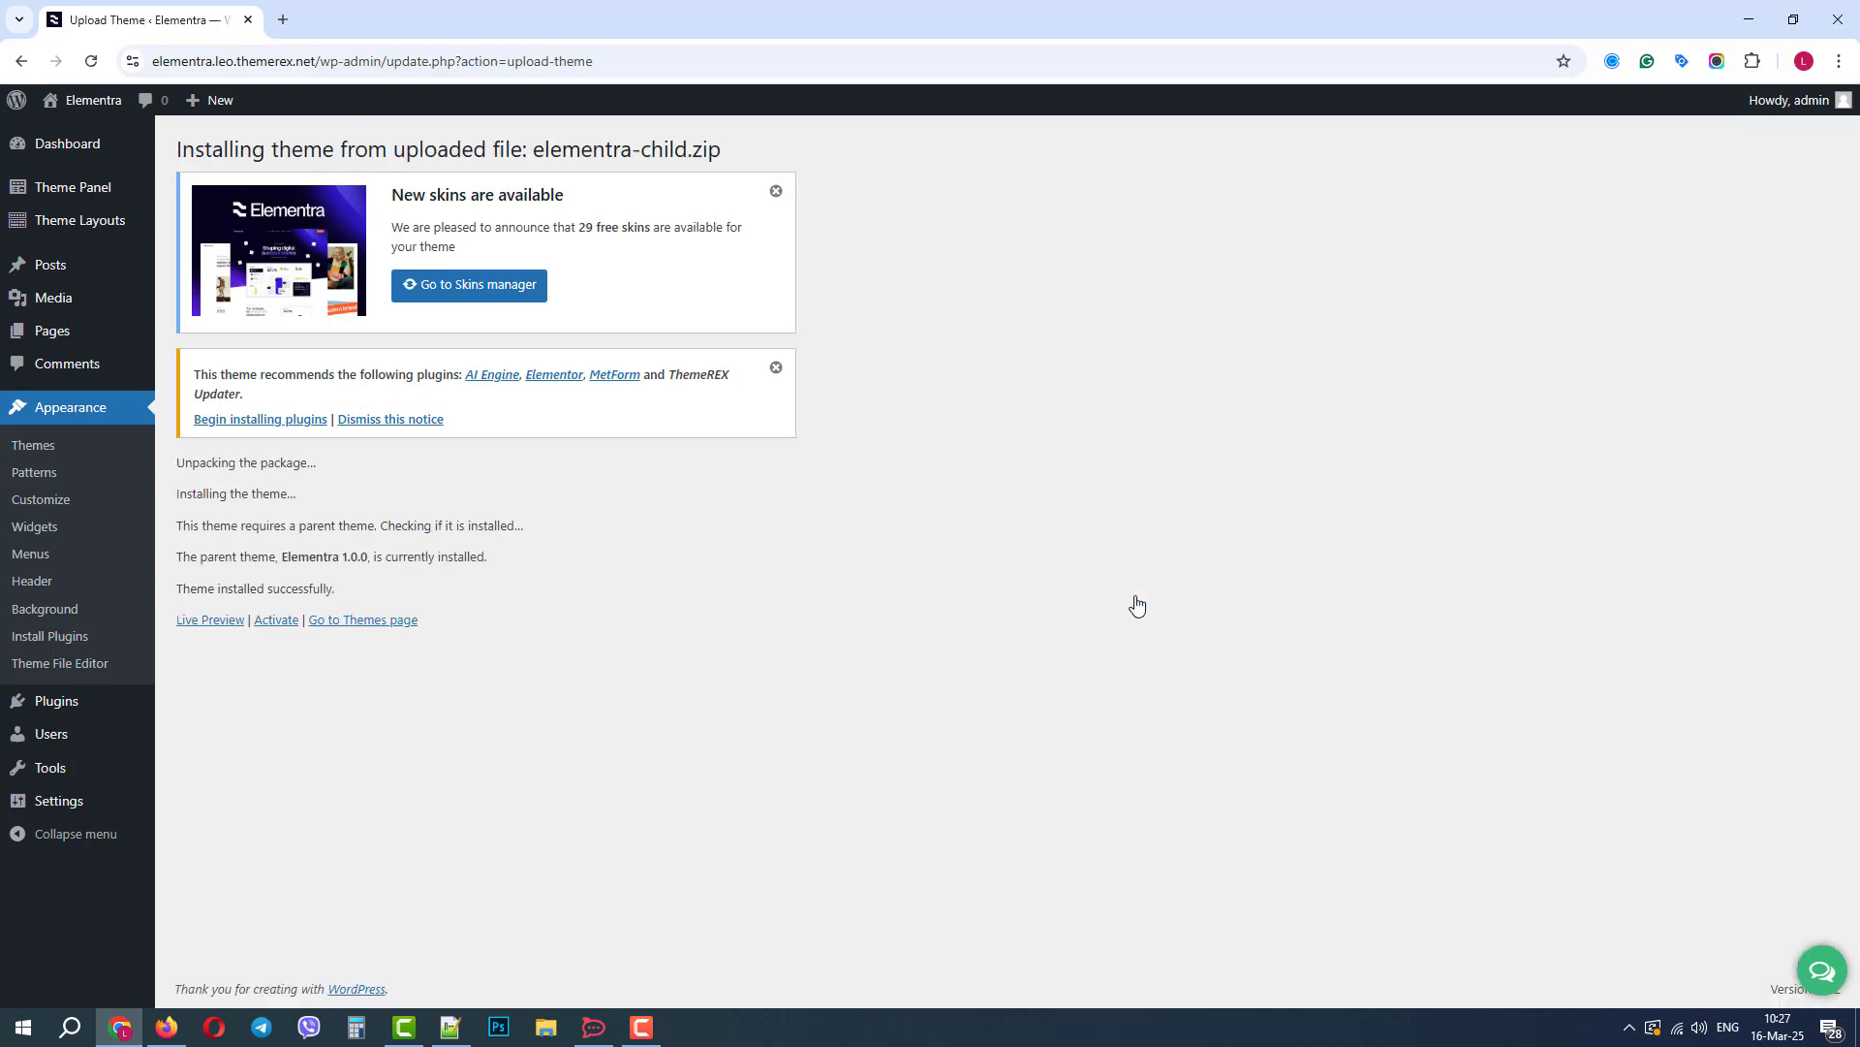
{"action": "left_click", "coordinate": [272, 623]}
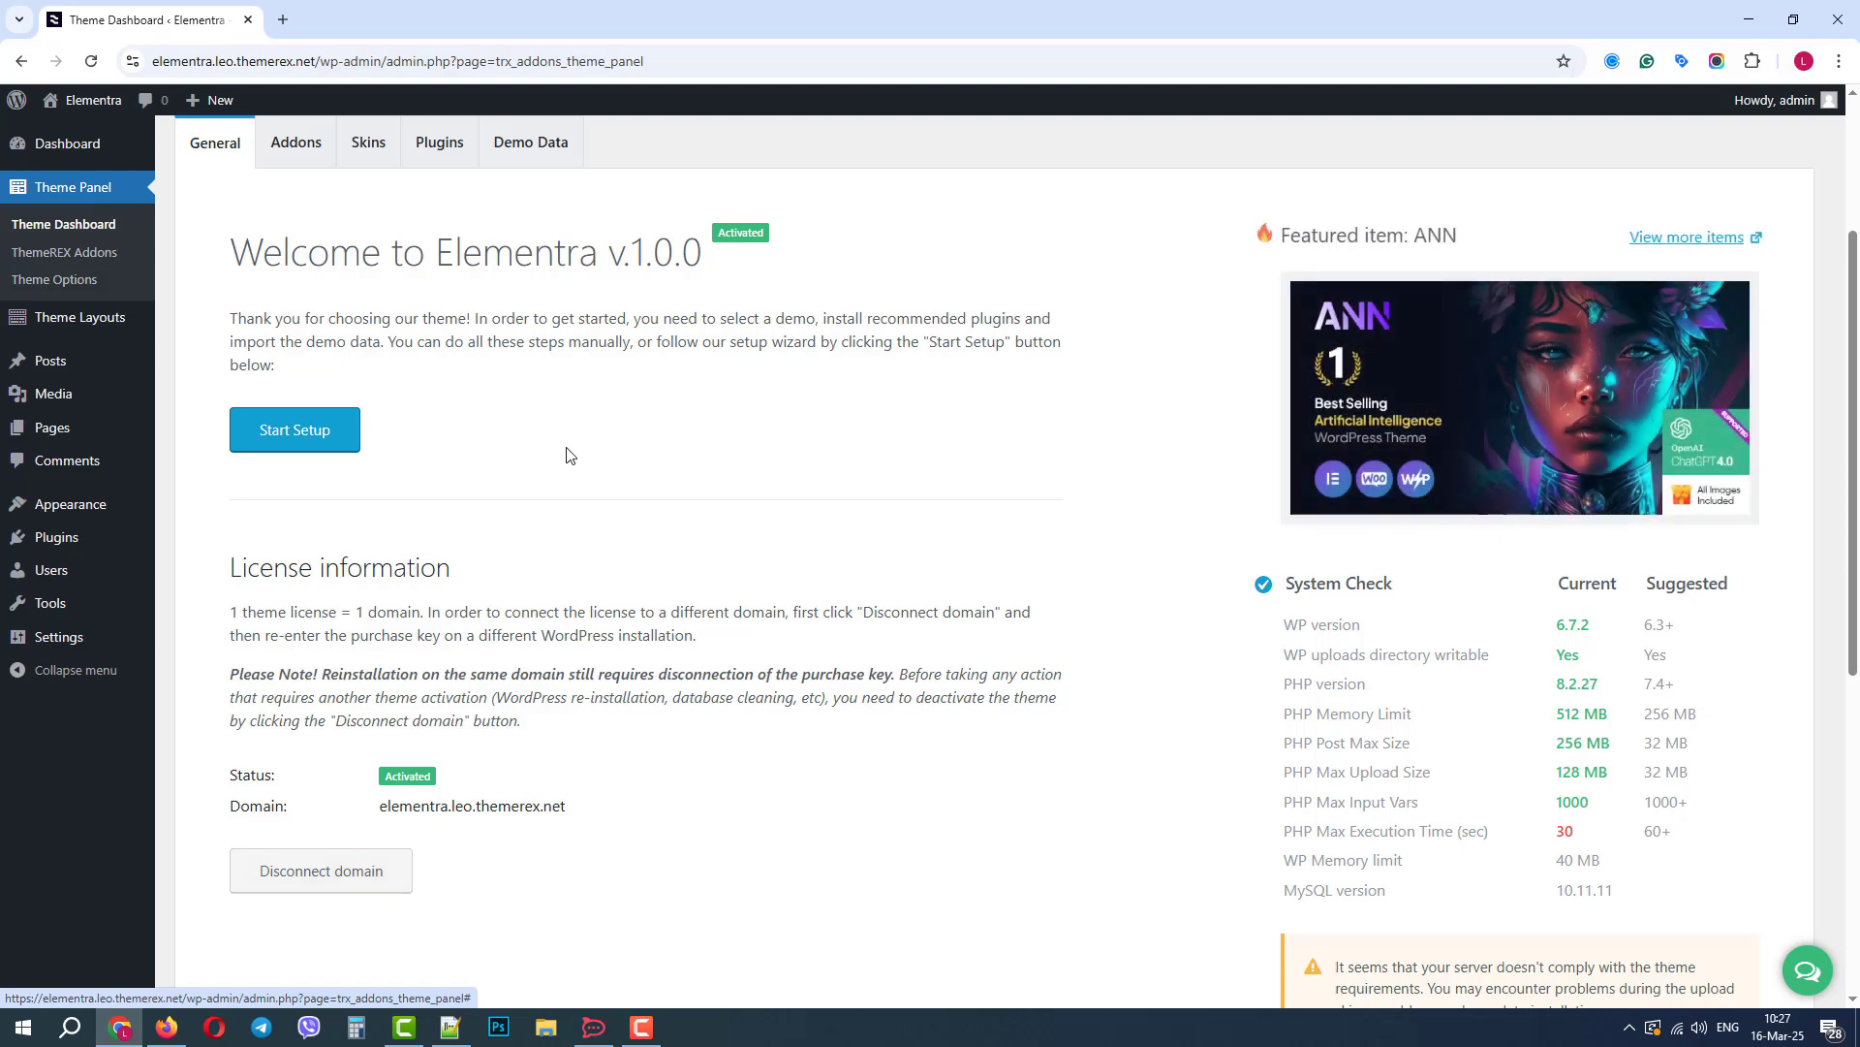
Launch the setup wizard, skip Addons to Skins, and briefly preview the Auto Service skin tab.
{"action": "left_click", "coordinate": [299, 439]}
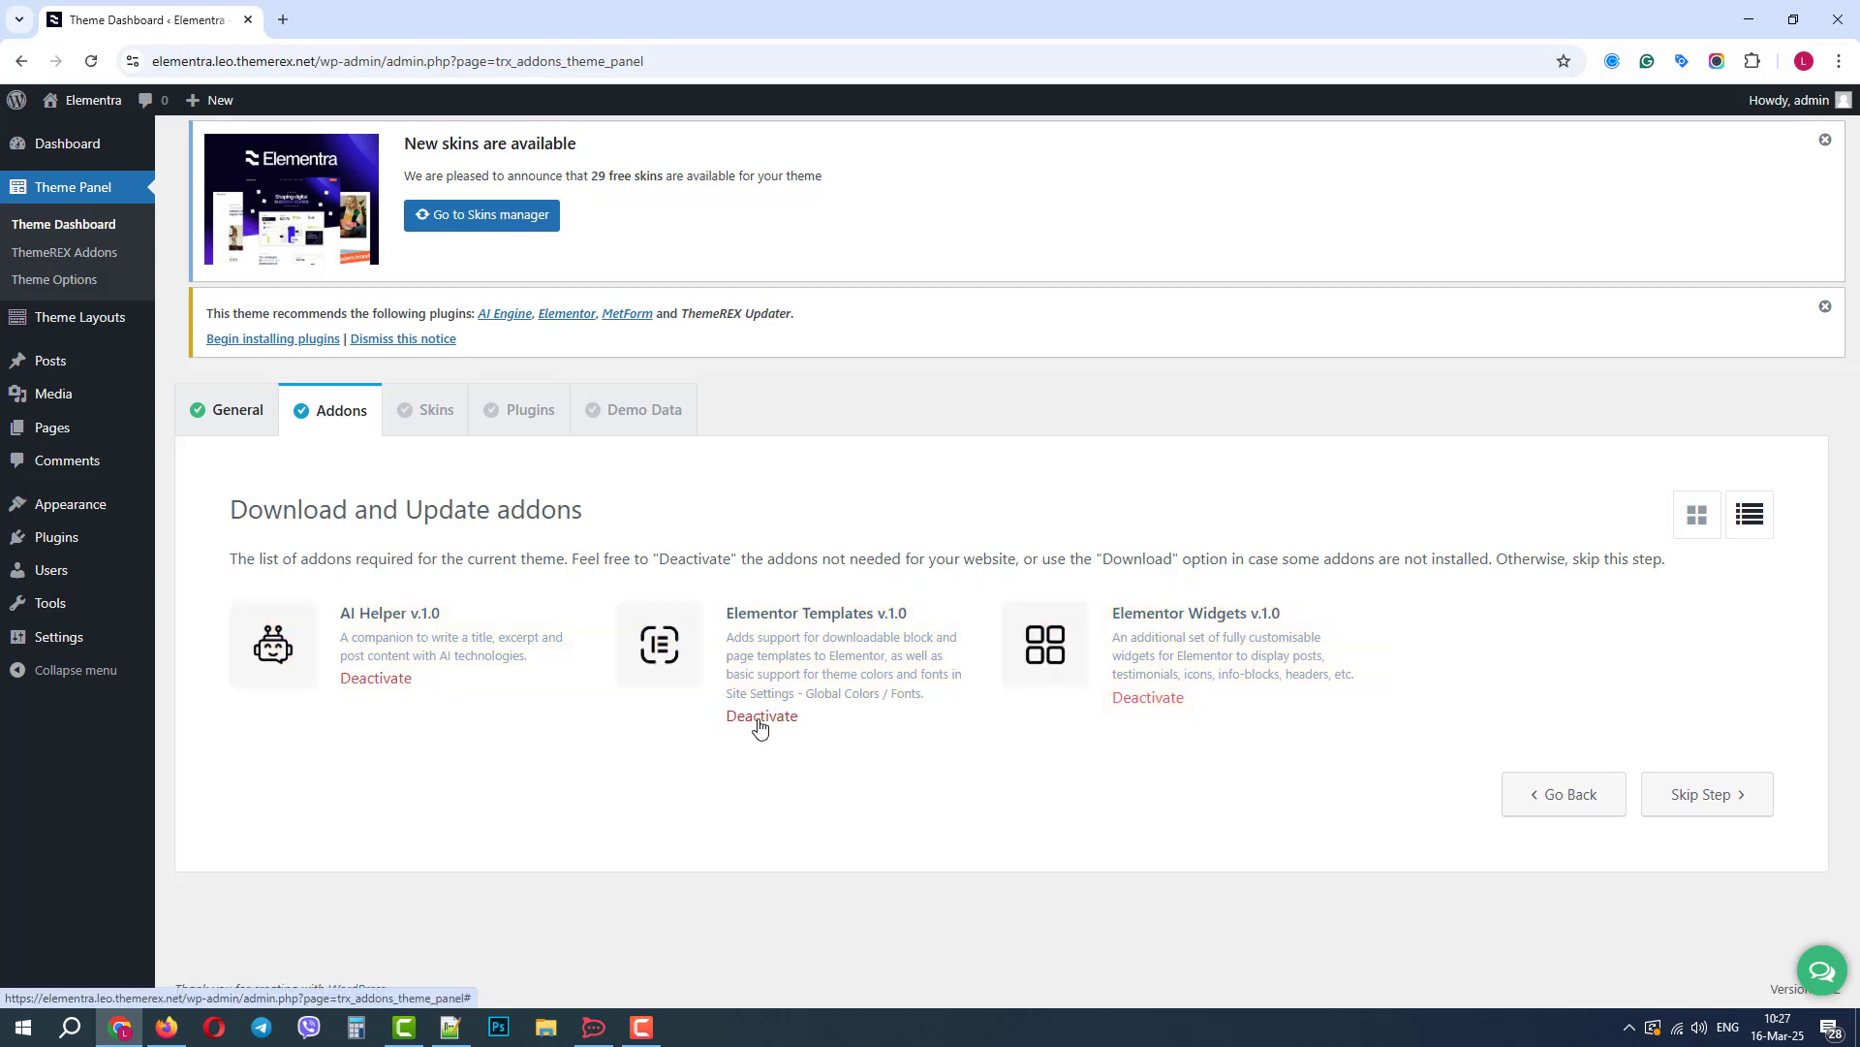
{"action": "left_click", "coordinate": [1702, 793]}
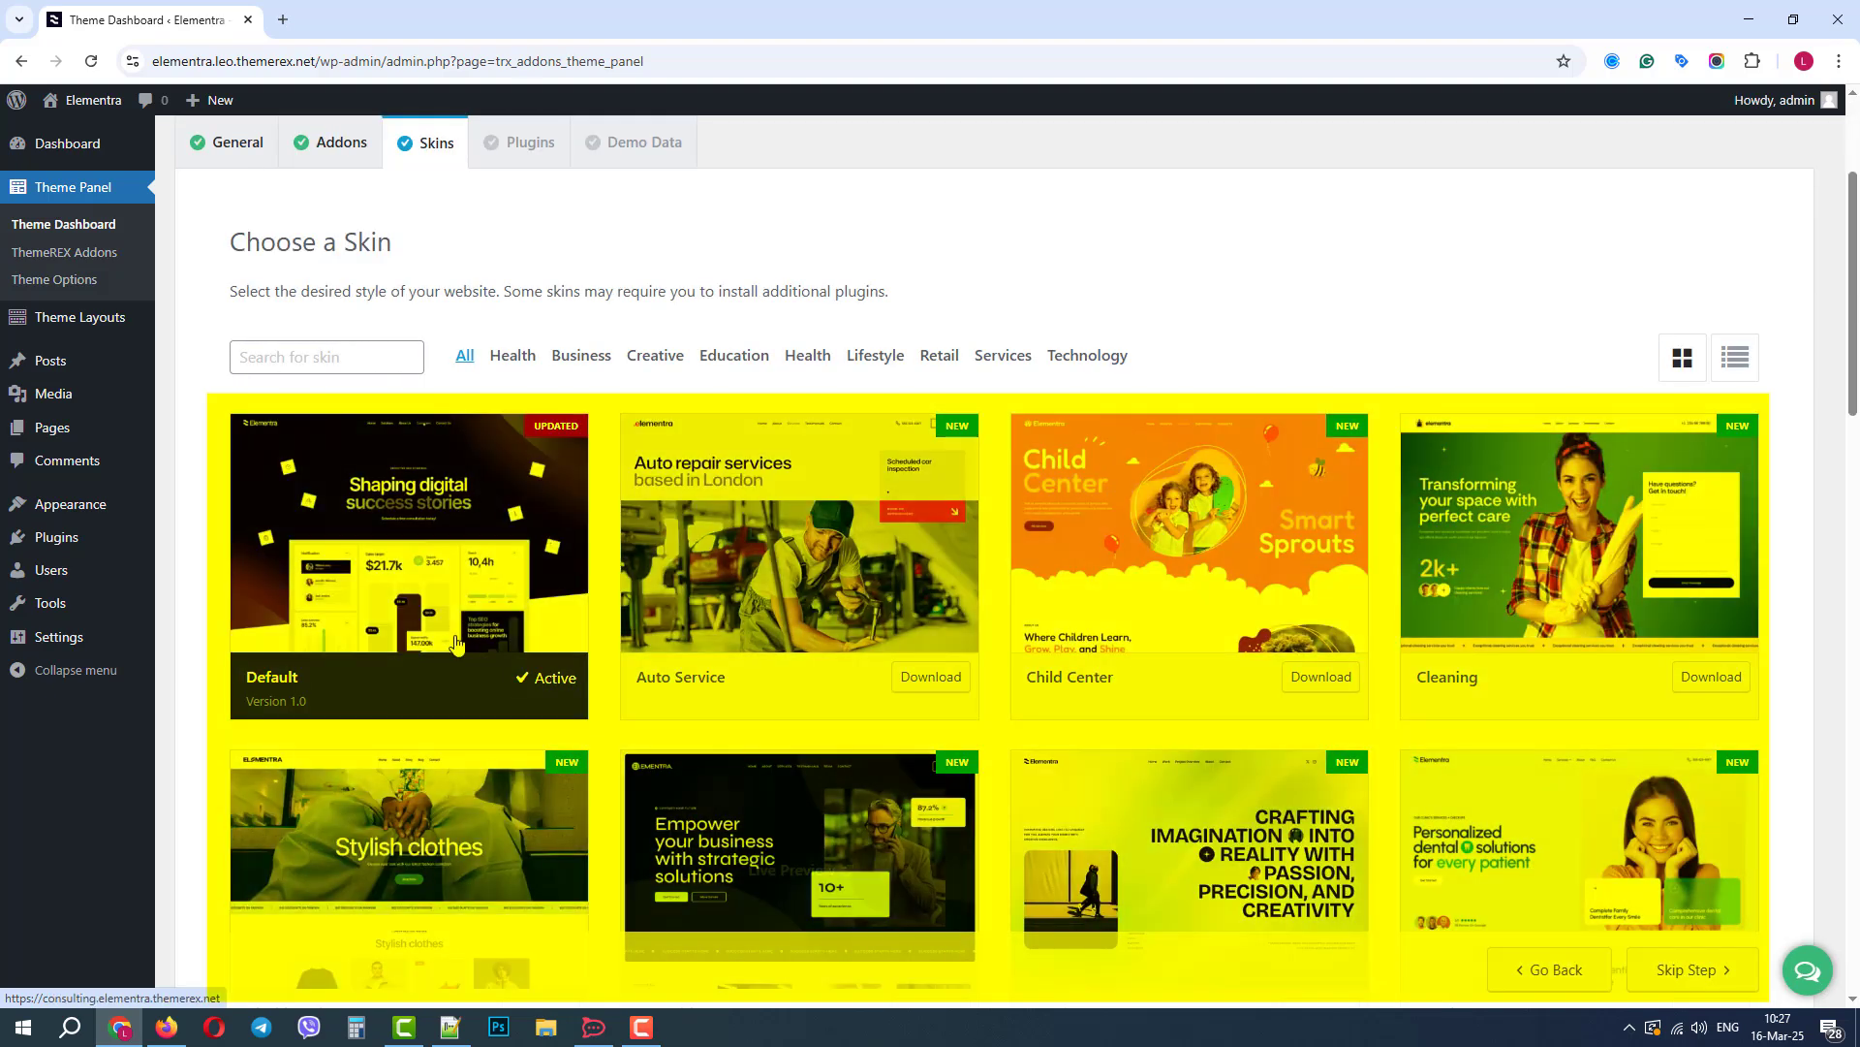
{"action": "mouse_move", "coordinate": [801, 533]}
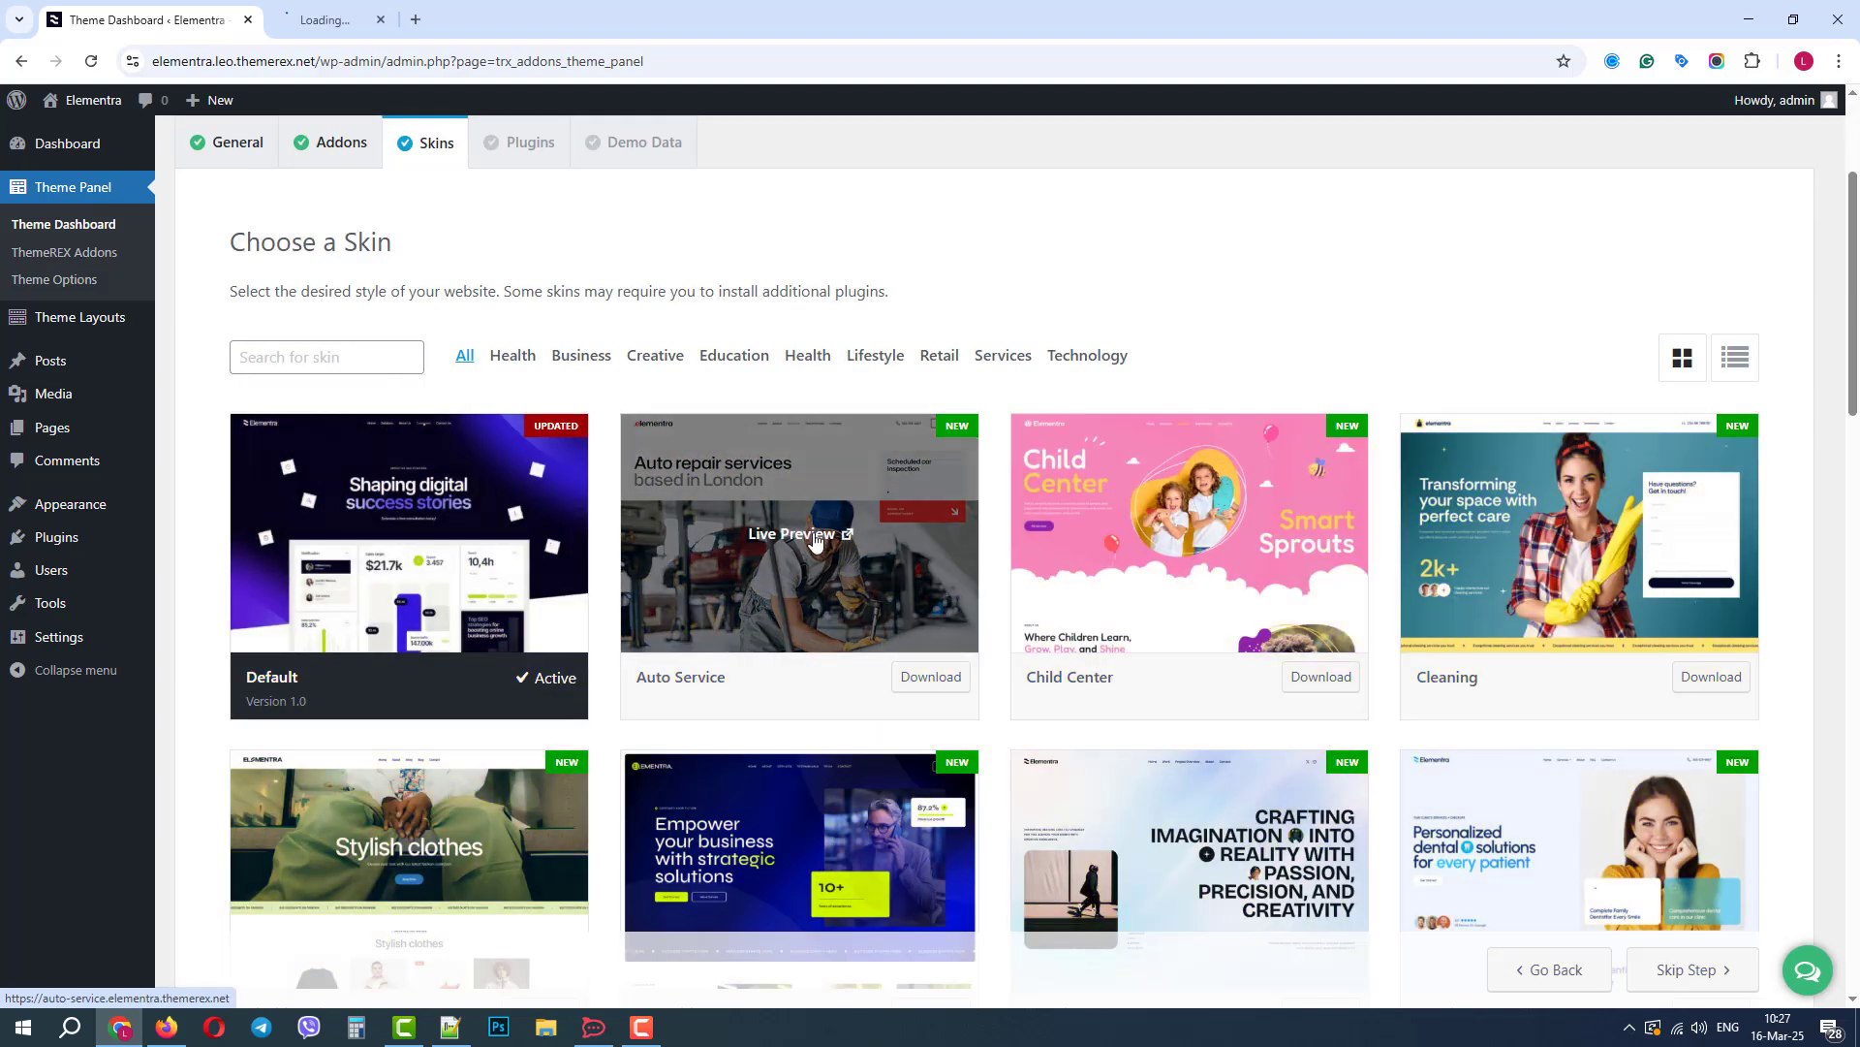
{"action": "left_click", "coordinate": [409, 26]}
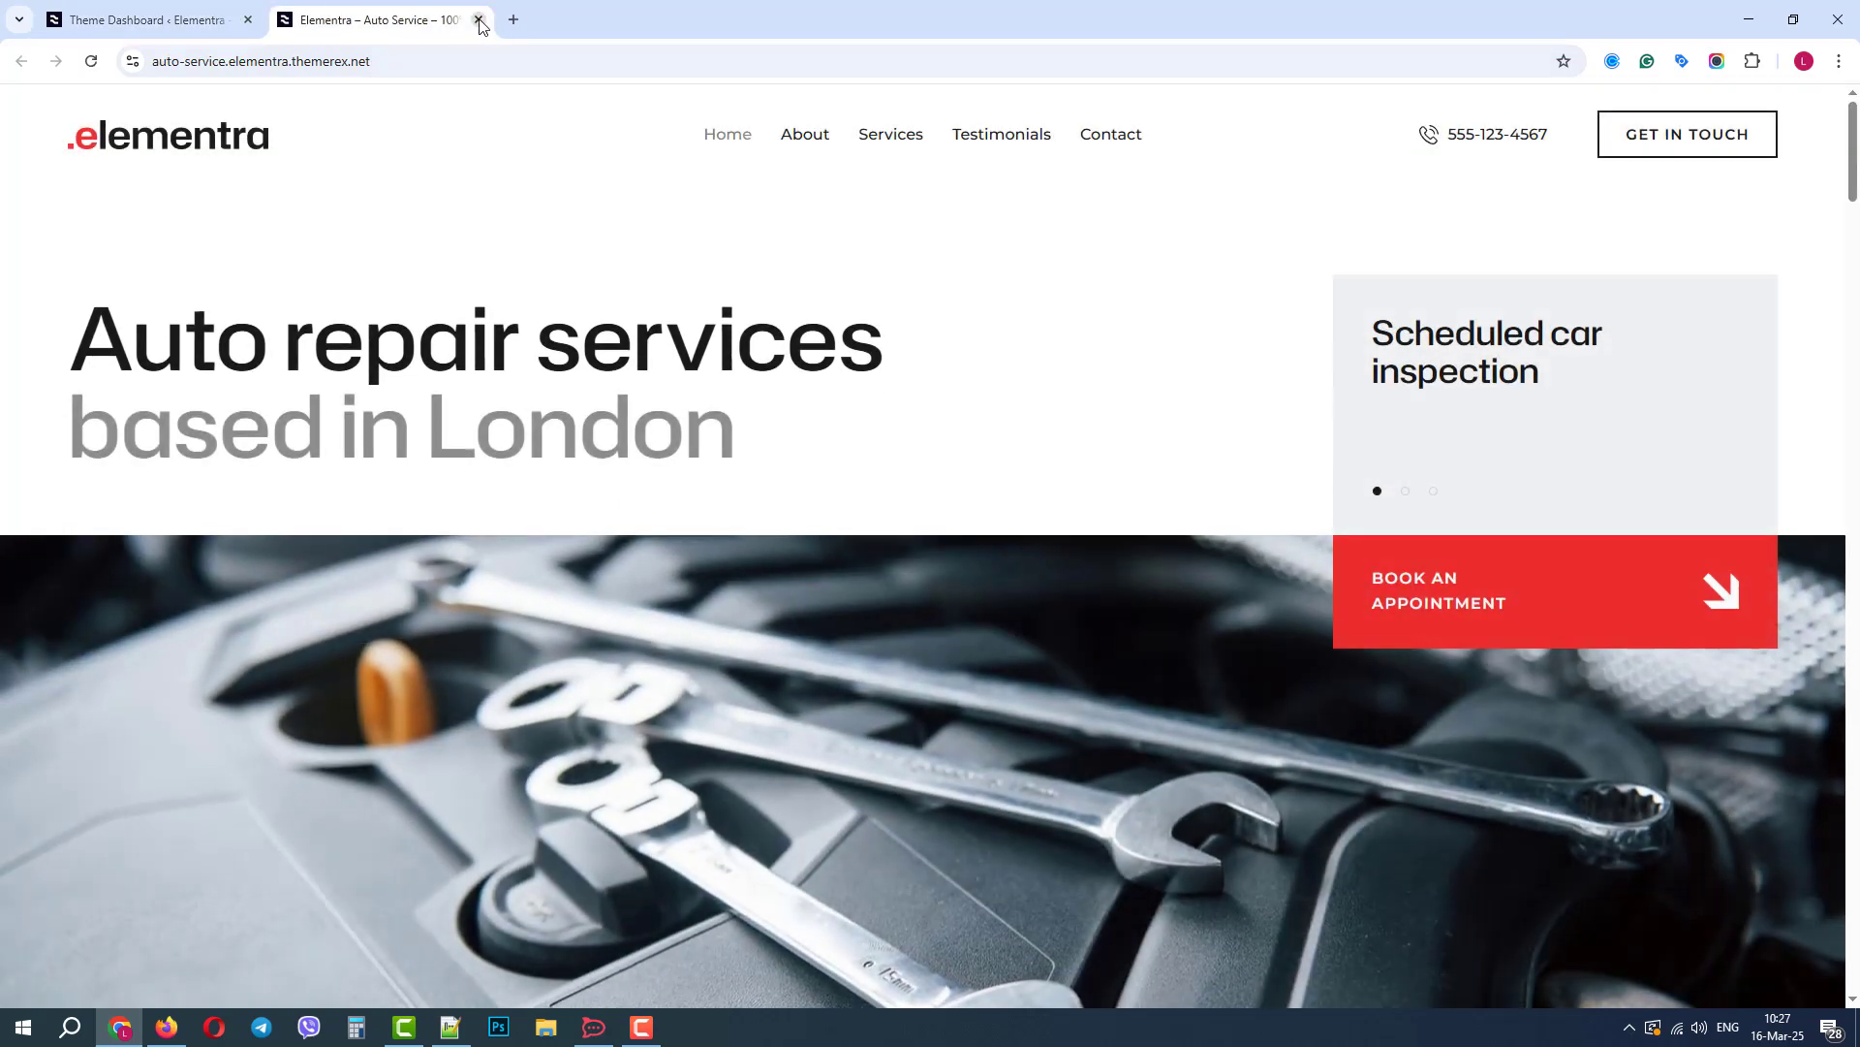
{"action": "left_click", "coordinate": [478, 20]}
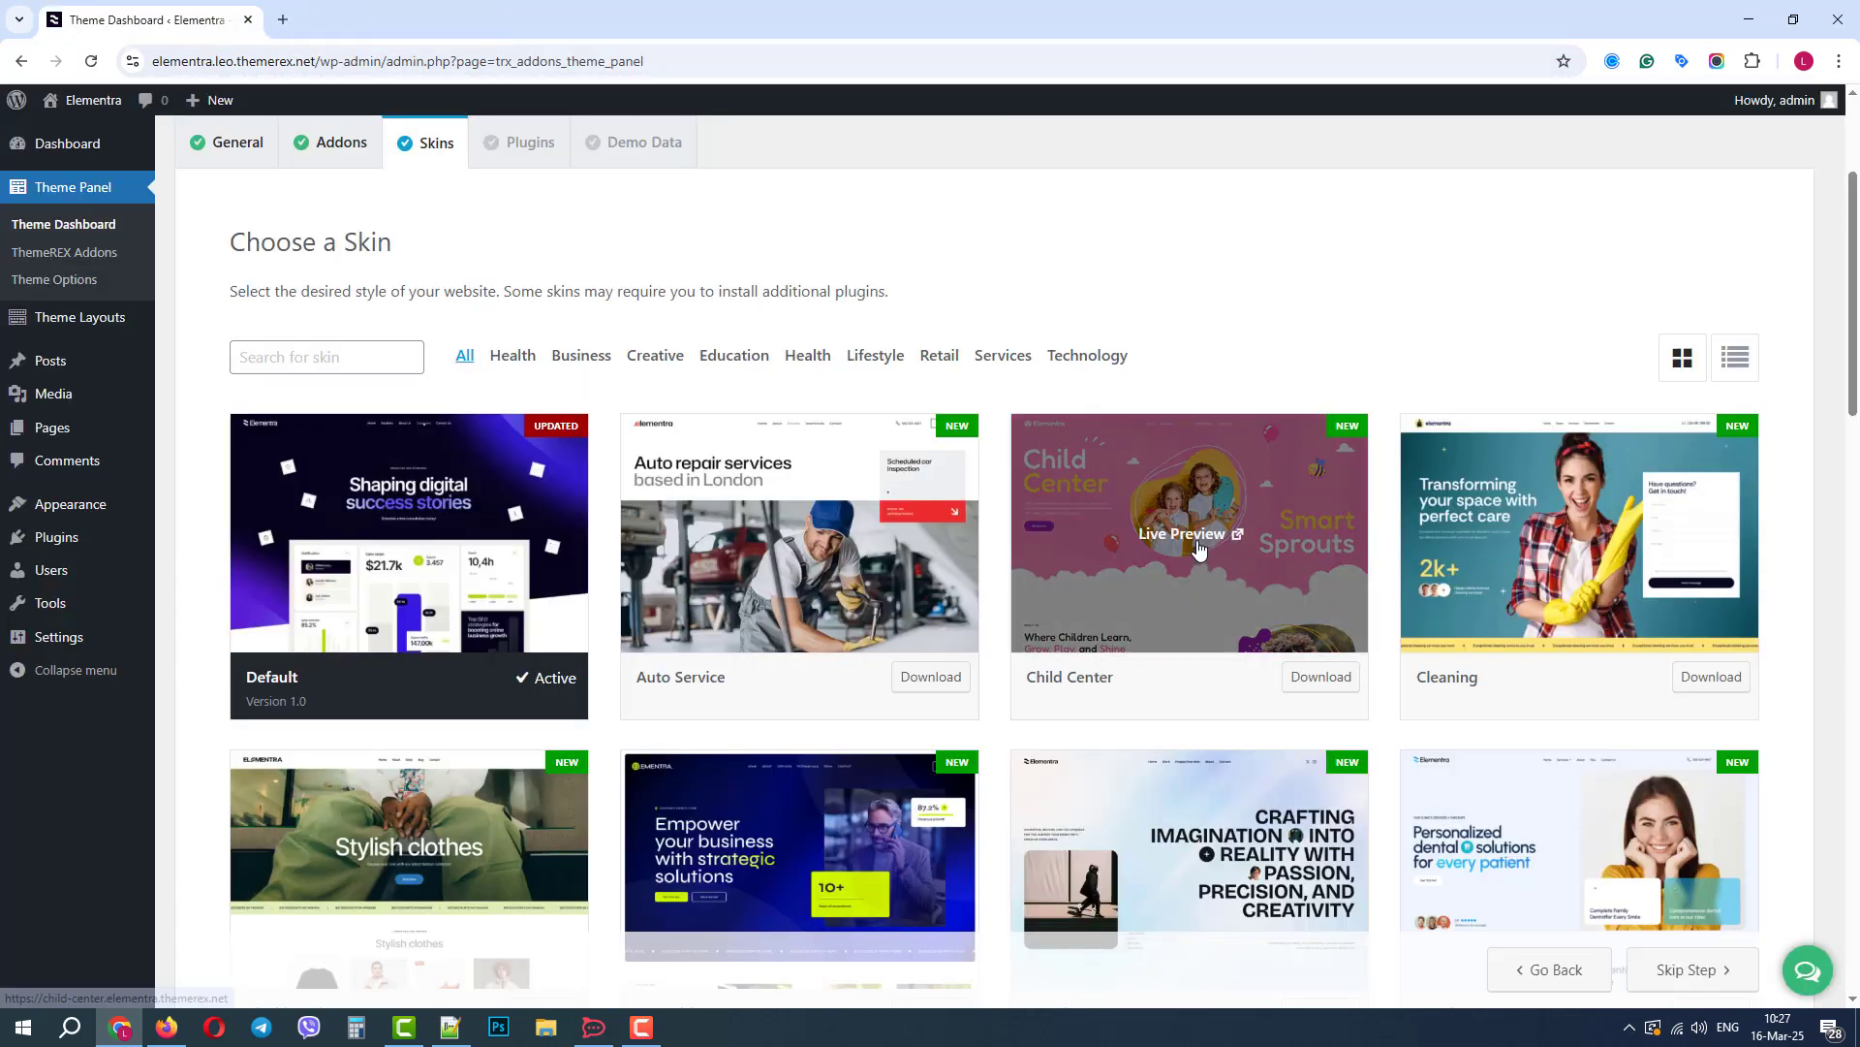
{"action": "mouse_move", "coordinate": [409, 532]}
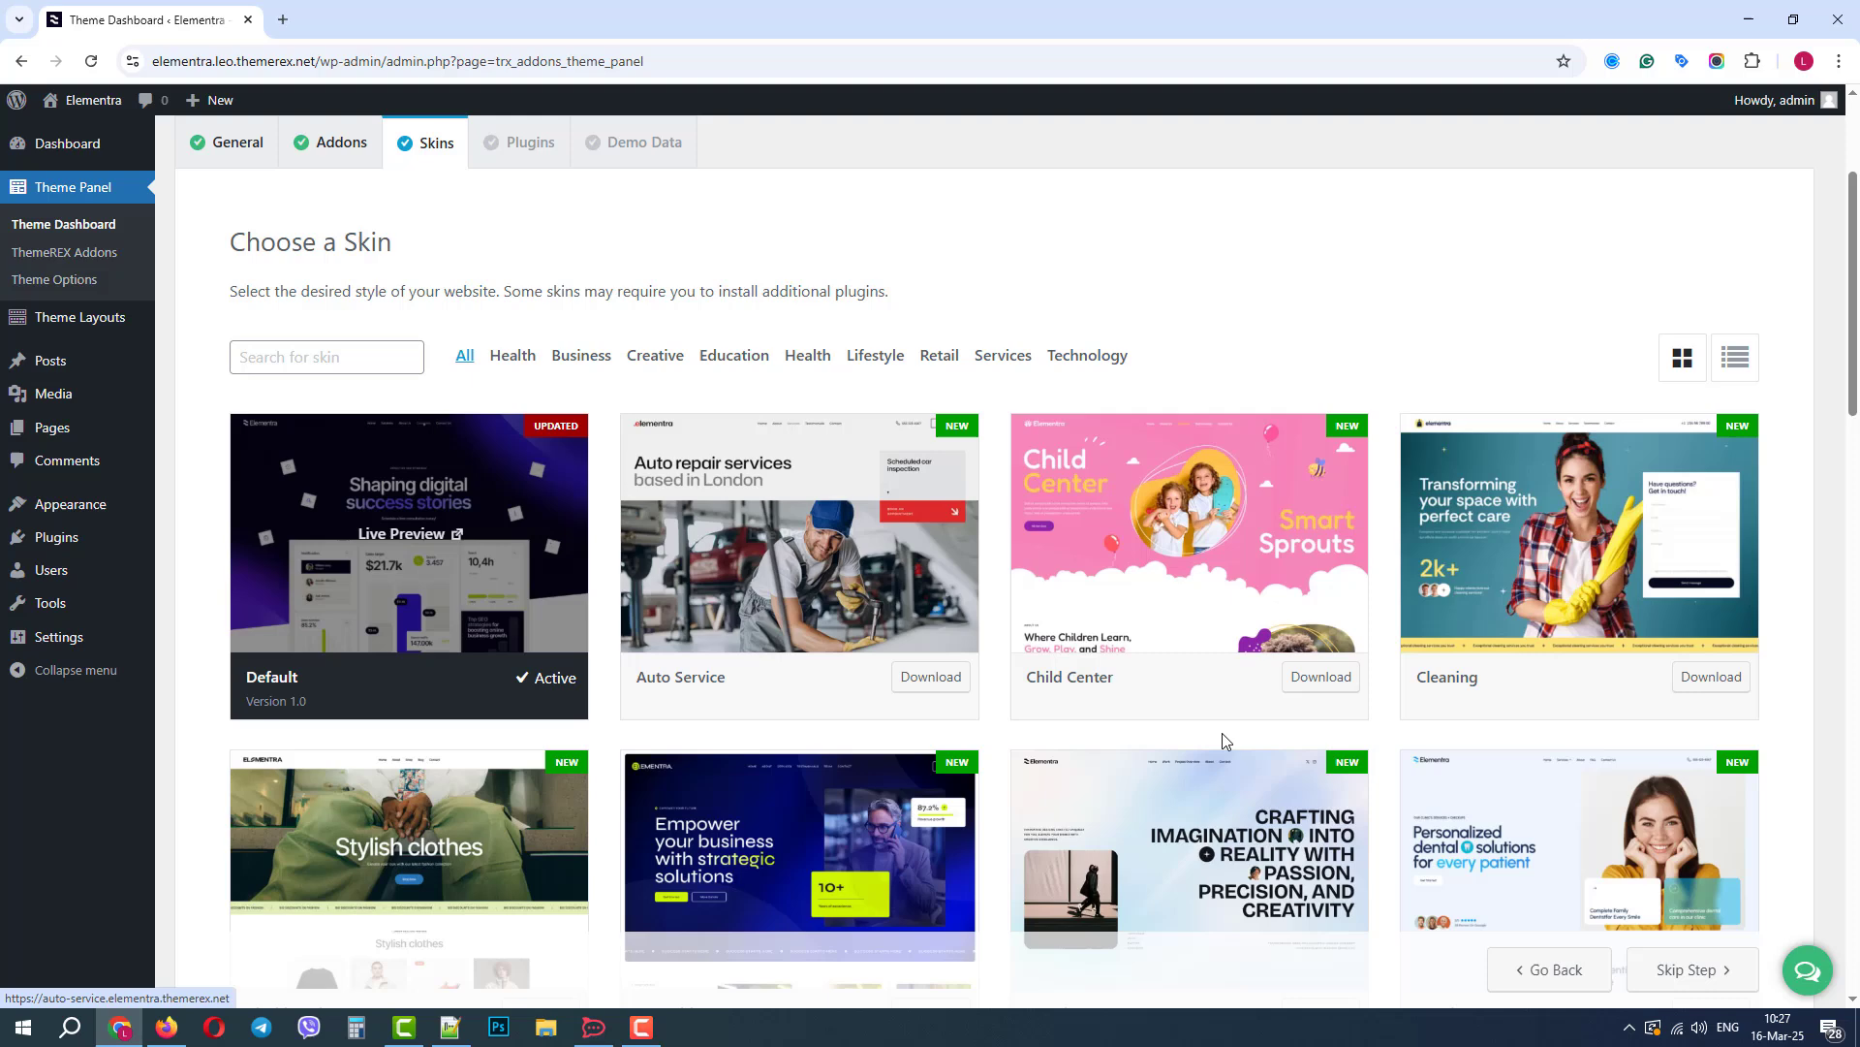
Skip the Skins step and Install & Activate the recommended plugins.
{"action": "left_click", "coordinate": [1686, 969]}
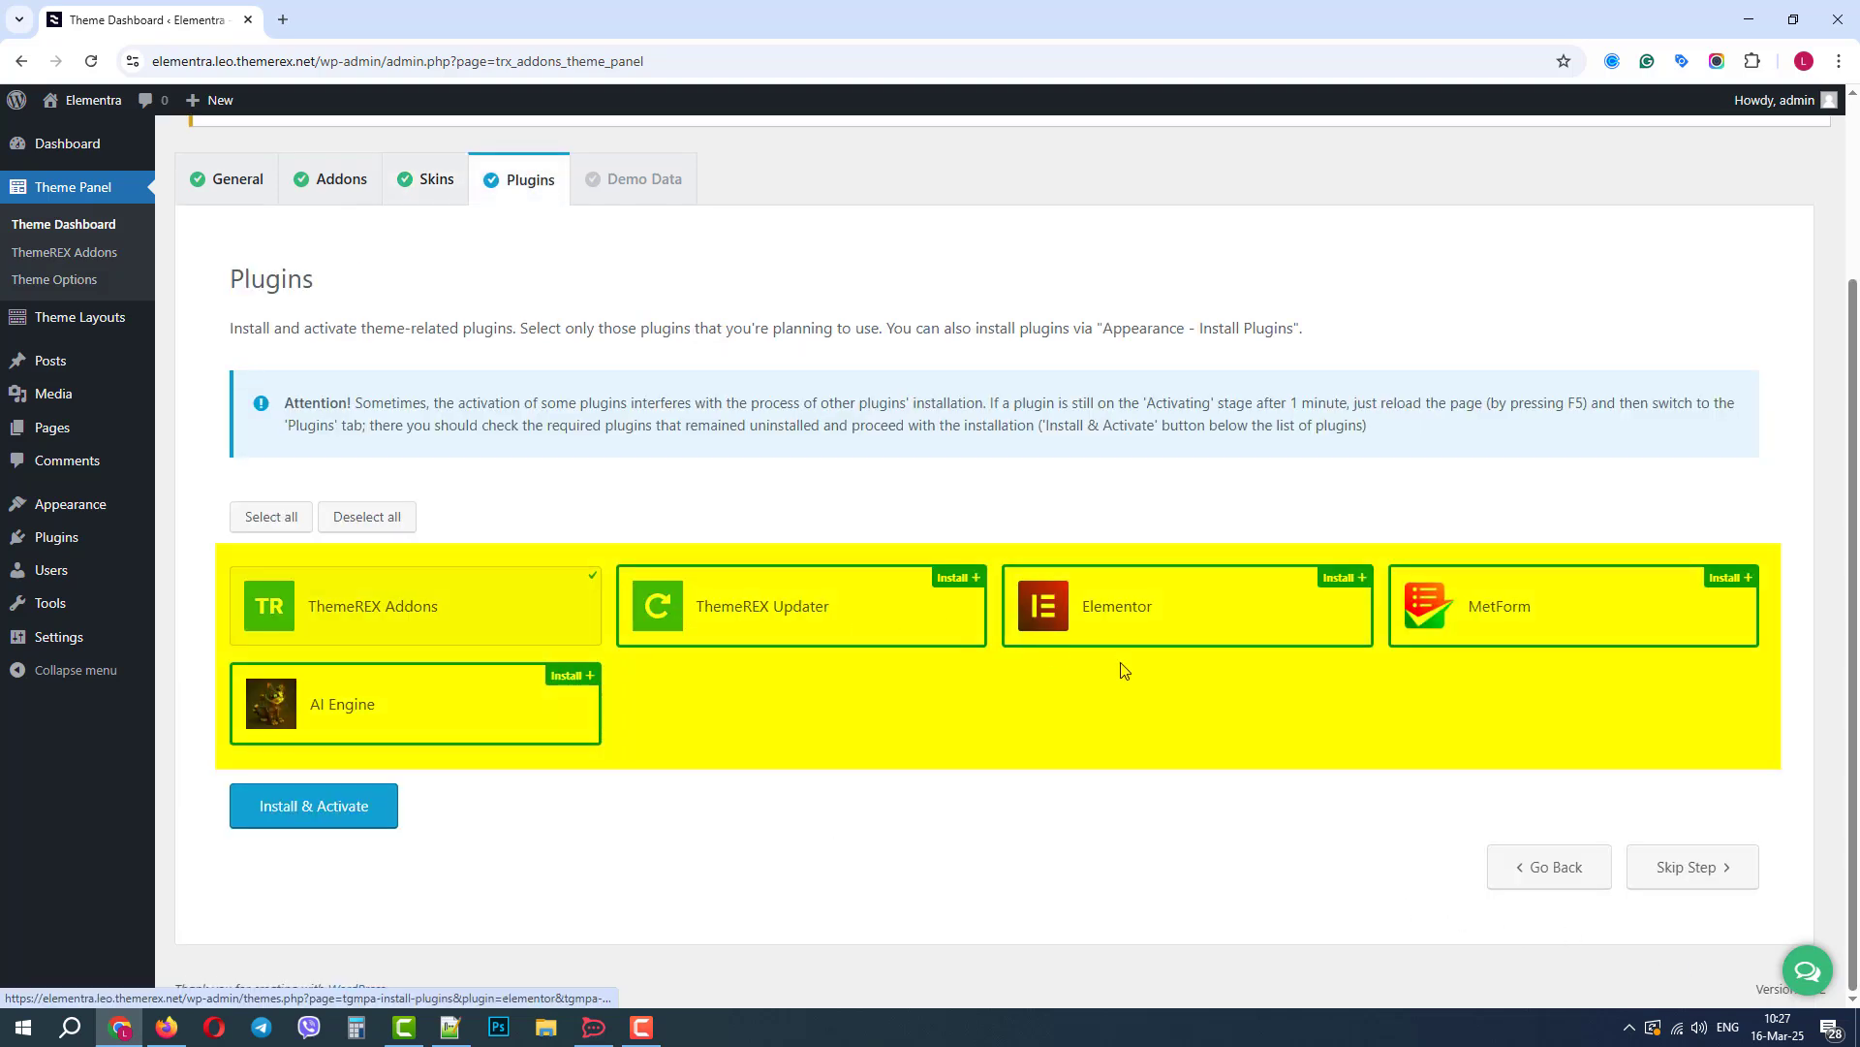
{"action": "left_click", "coordinate": [307, 809]}
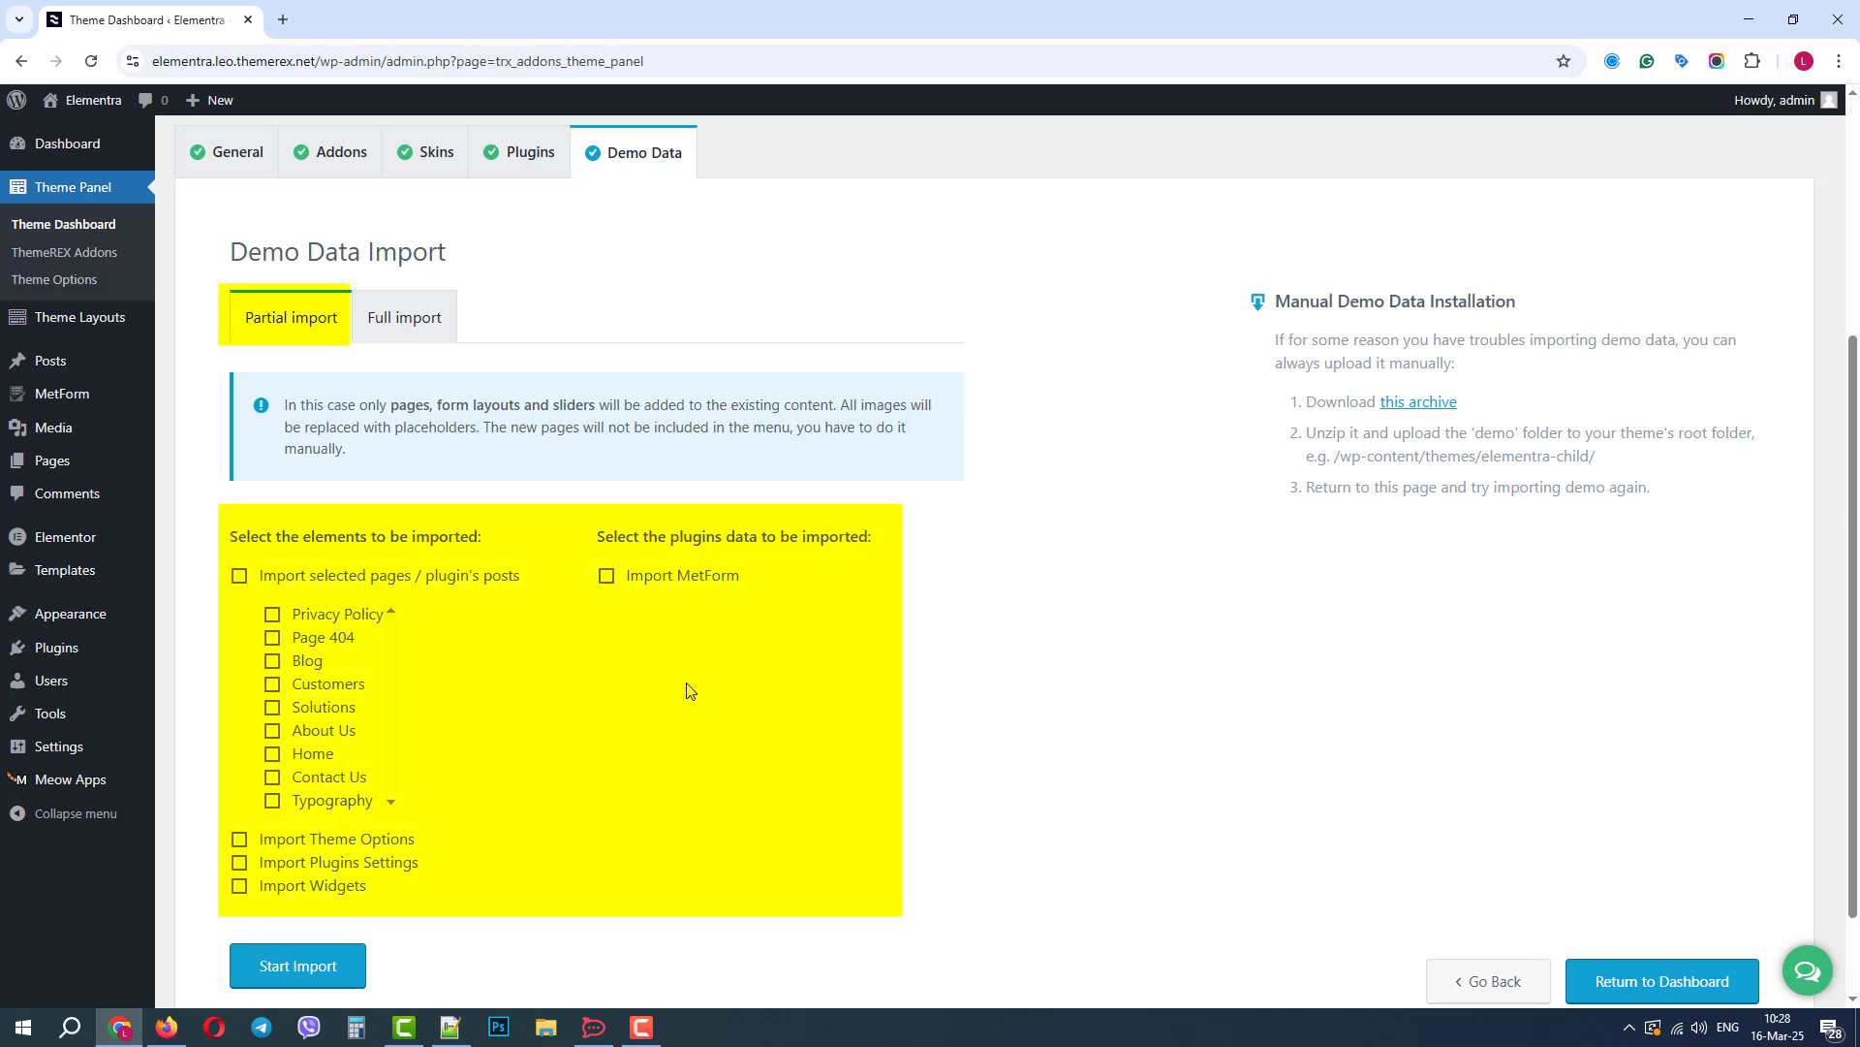
Tick several pages, including Contact Us, in the partial import list.
{"action": "left_click", "coordinate": [272, 659]}
{"action": "left_click", "coordinate": [273, 683]}
{"action": "left_click", "coordinate": [273, 731]}
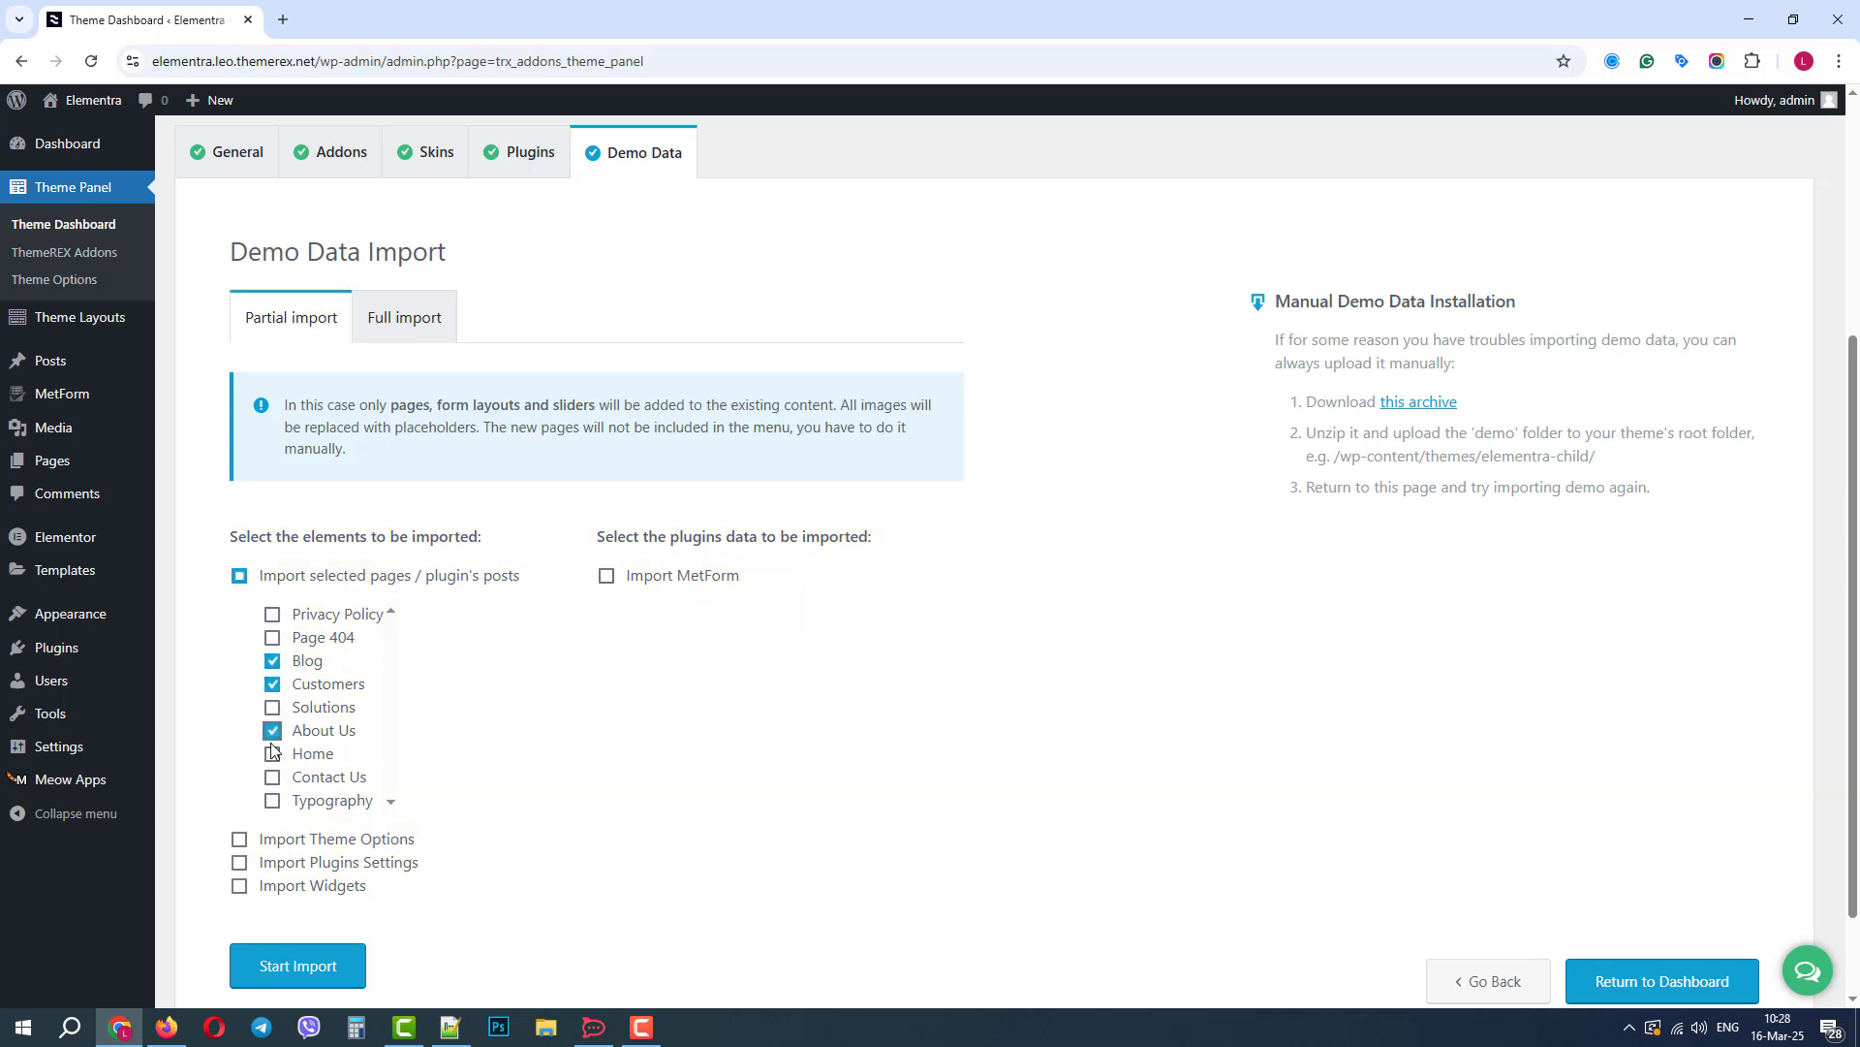
{"action": "left_click", "coordinate": [272, 778]}
Switch to Full import, accept the data-erase warning and start the import.
{"action": "left_click", "coordinate": [404, 321]}
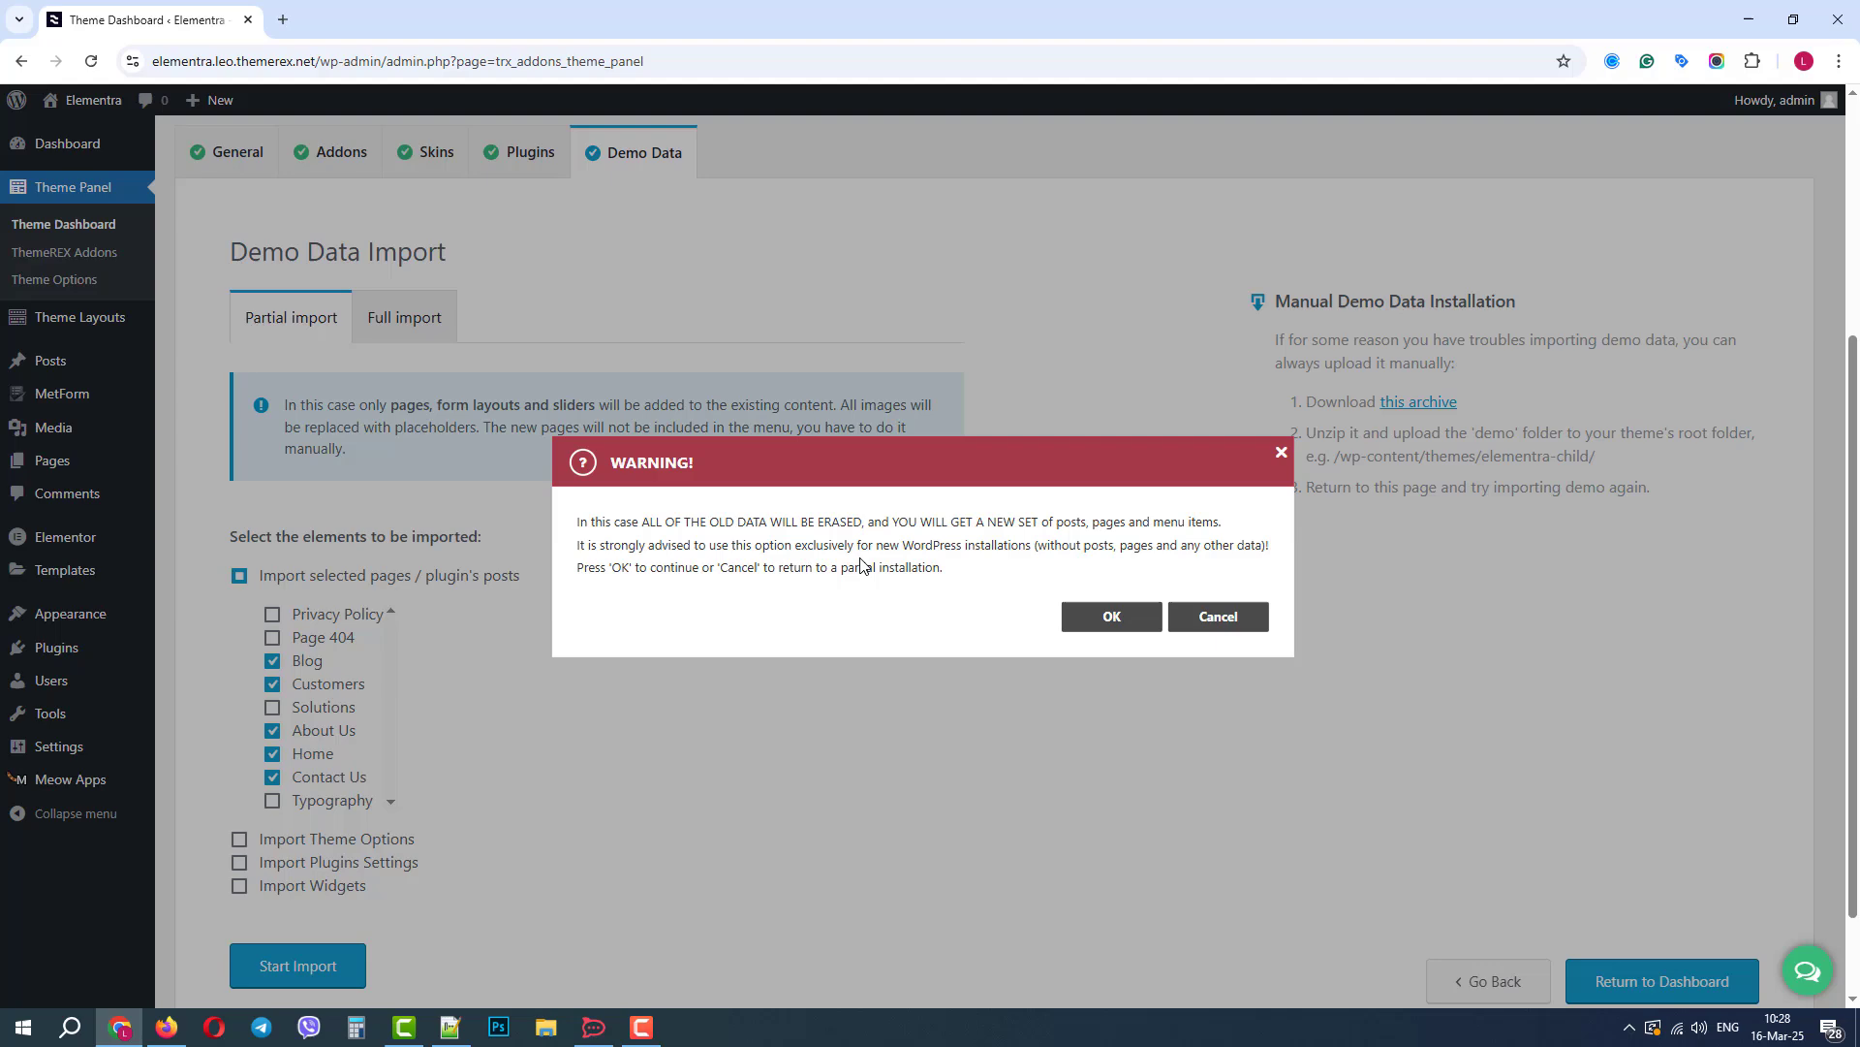
{"action": "left_click", "coordinate": [1109, 619]}
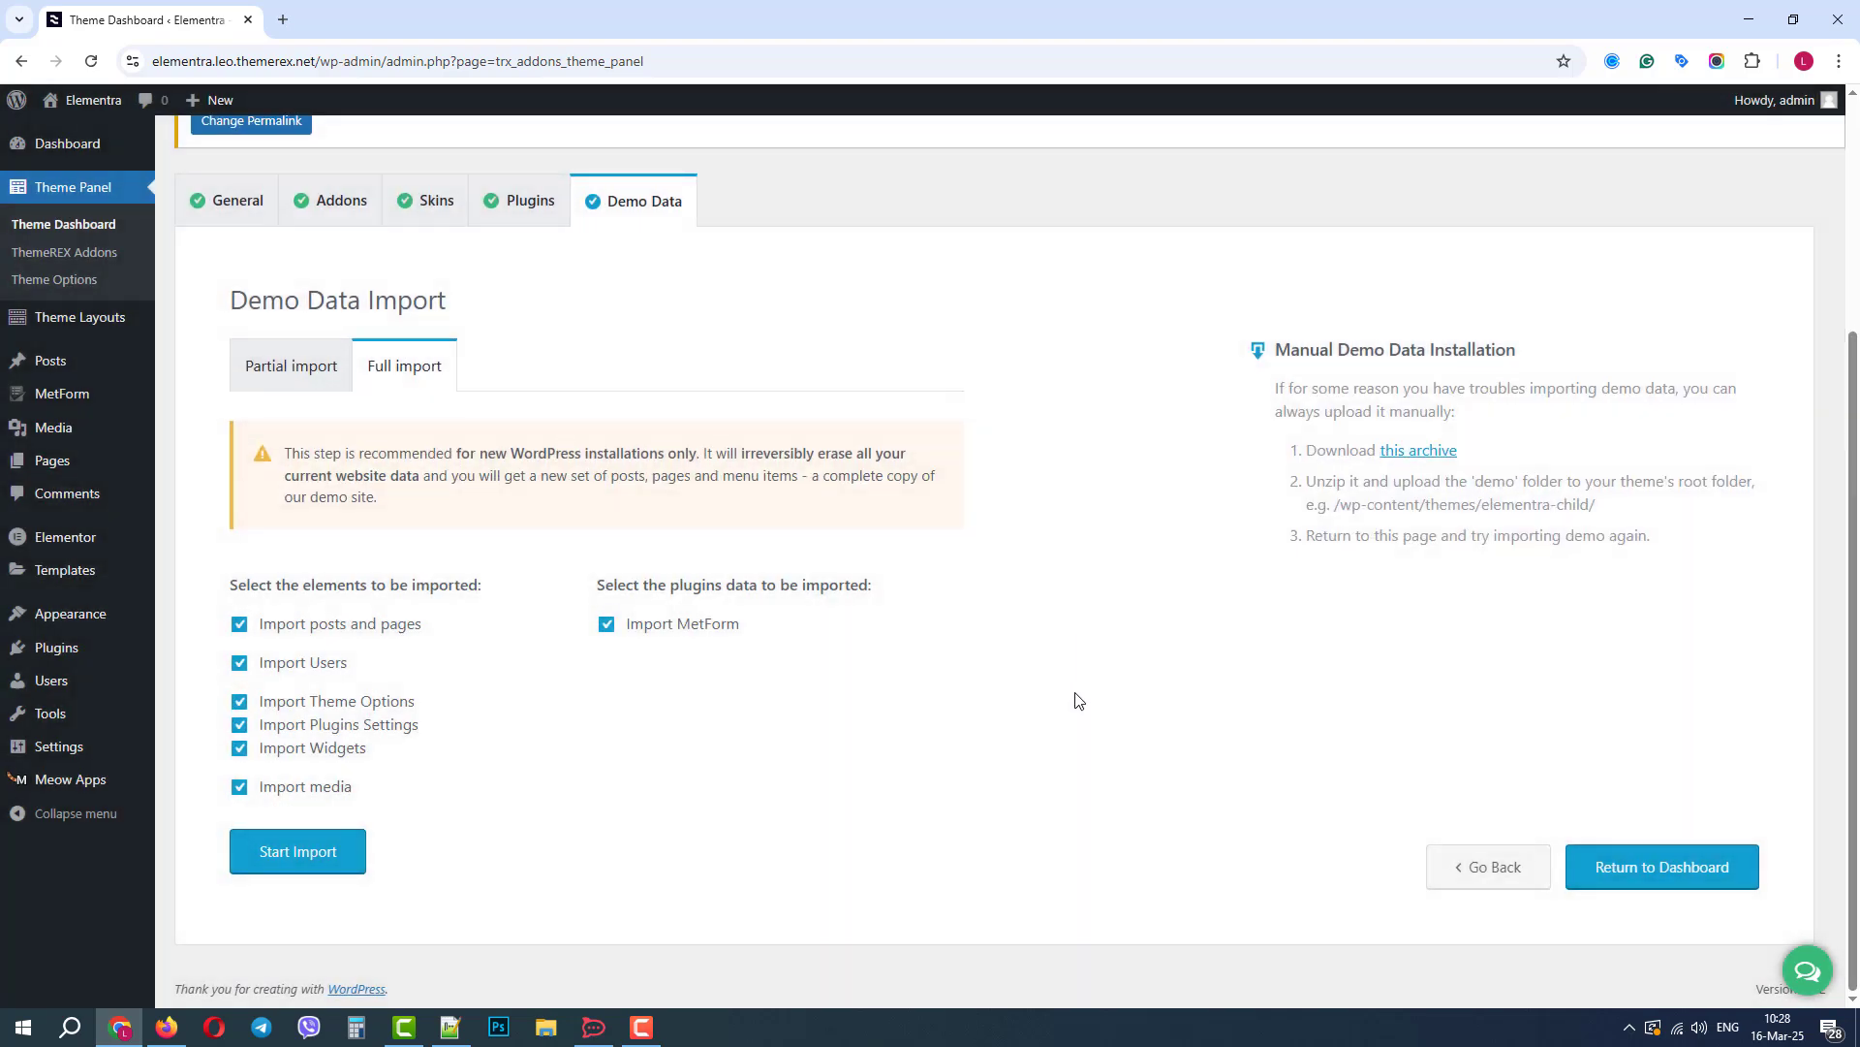
{"action": "left_click", "coordinate": [332, 855]}
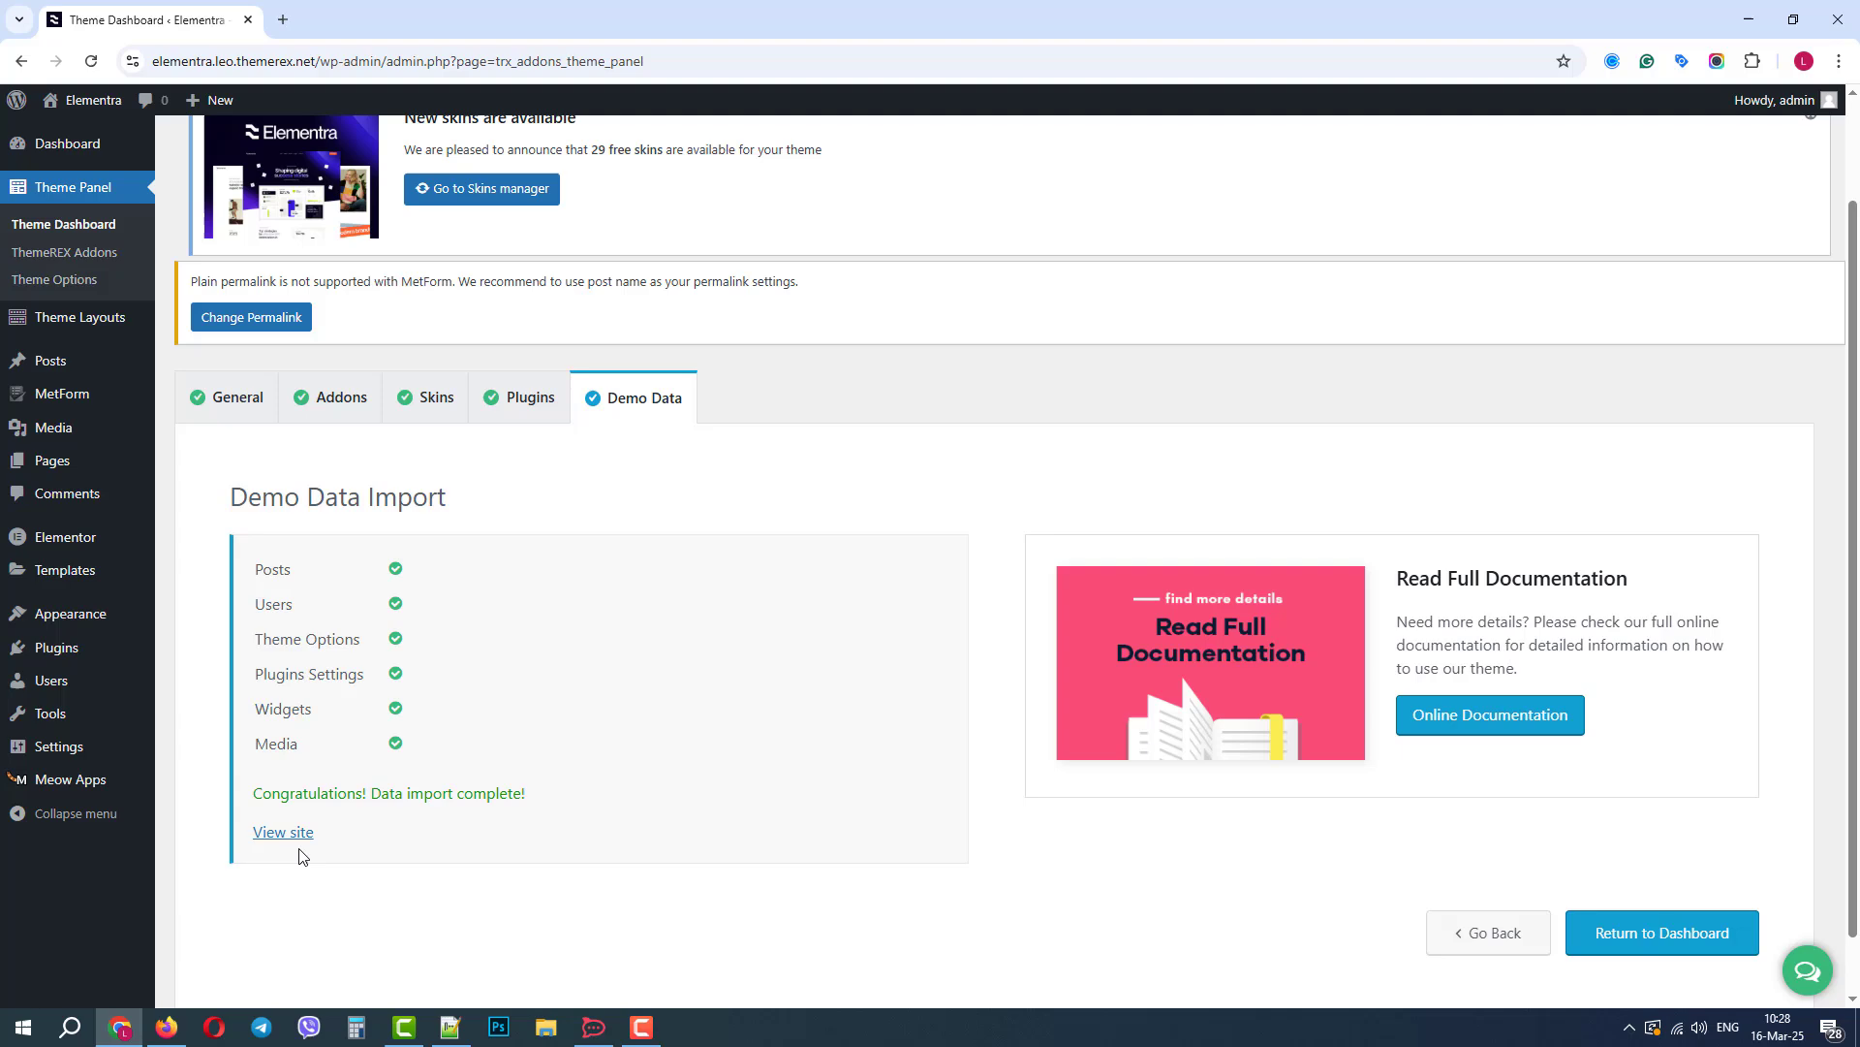
View the imported homepage in a new tab, scroll back to top, and return to the Theme Dashboard tab.
{"action": "left_click", "coordinate": [282, 836]}
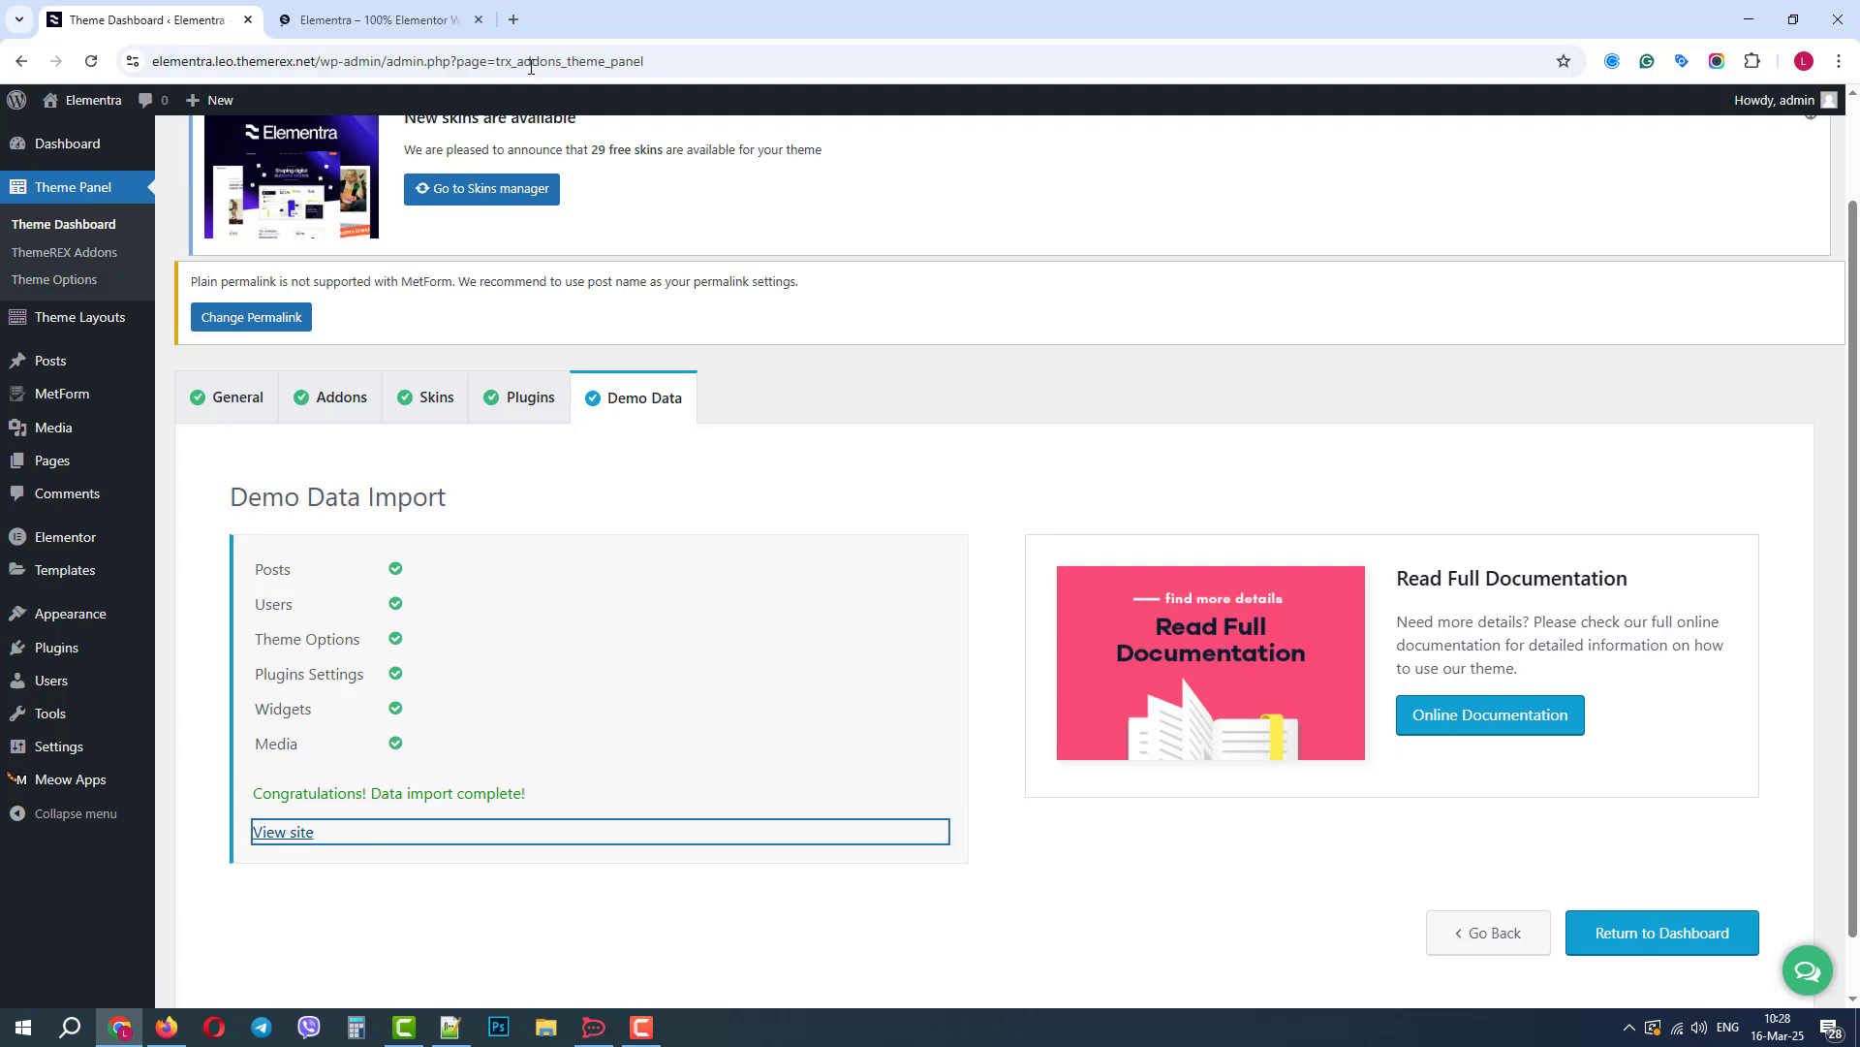
{"action": "left_click", "coordinate": [414, 20]}
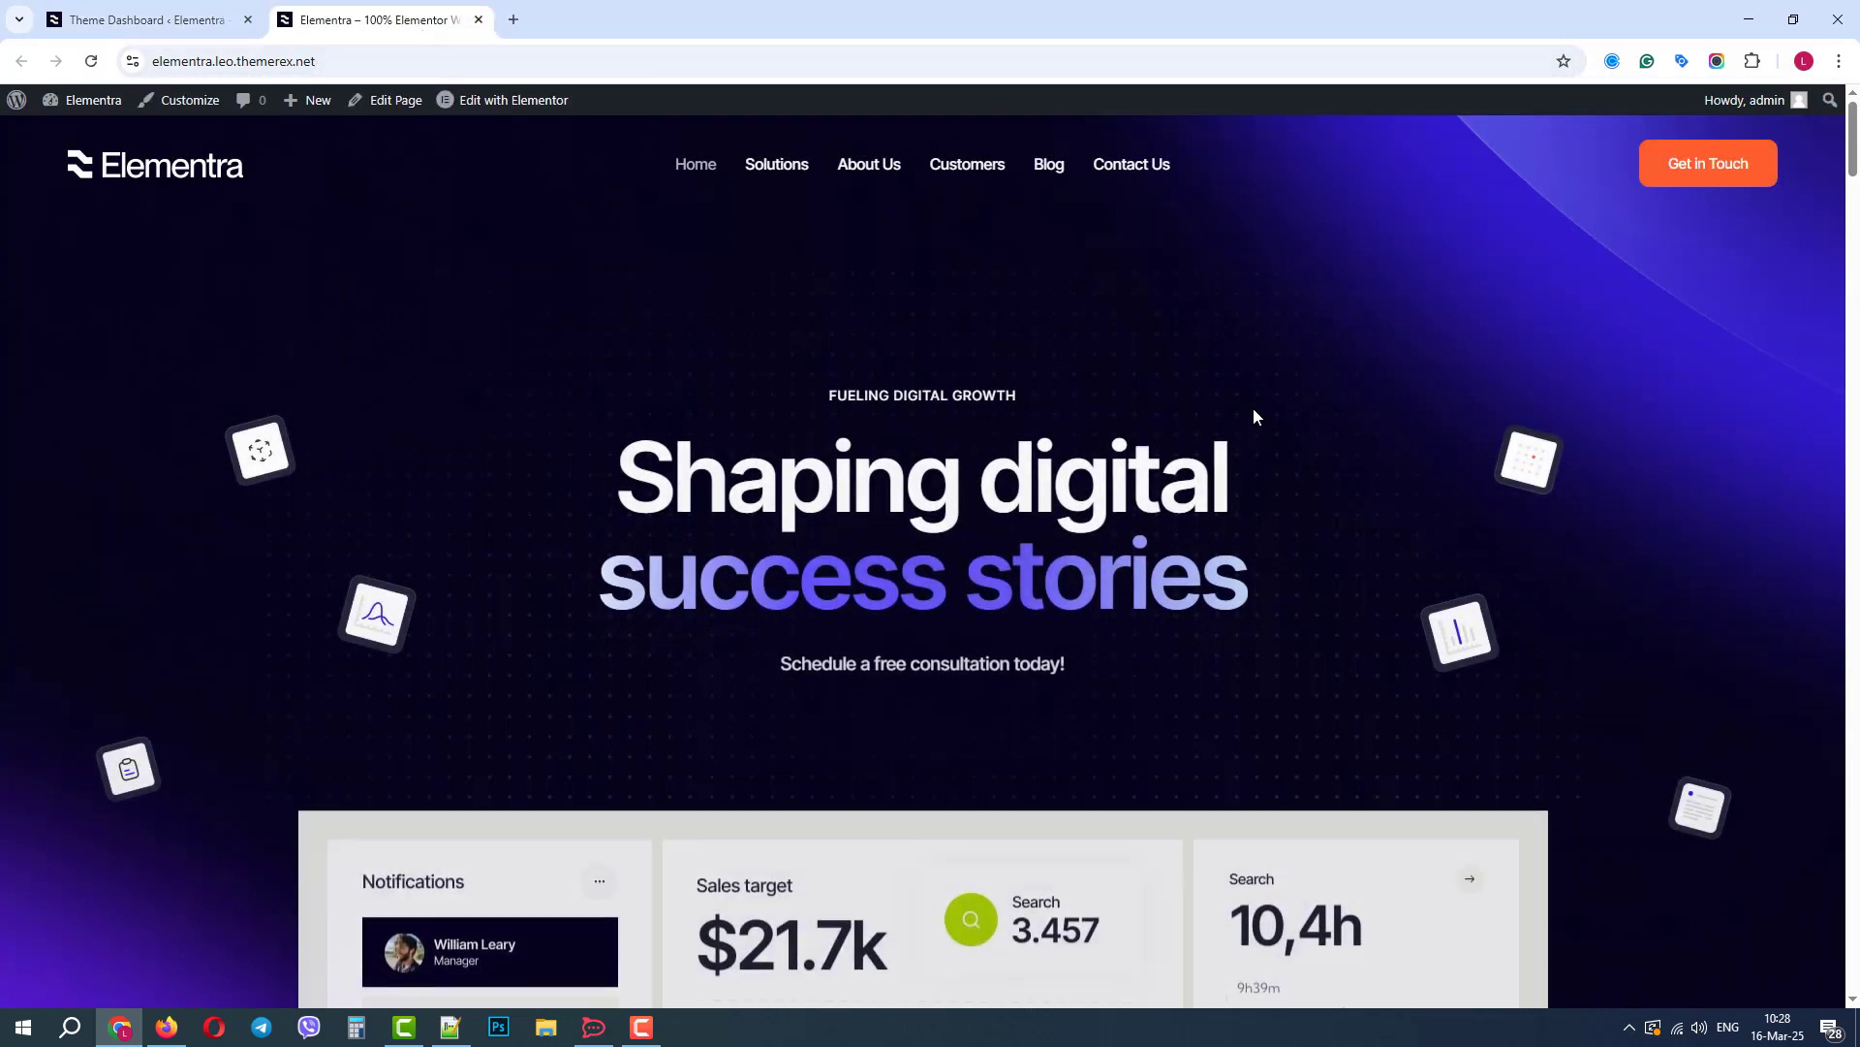
{"action": "left_click_drag", "start_coordinate": [1854, 172], "coordinate": [1856, 713]}
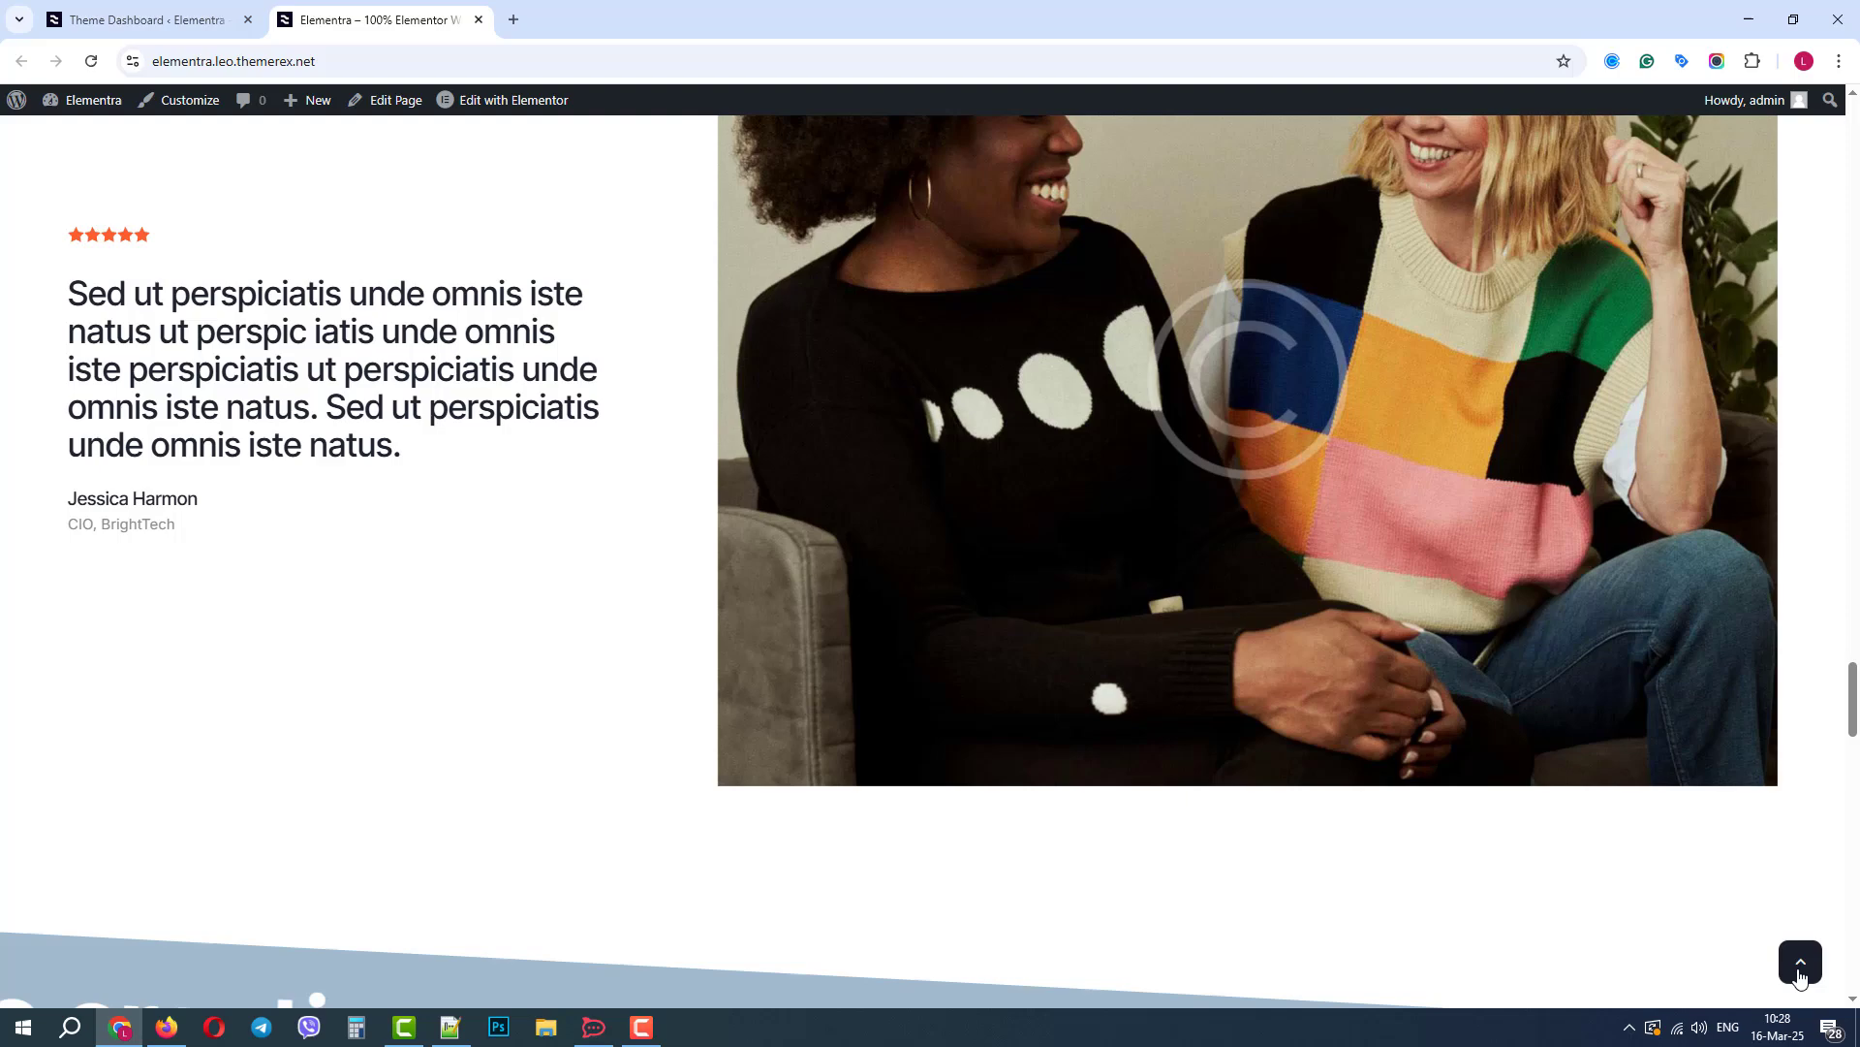
{"action": "left_click", "coordinate": [1799, 966]}
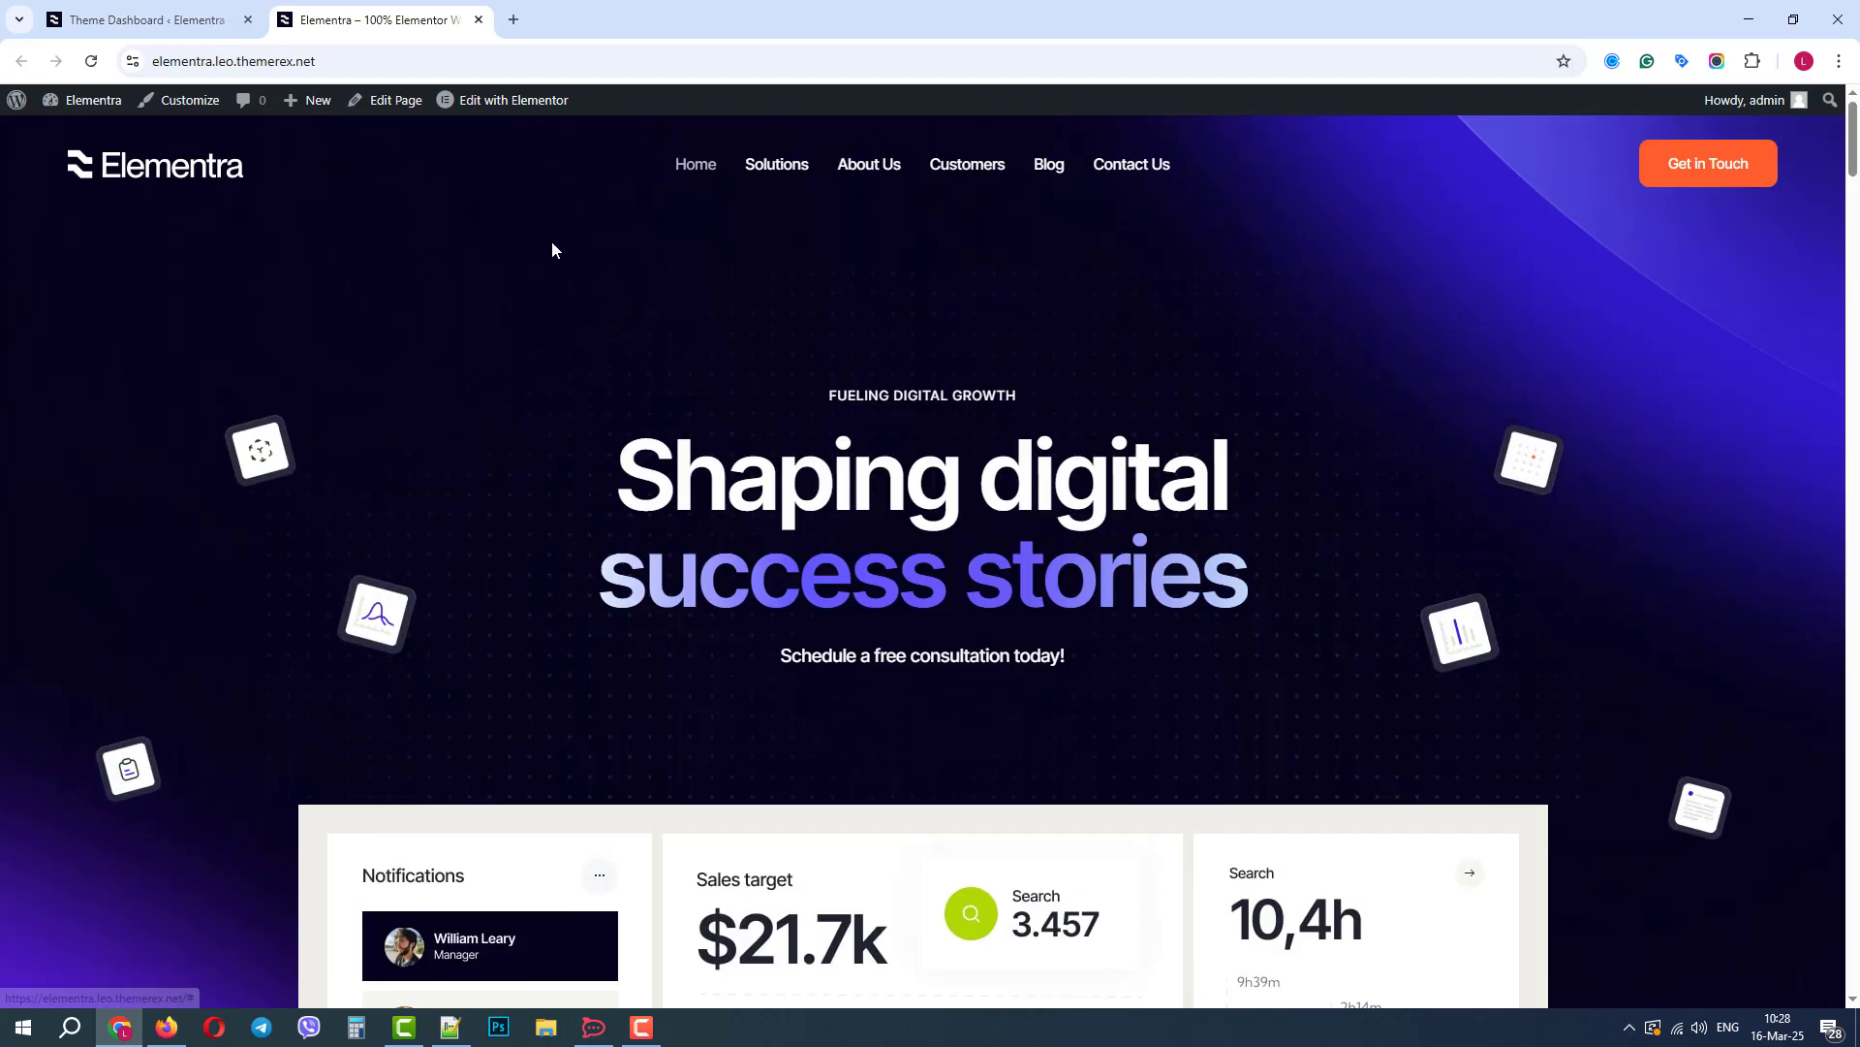
{"action": "left_click", "coordinate": [192, 20]}
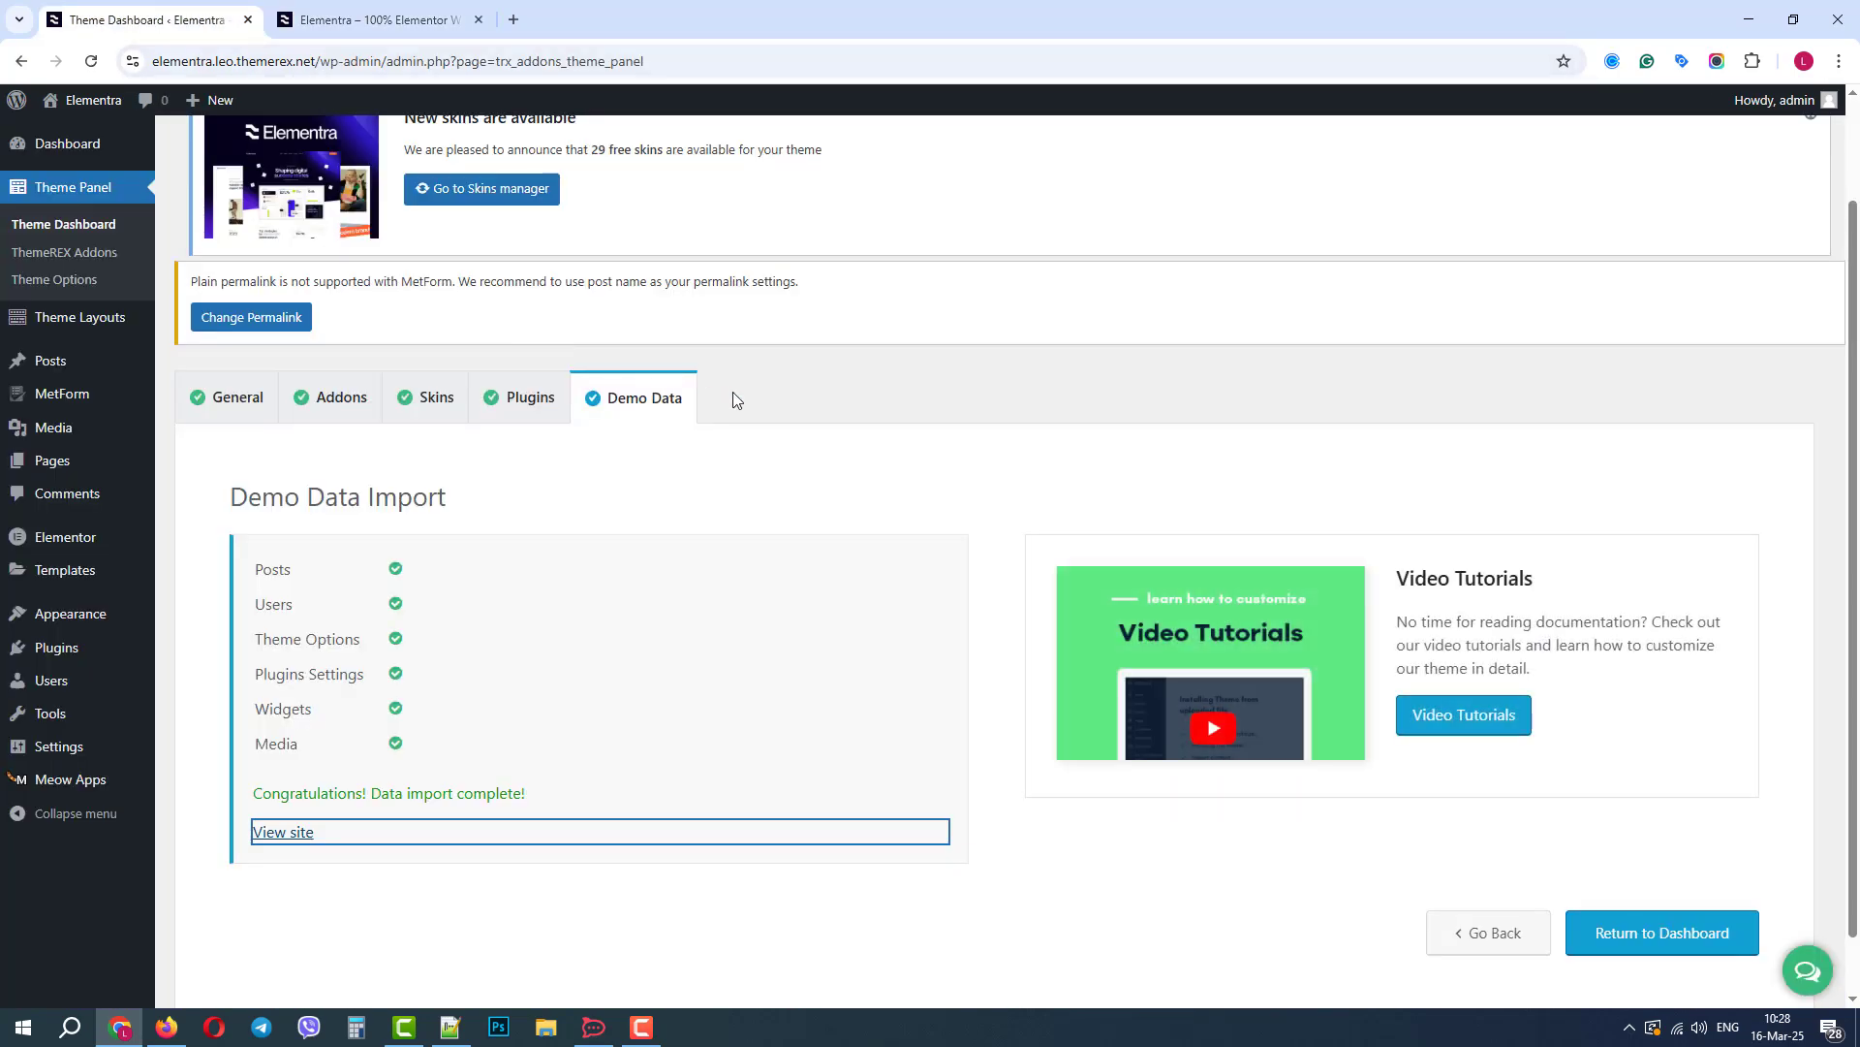
From the theme dashboard's Skins list, download the Child Center skin and confirm.
{"action": "left_click", "coordinate": [1664, 938]}
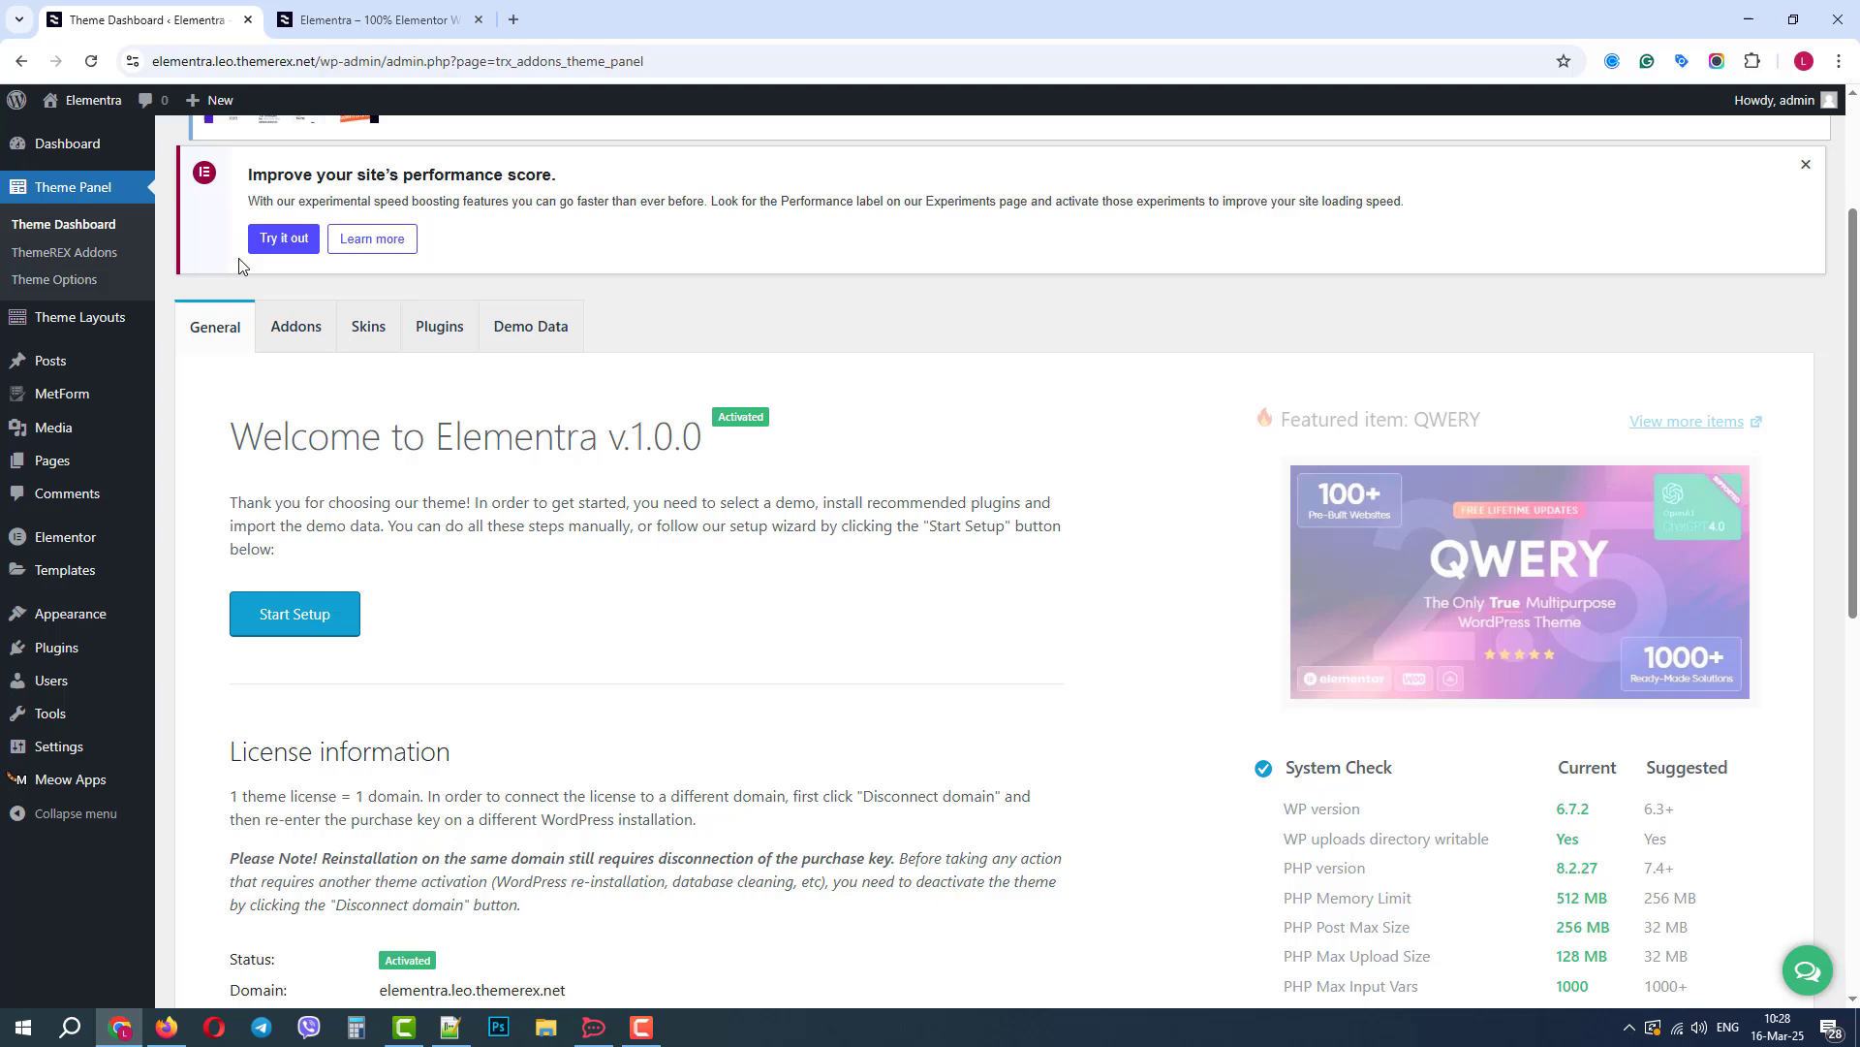
{"action": "left_click", "coordinate": [364, 158]}
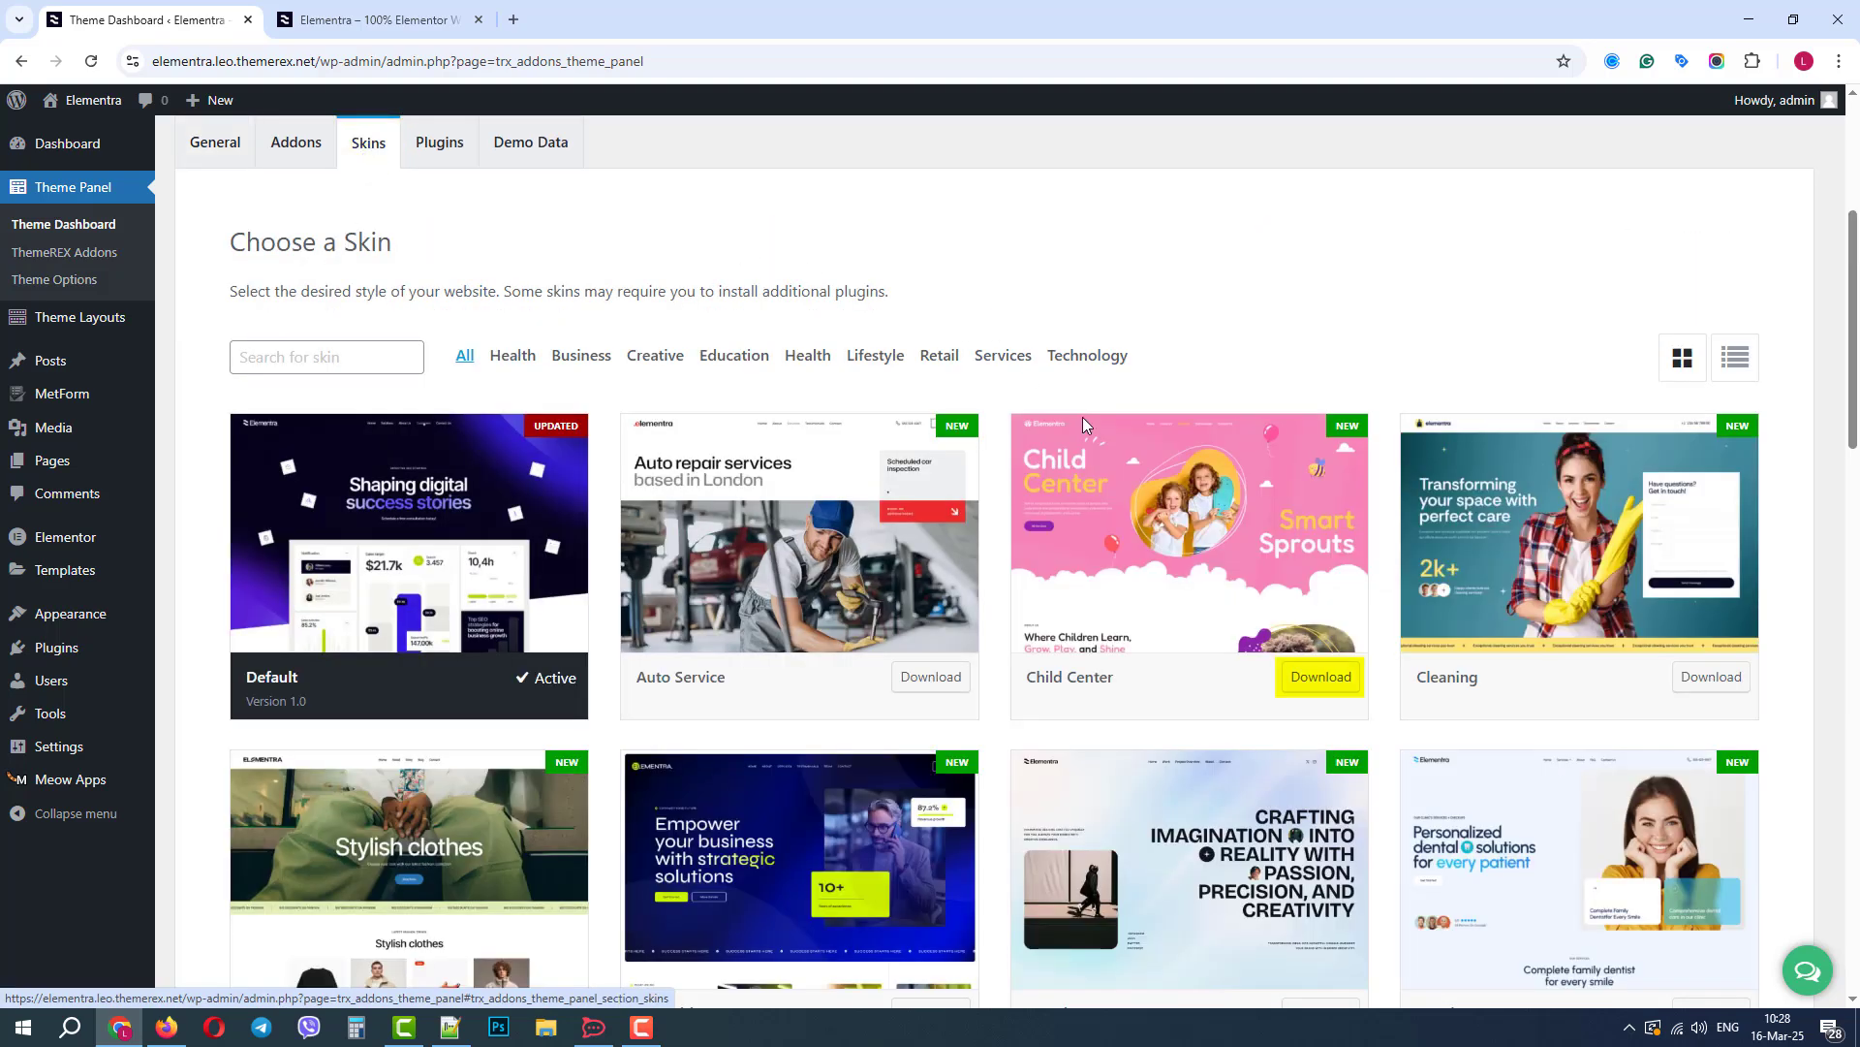
{"action": "left_click", "coordinate": [1320, 678]}
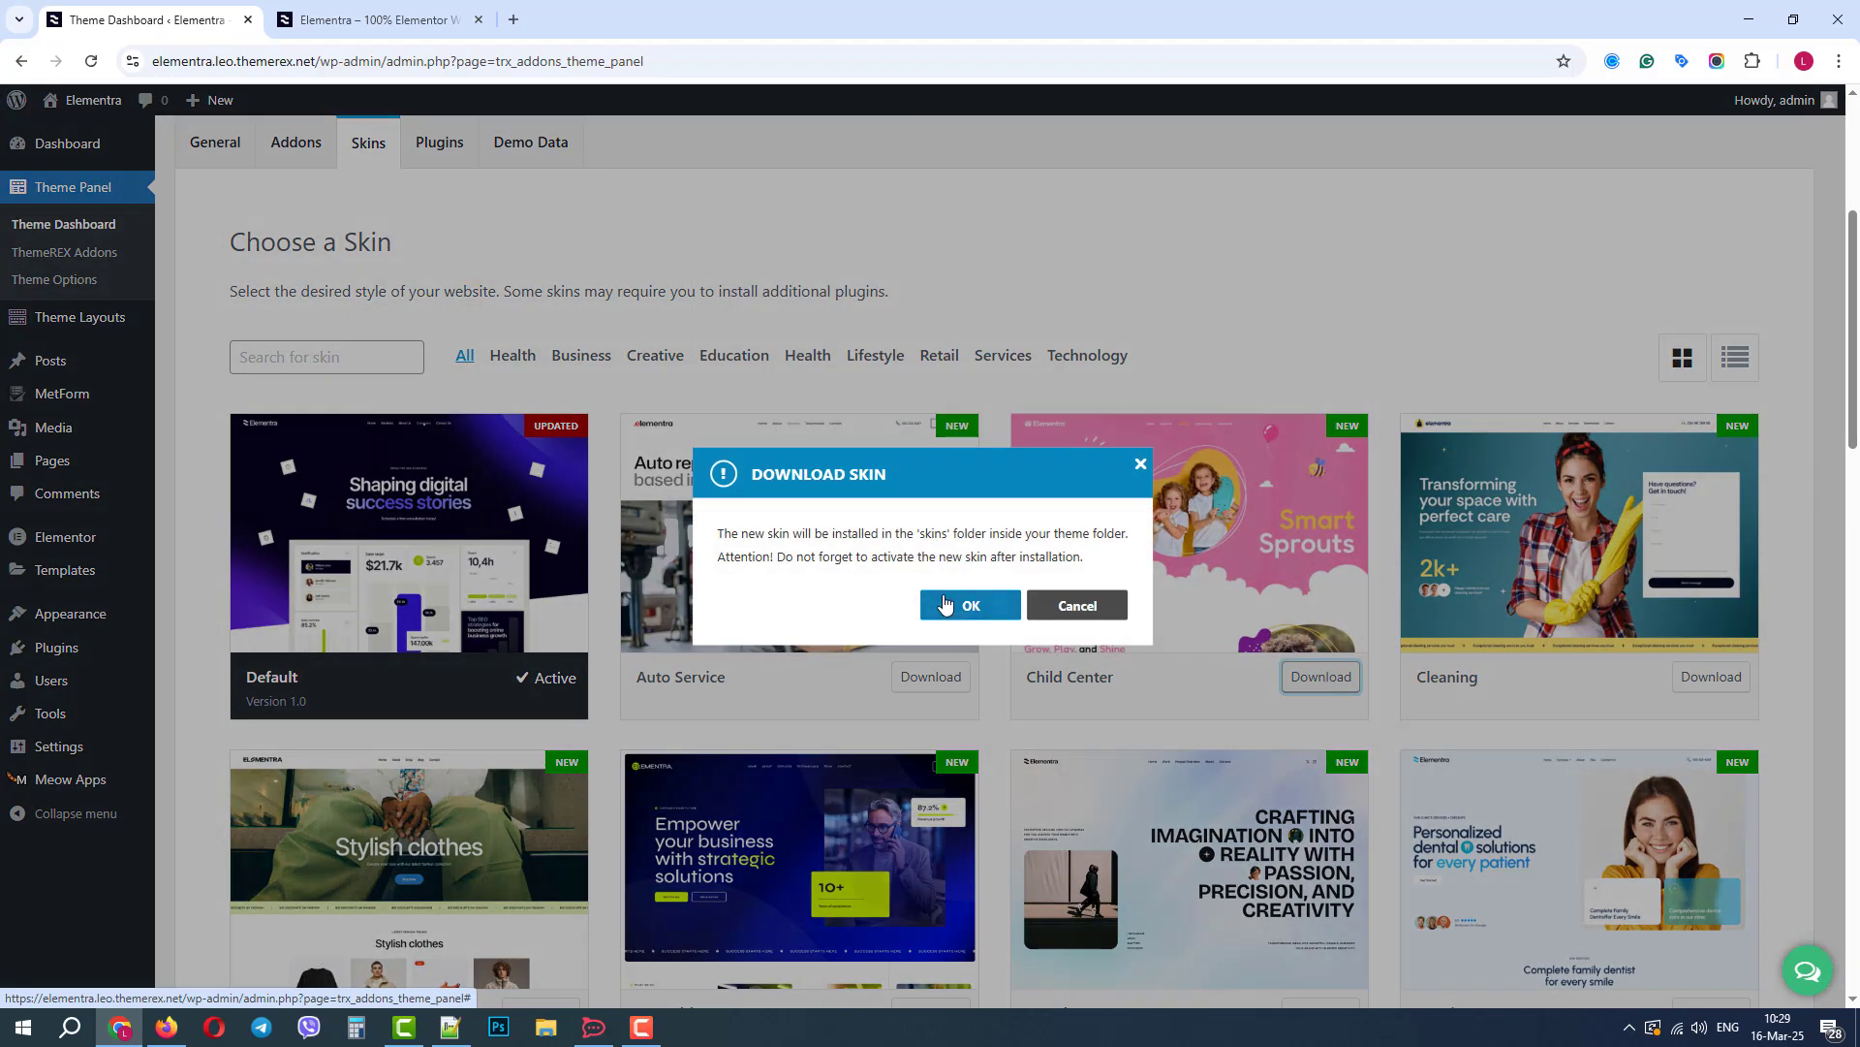
{"action": "left_click", "coordinate": [946, 605]}
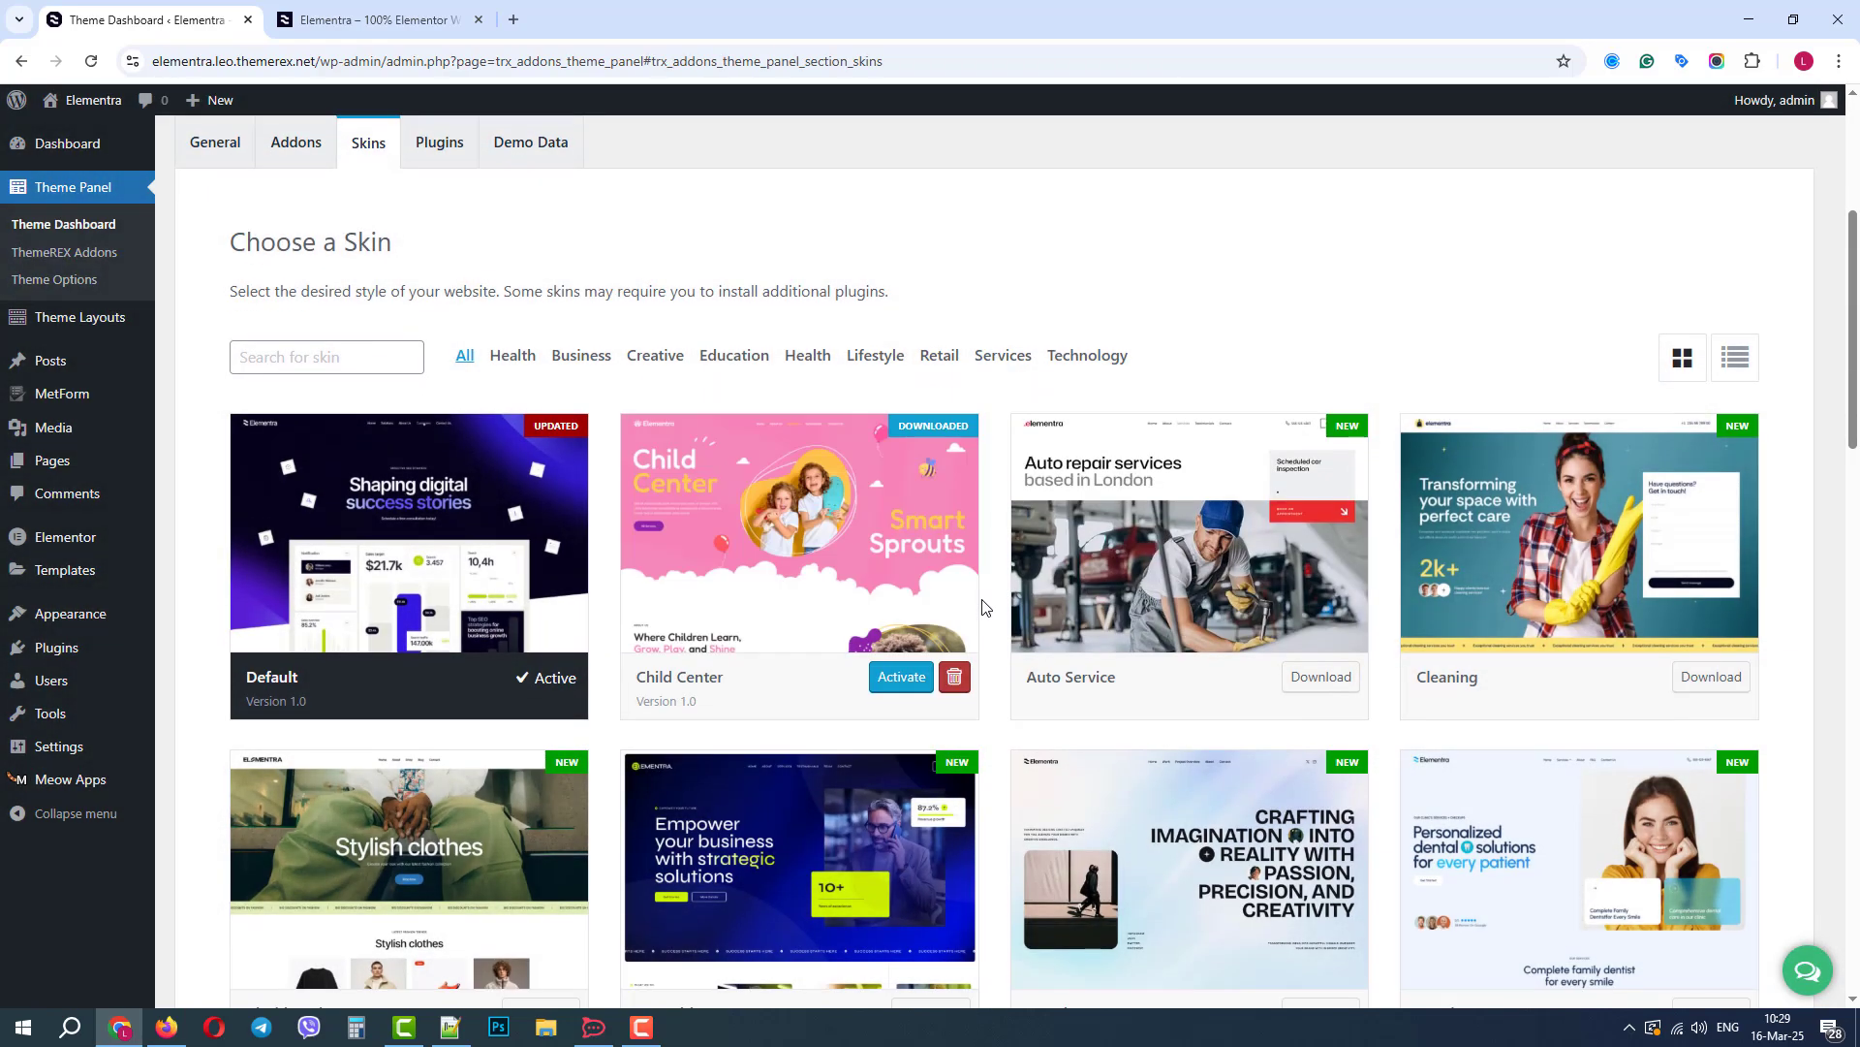
Activate the Child Center skin and confirm the switch.
{"action": "left_click", "coordinate": [901, 676]}
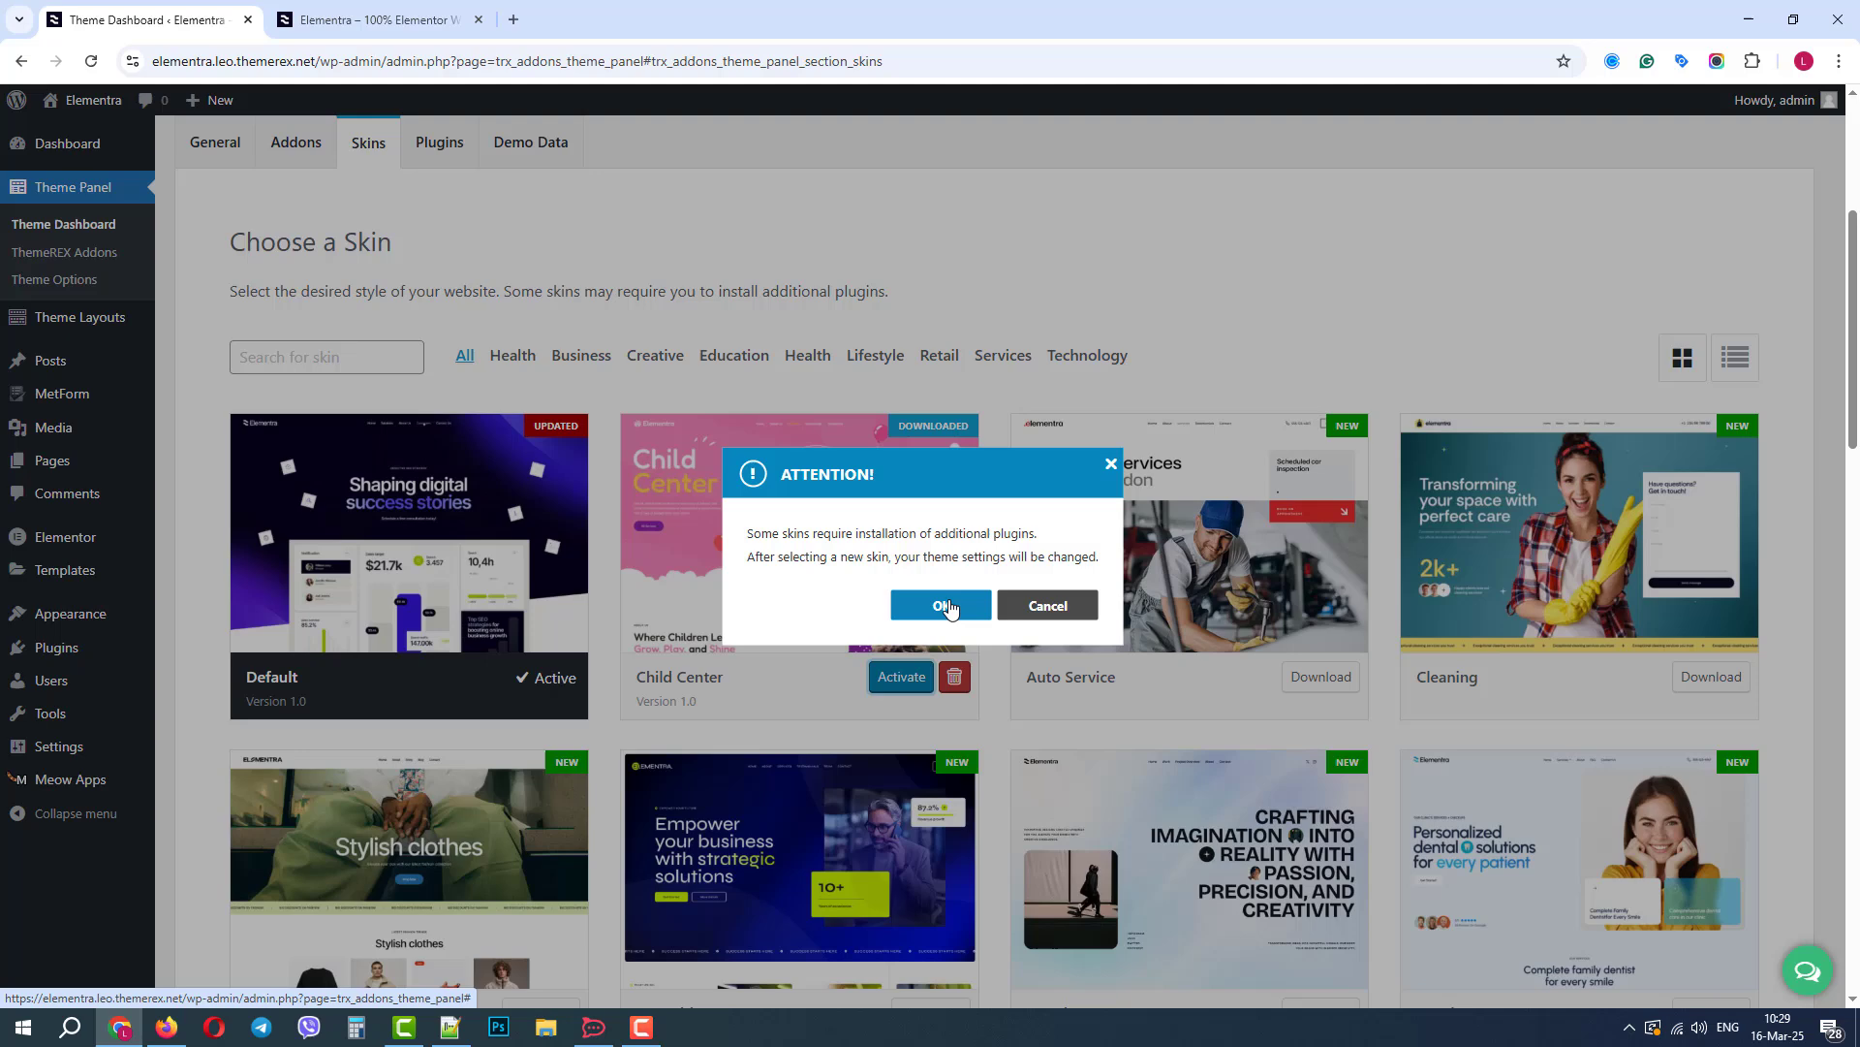
{"action": "left_click", "coordinate": [942, 607]}
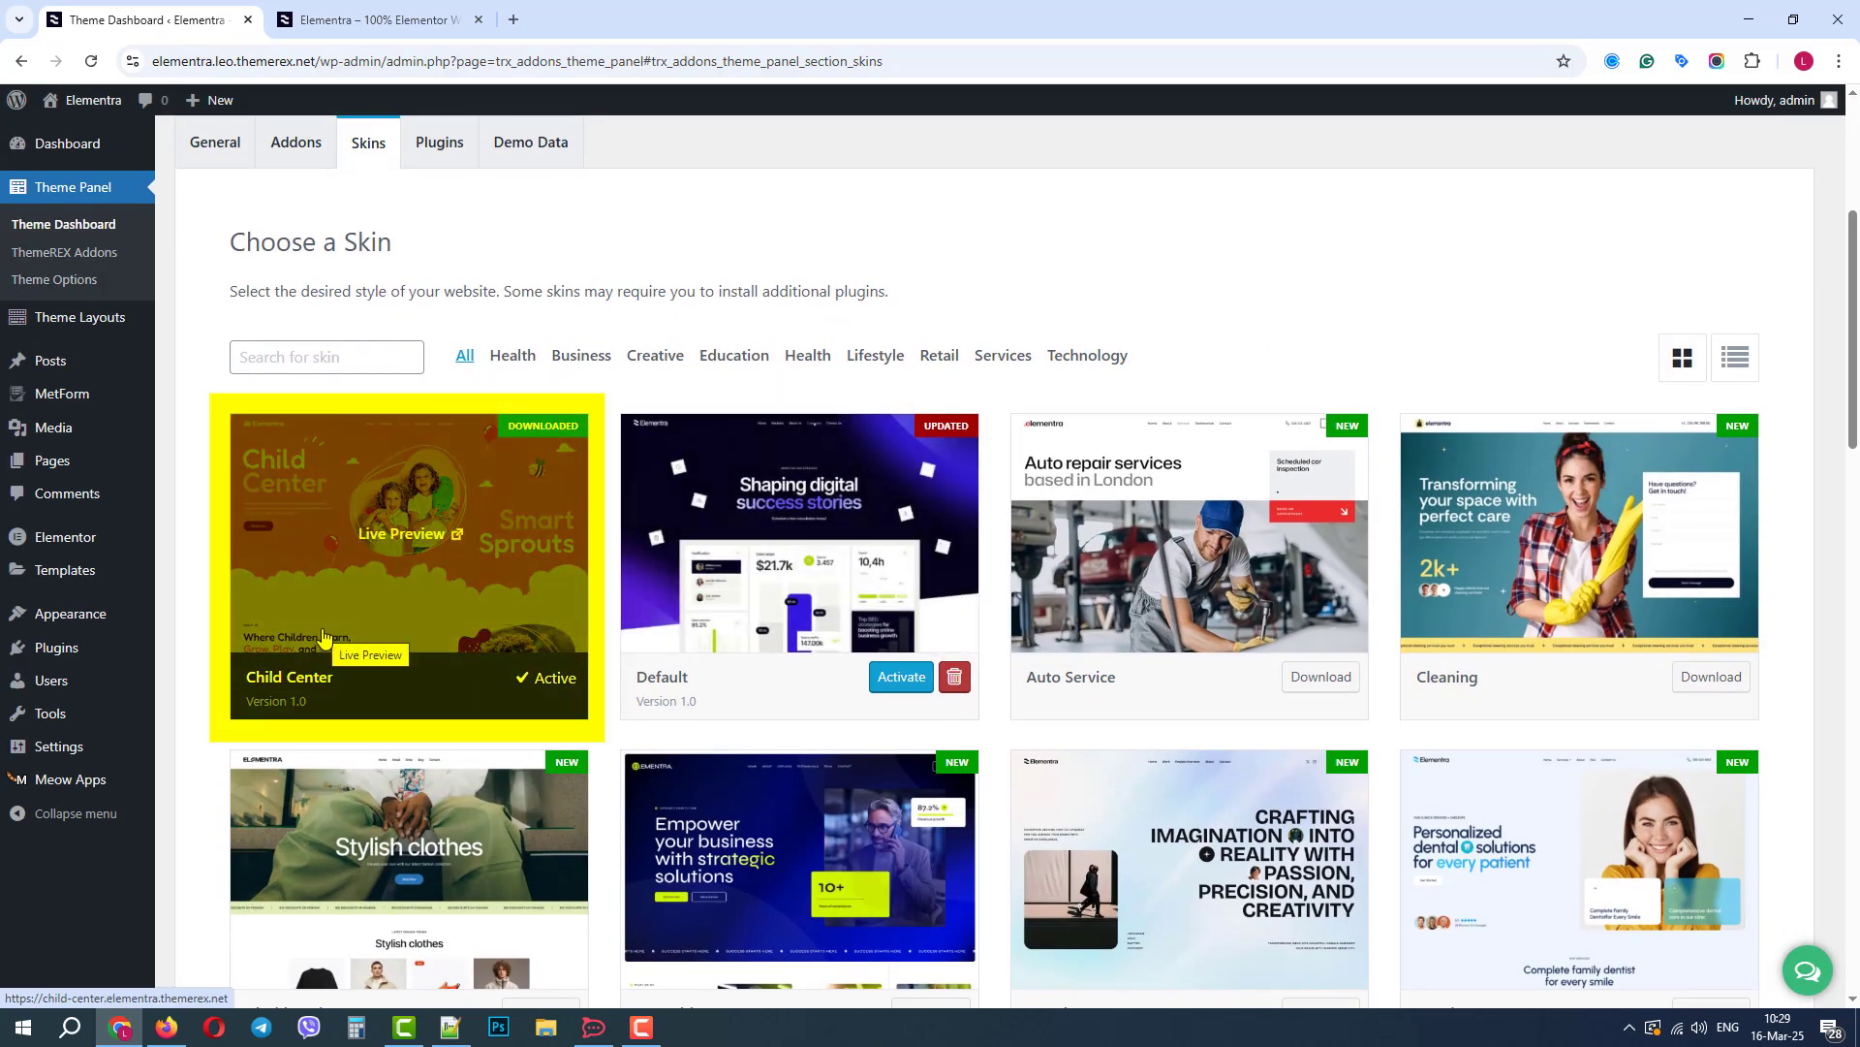
Reload the site homepage to see the Child Center skin's restyling.
{"action": "left_click", "coordinate": [364, 29]}
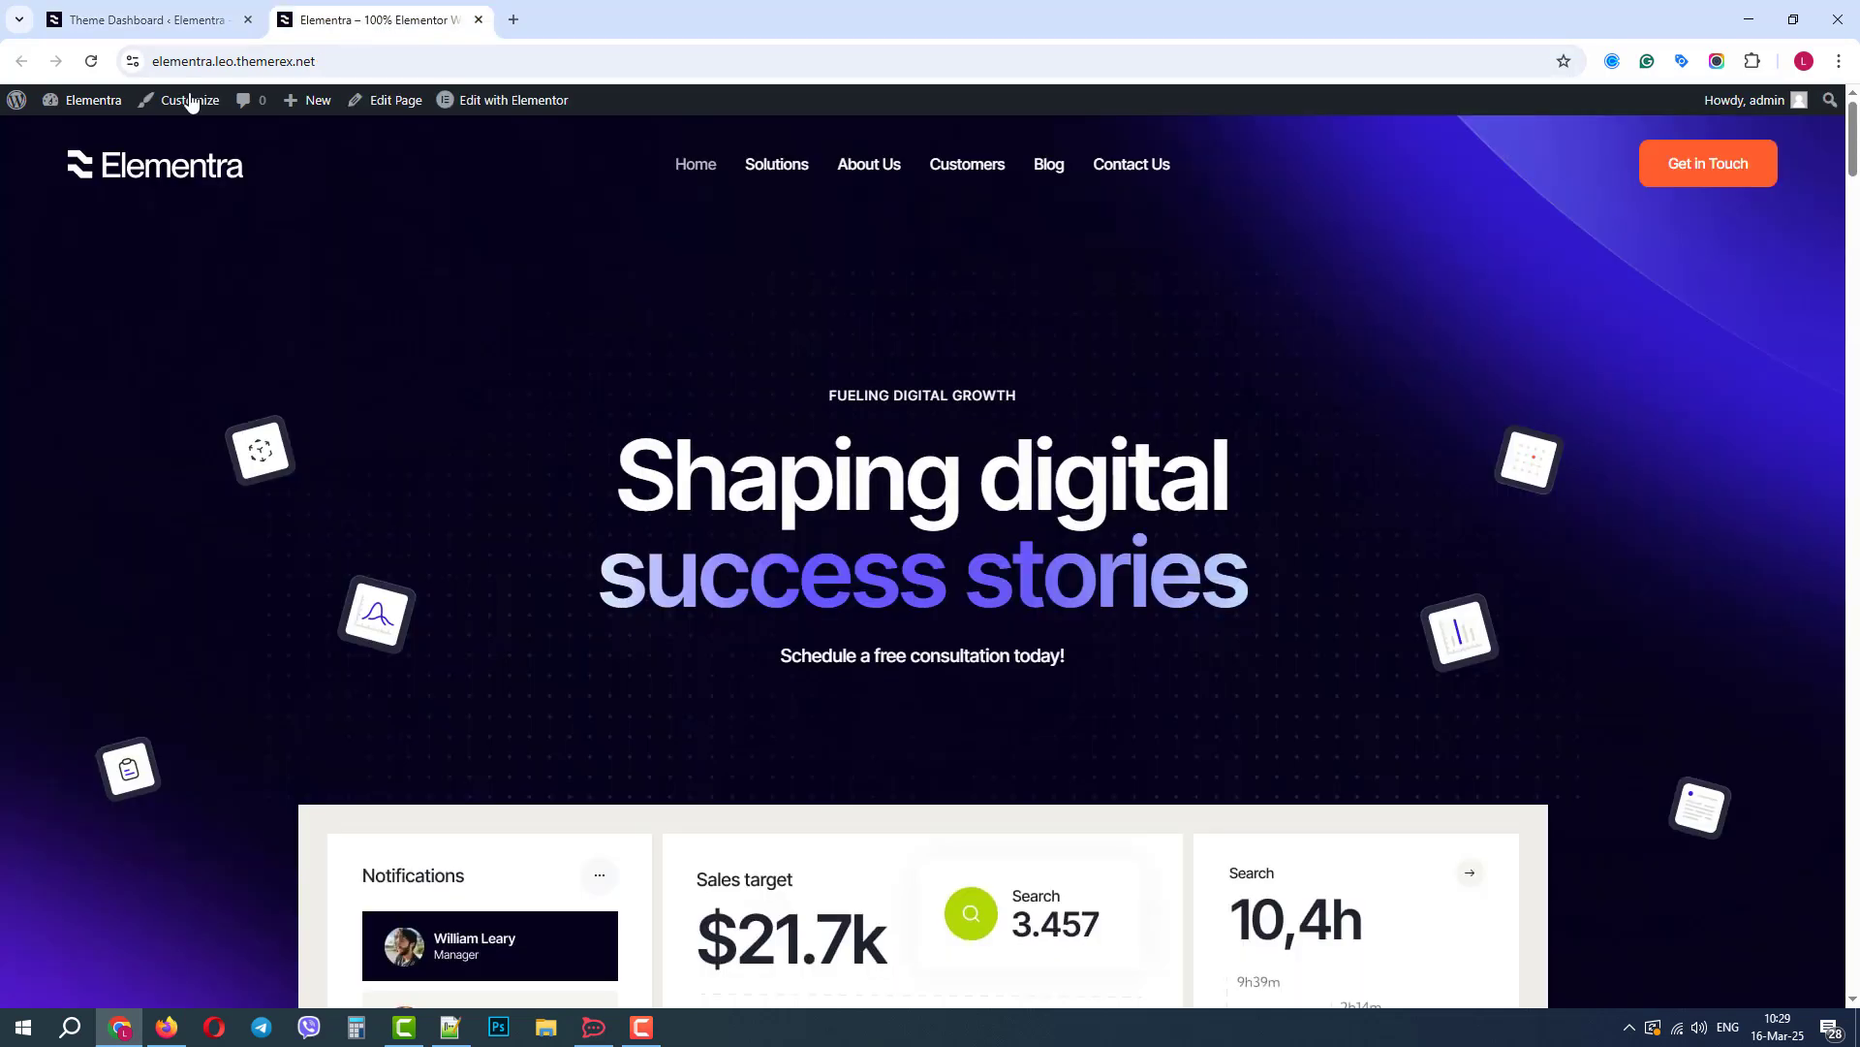
{"action": "left_click", "coordinate": [89, 64]}
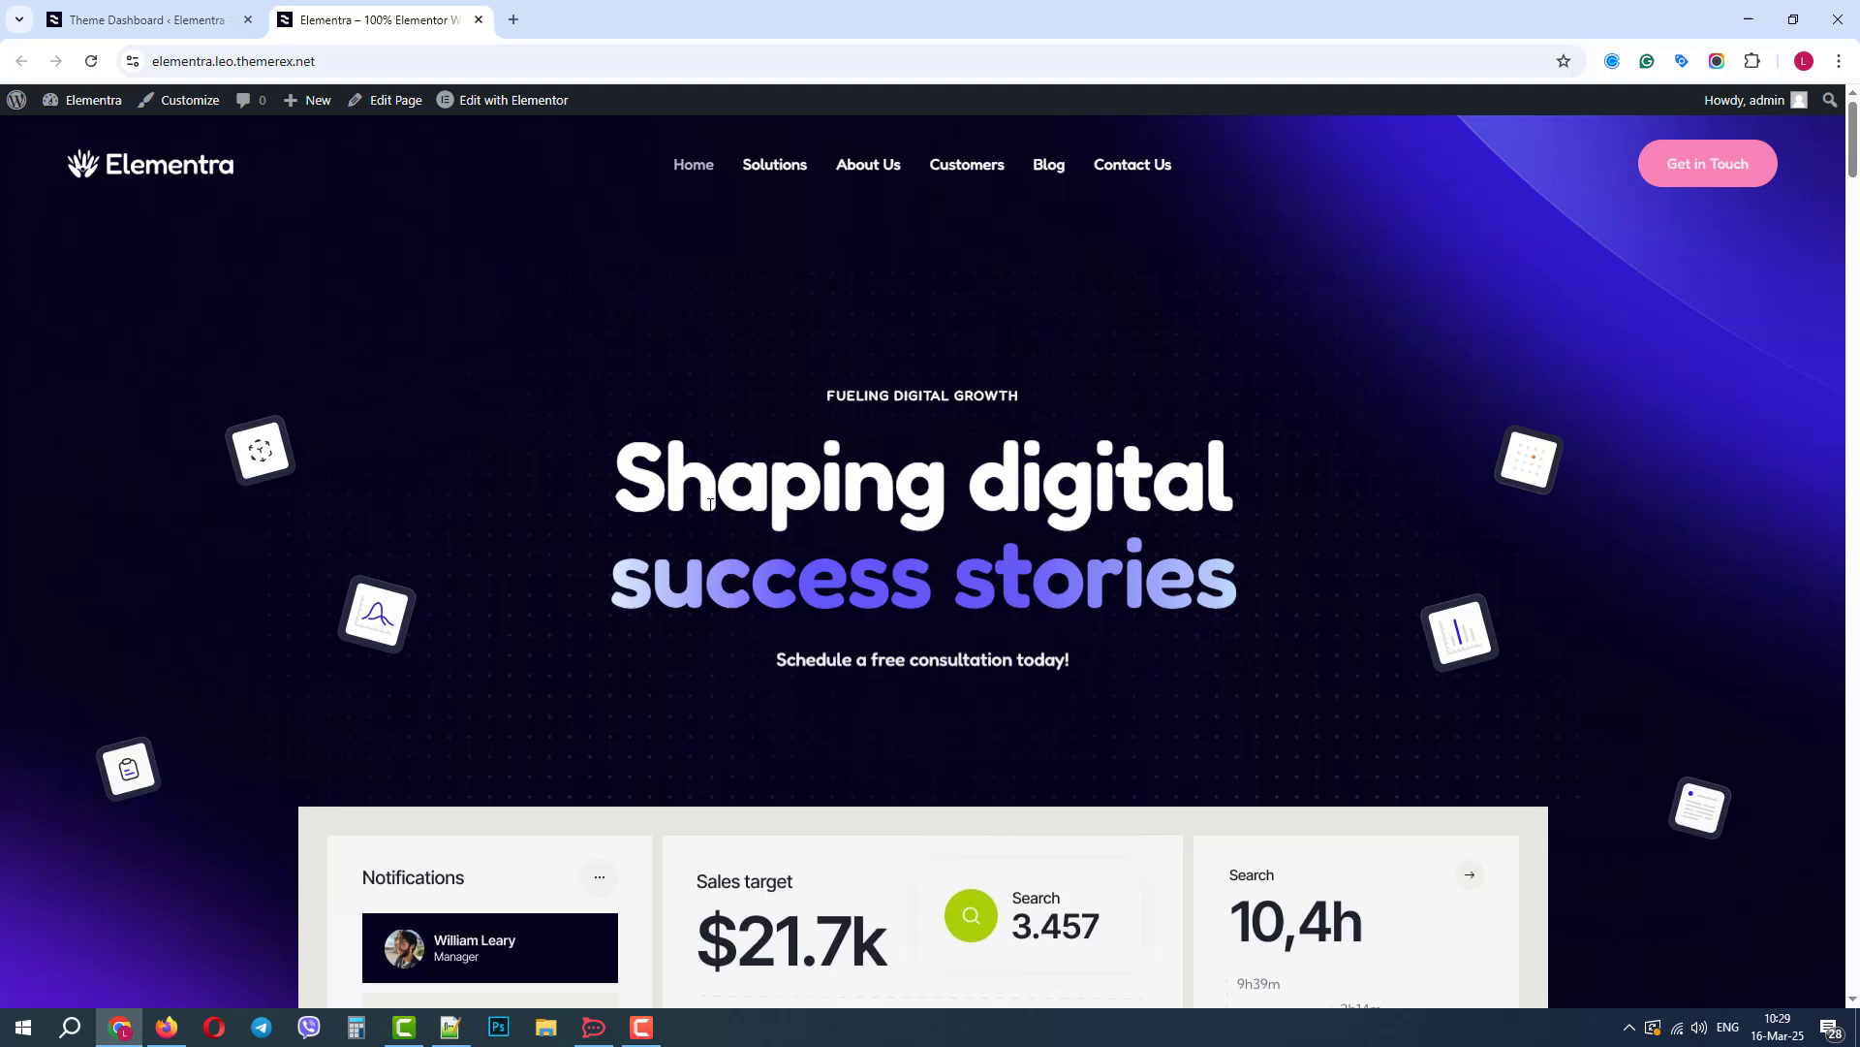
{"action": "mouse_move", "coordinate": [1854, 157]}
{"action": "left_mouse_down"}
{"action": "mouse_move", "coordinate": [1855, 503]}
{"action": "mouse_move", "coordinate": [1855, 160]}
{"action": "left_mouse_up"}
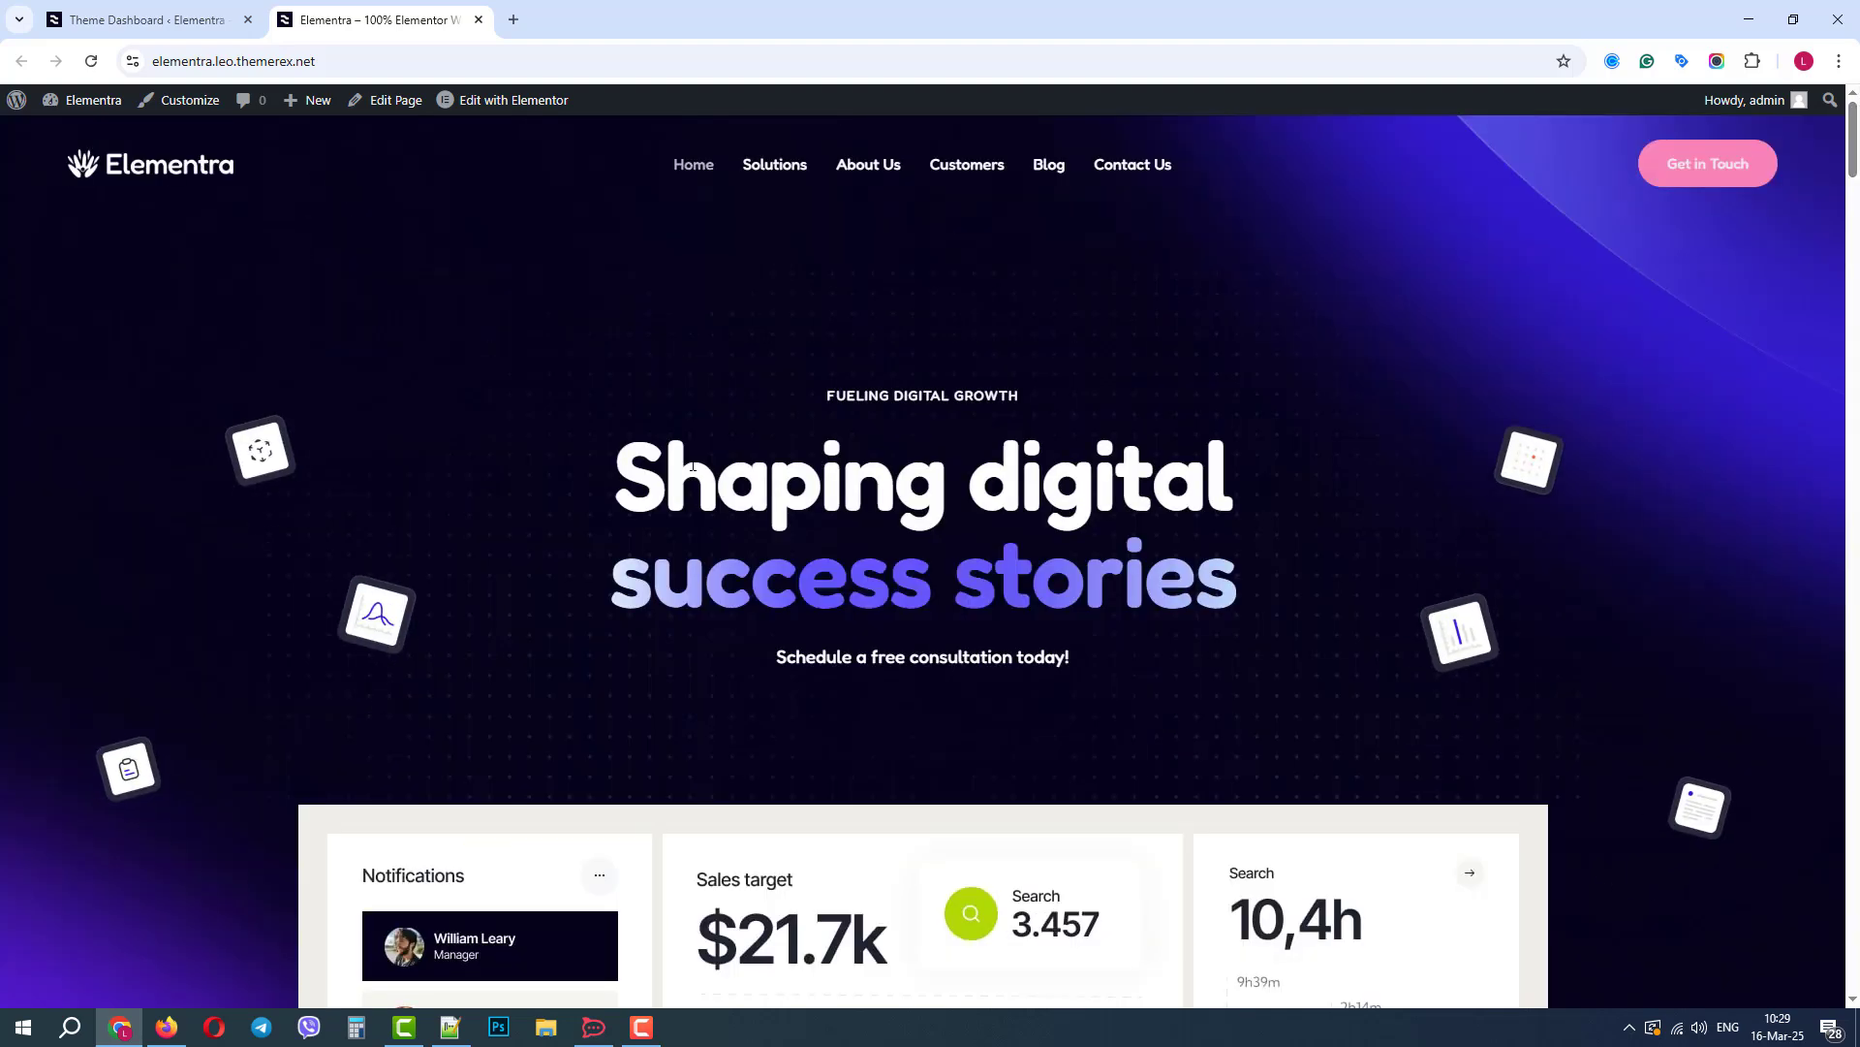
Run a Full demo data import for the Child Center skin, accepting erasure of old data.
{"action": "left_click", "coordinate": [93, 12]}
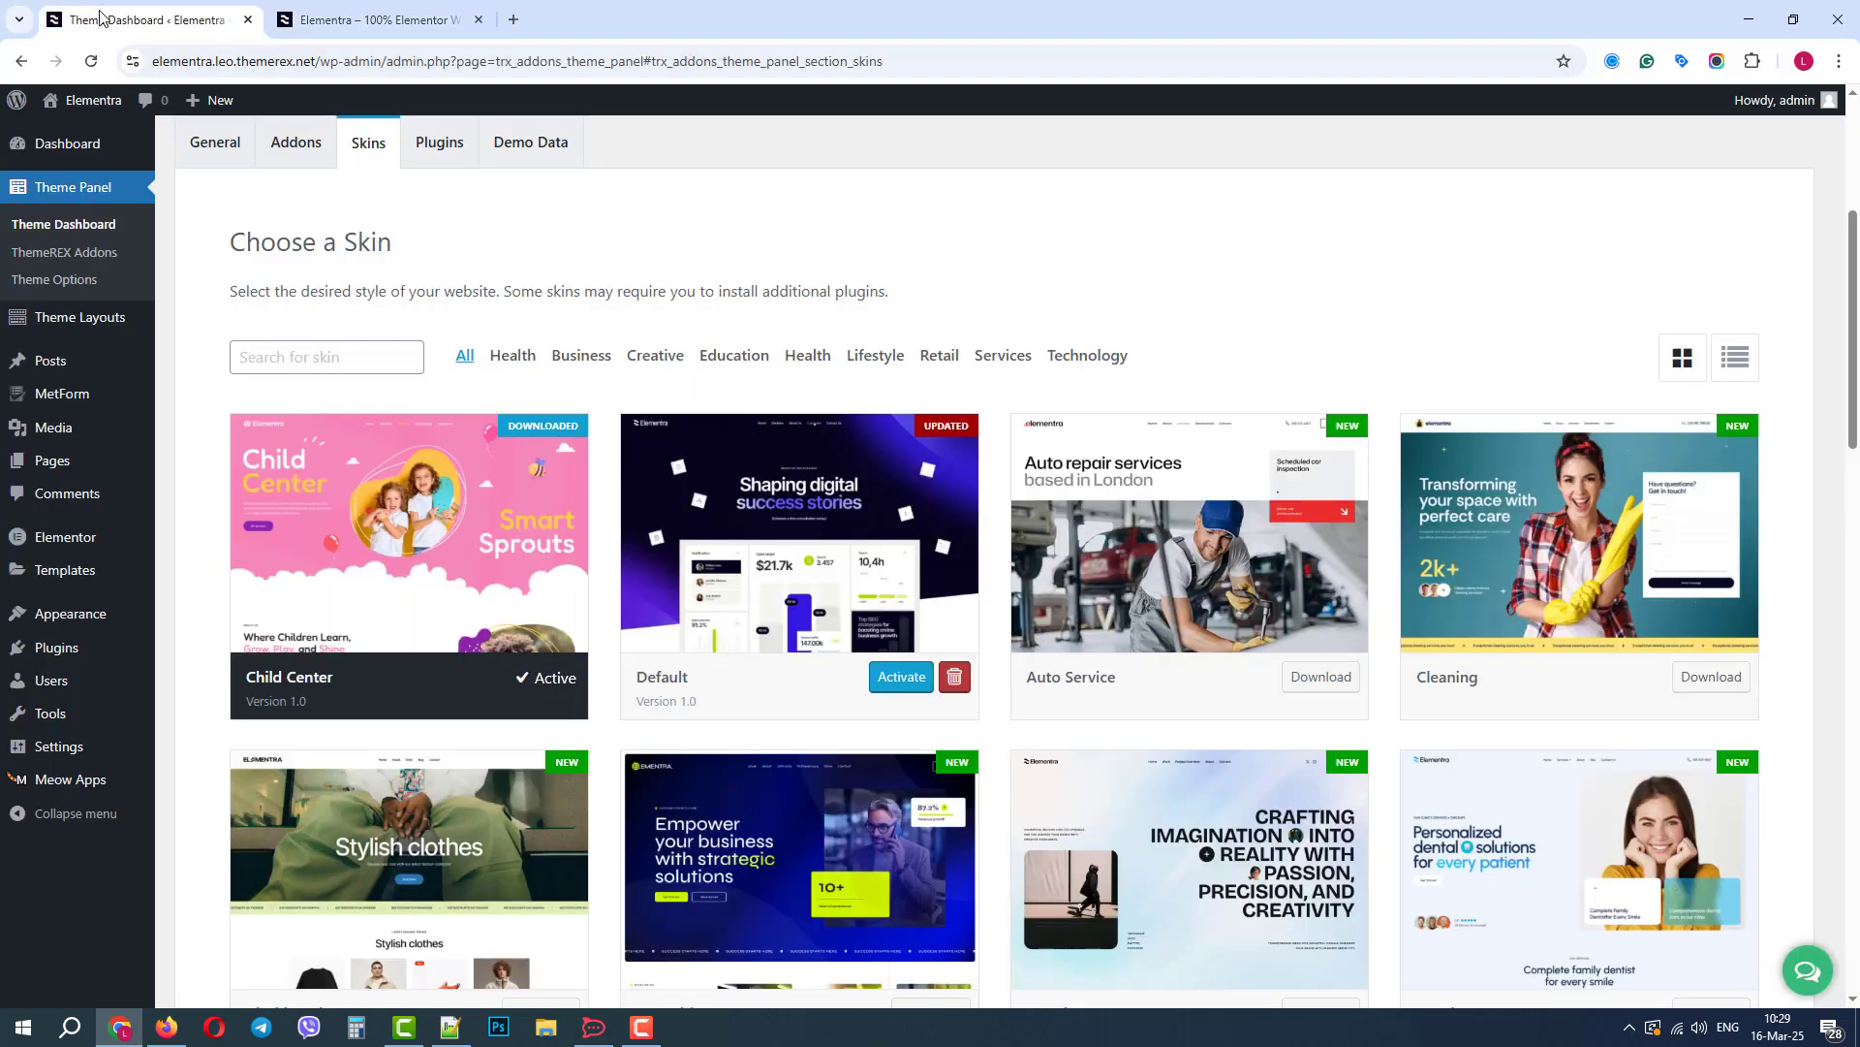
{"action": "left_click", "coordinate": [536, 167]}
{"action": "left_click", "coordinate": [431, 312]}
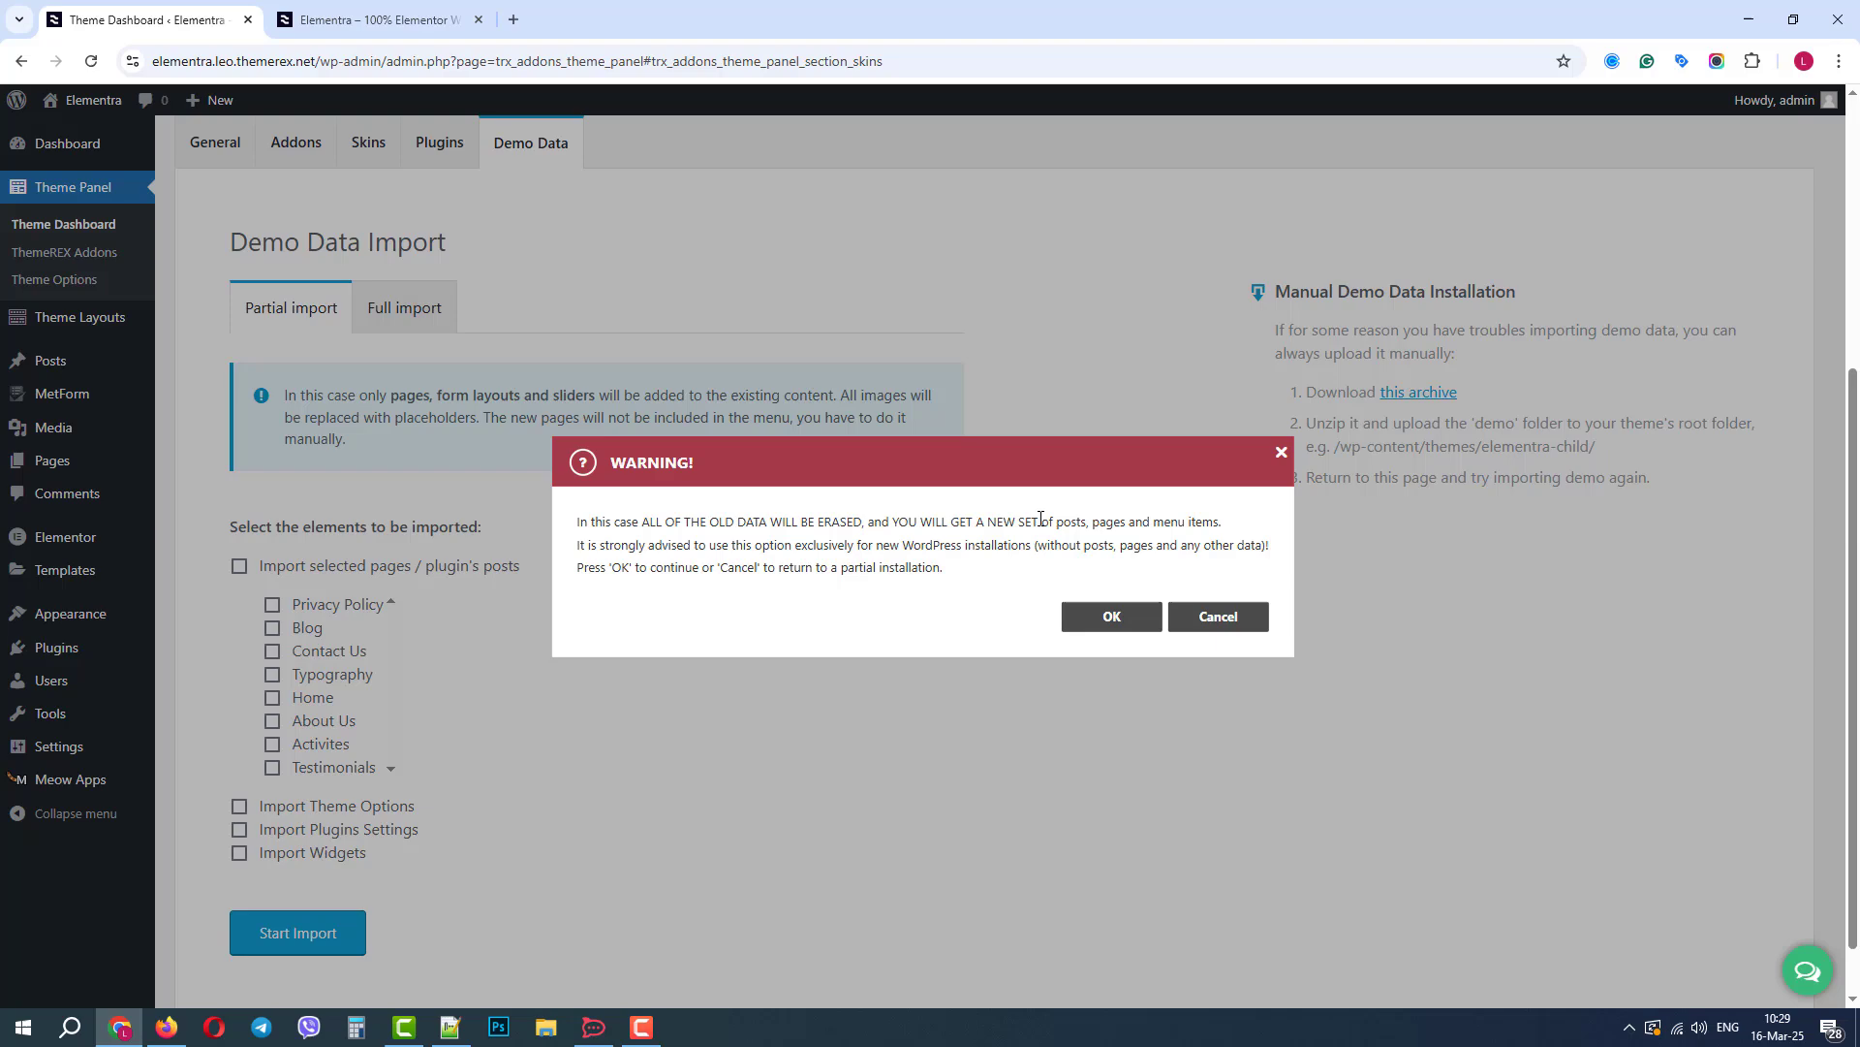
{"action": "left_click", "coordinate": [1114, 622]}
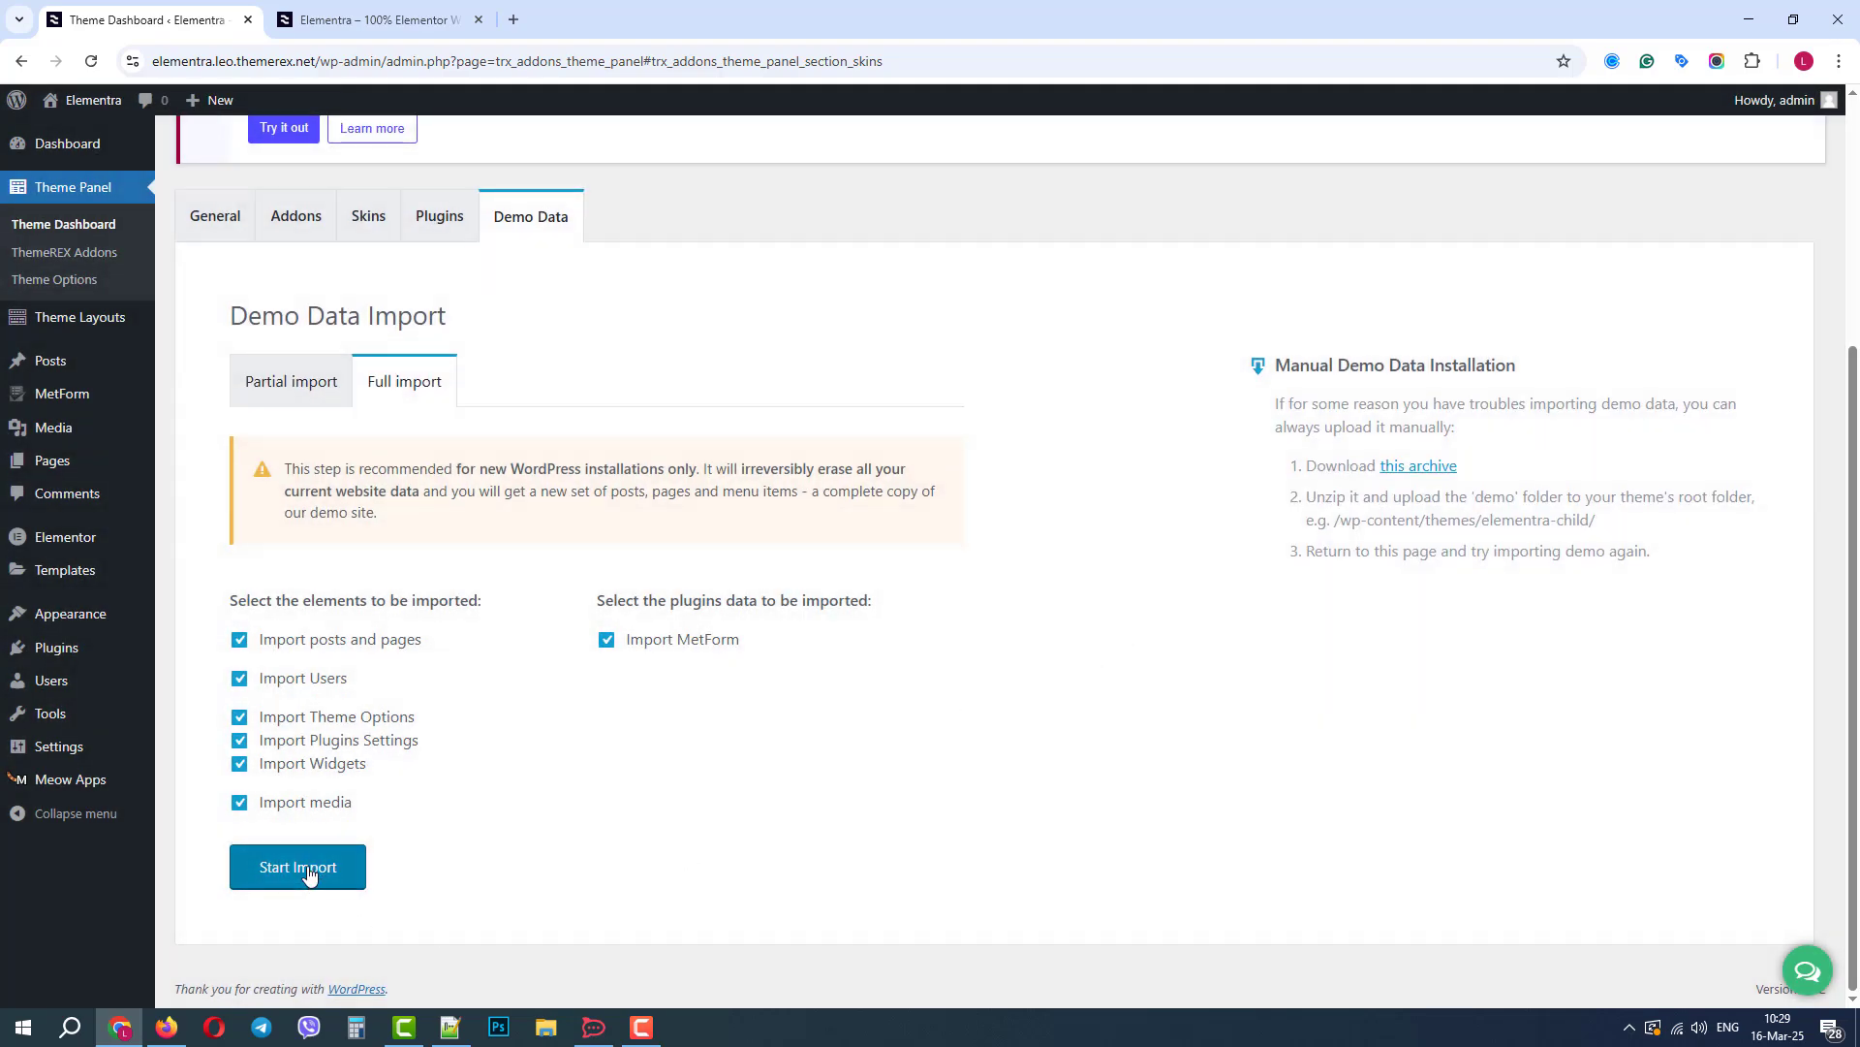
{"action": "left_click", "coordinate": [304, 870]}
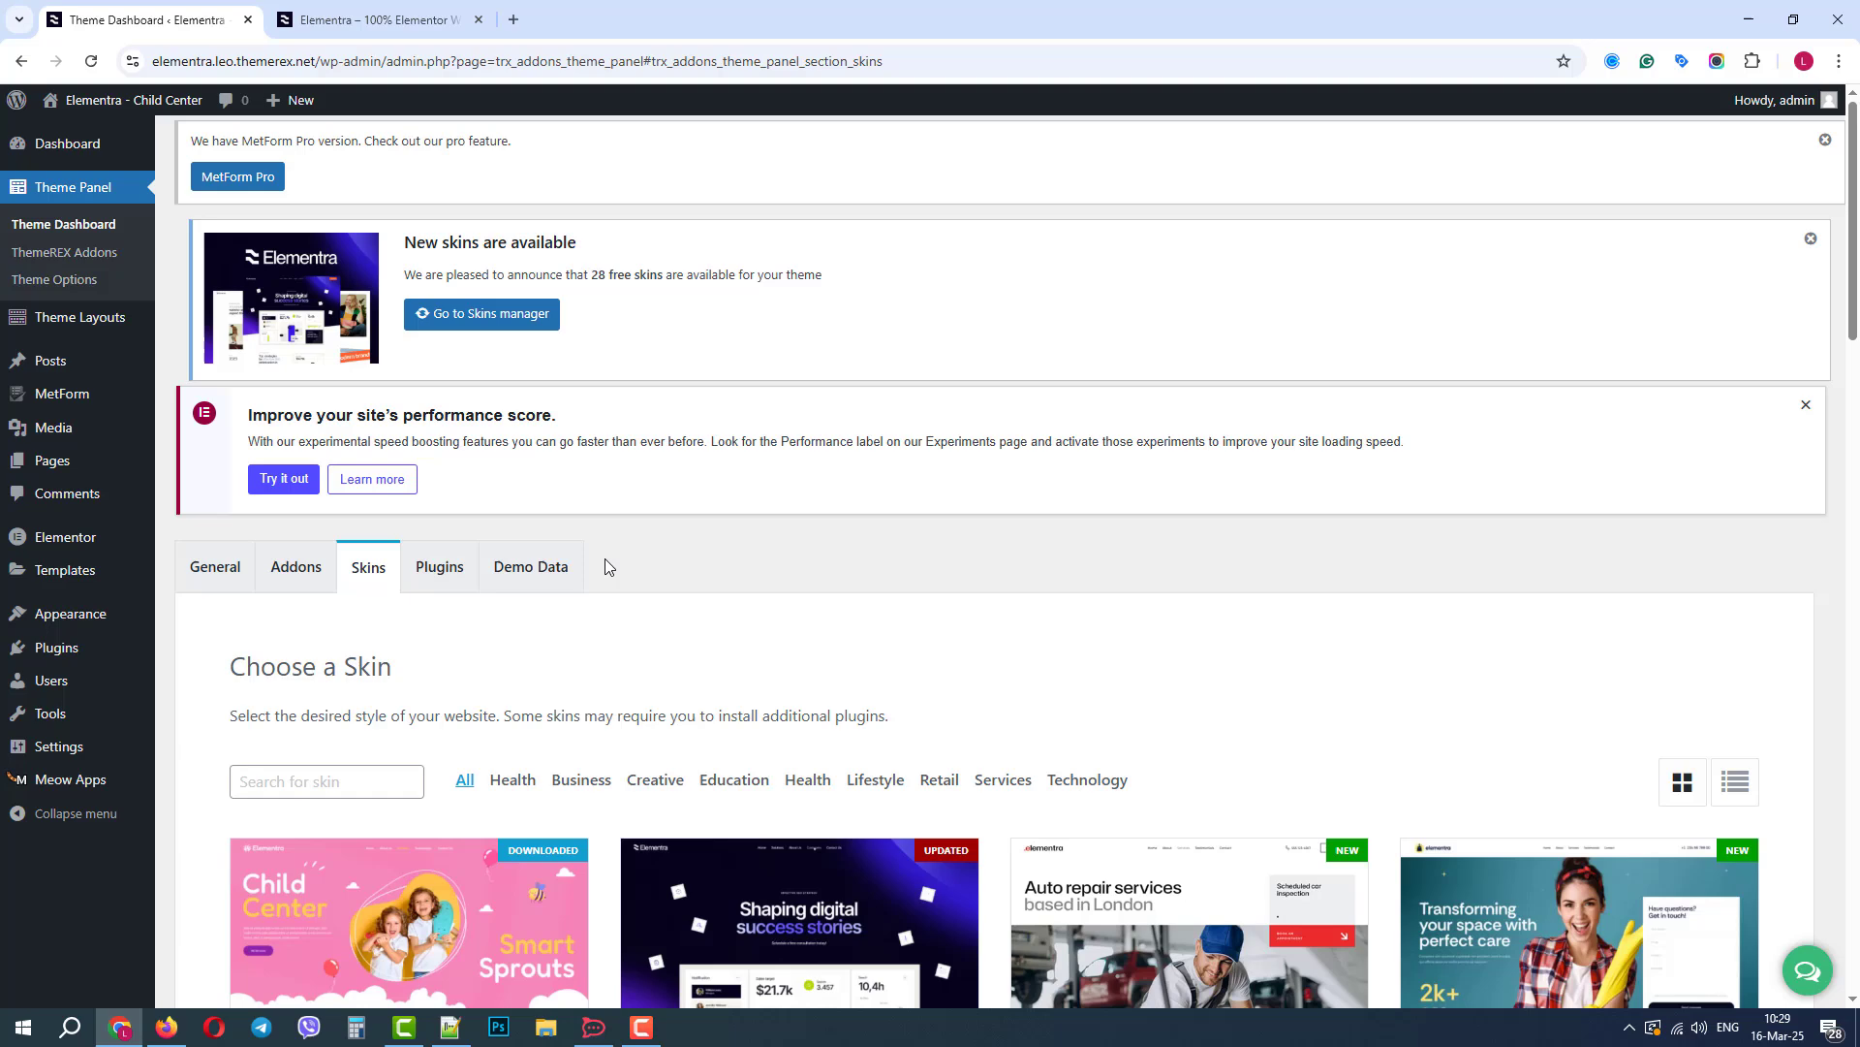
Reload the site homepage to show the Child Center demo with its Happy Hearts hero.
{"action": "left_click", "coordinate": [401, 35]}
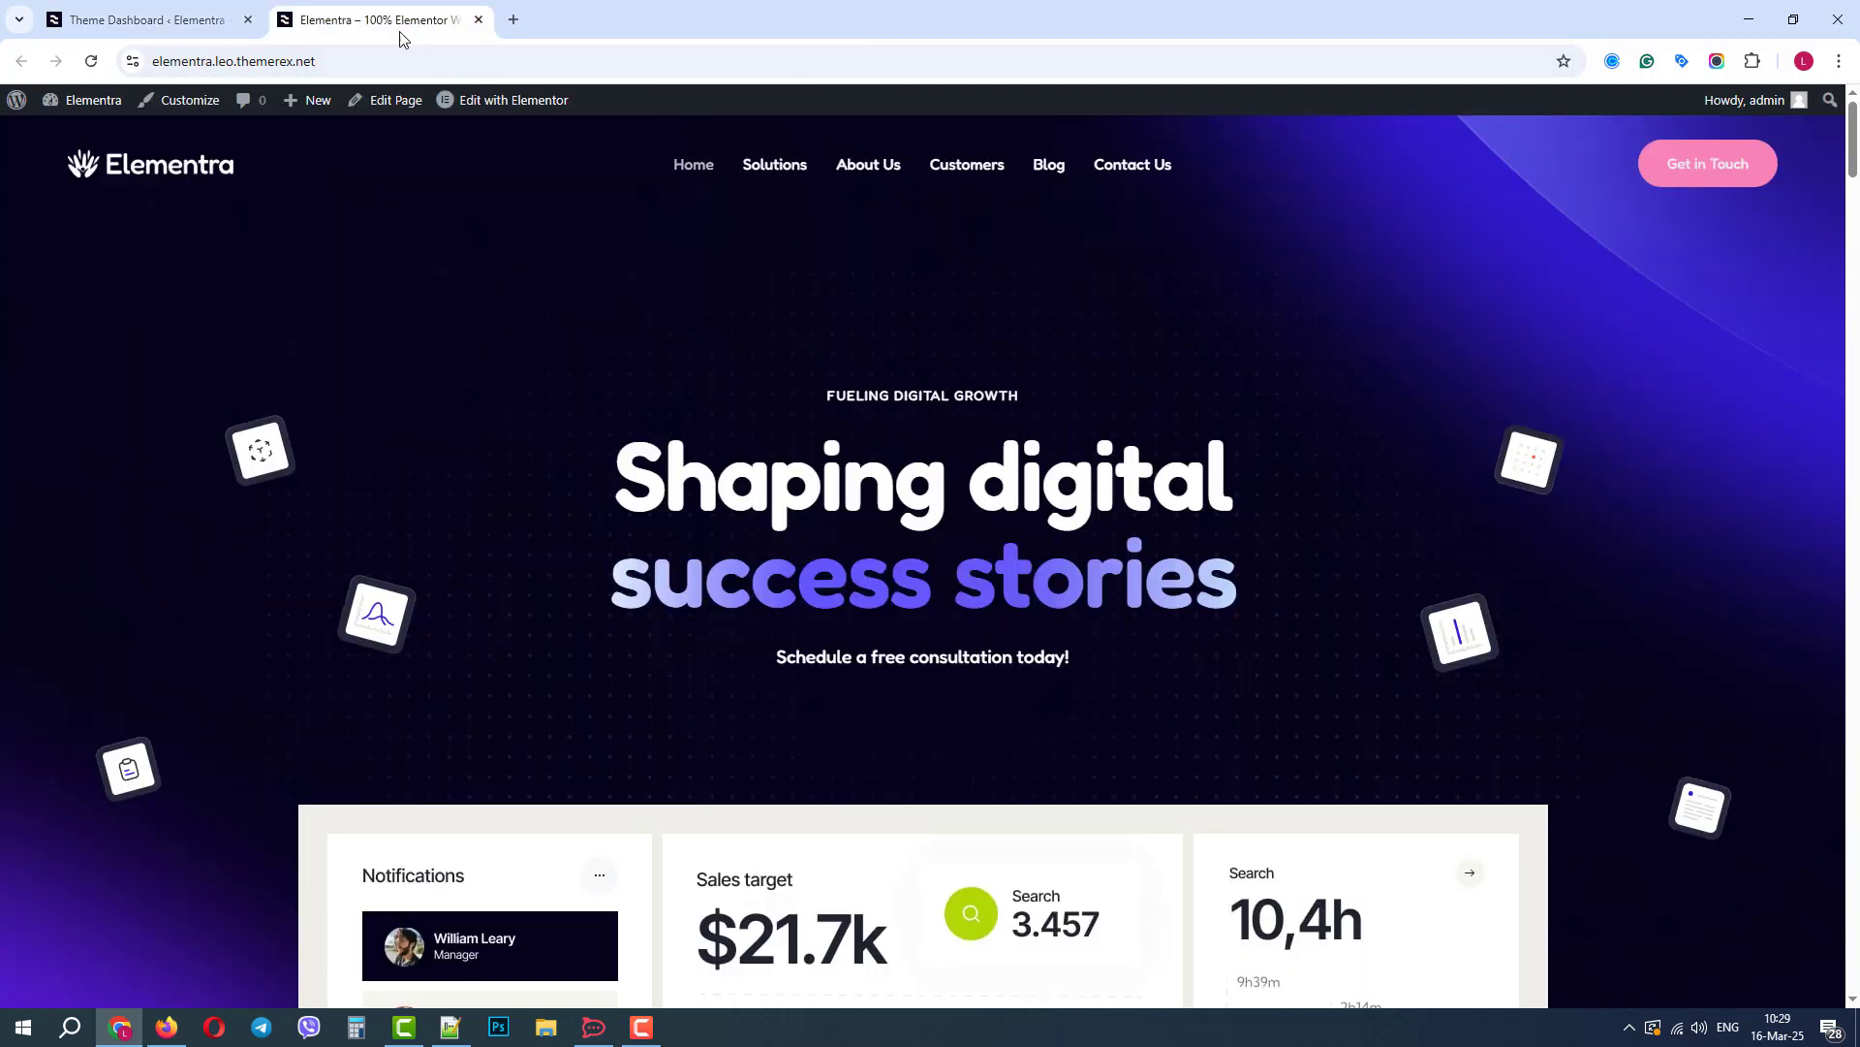
{"action": "left_click", "coordinate": [92, 61]}
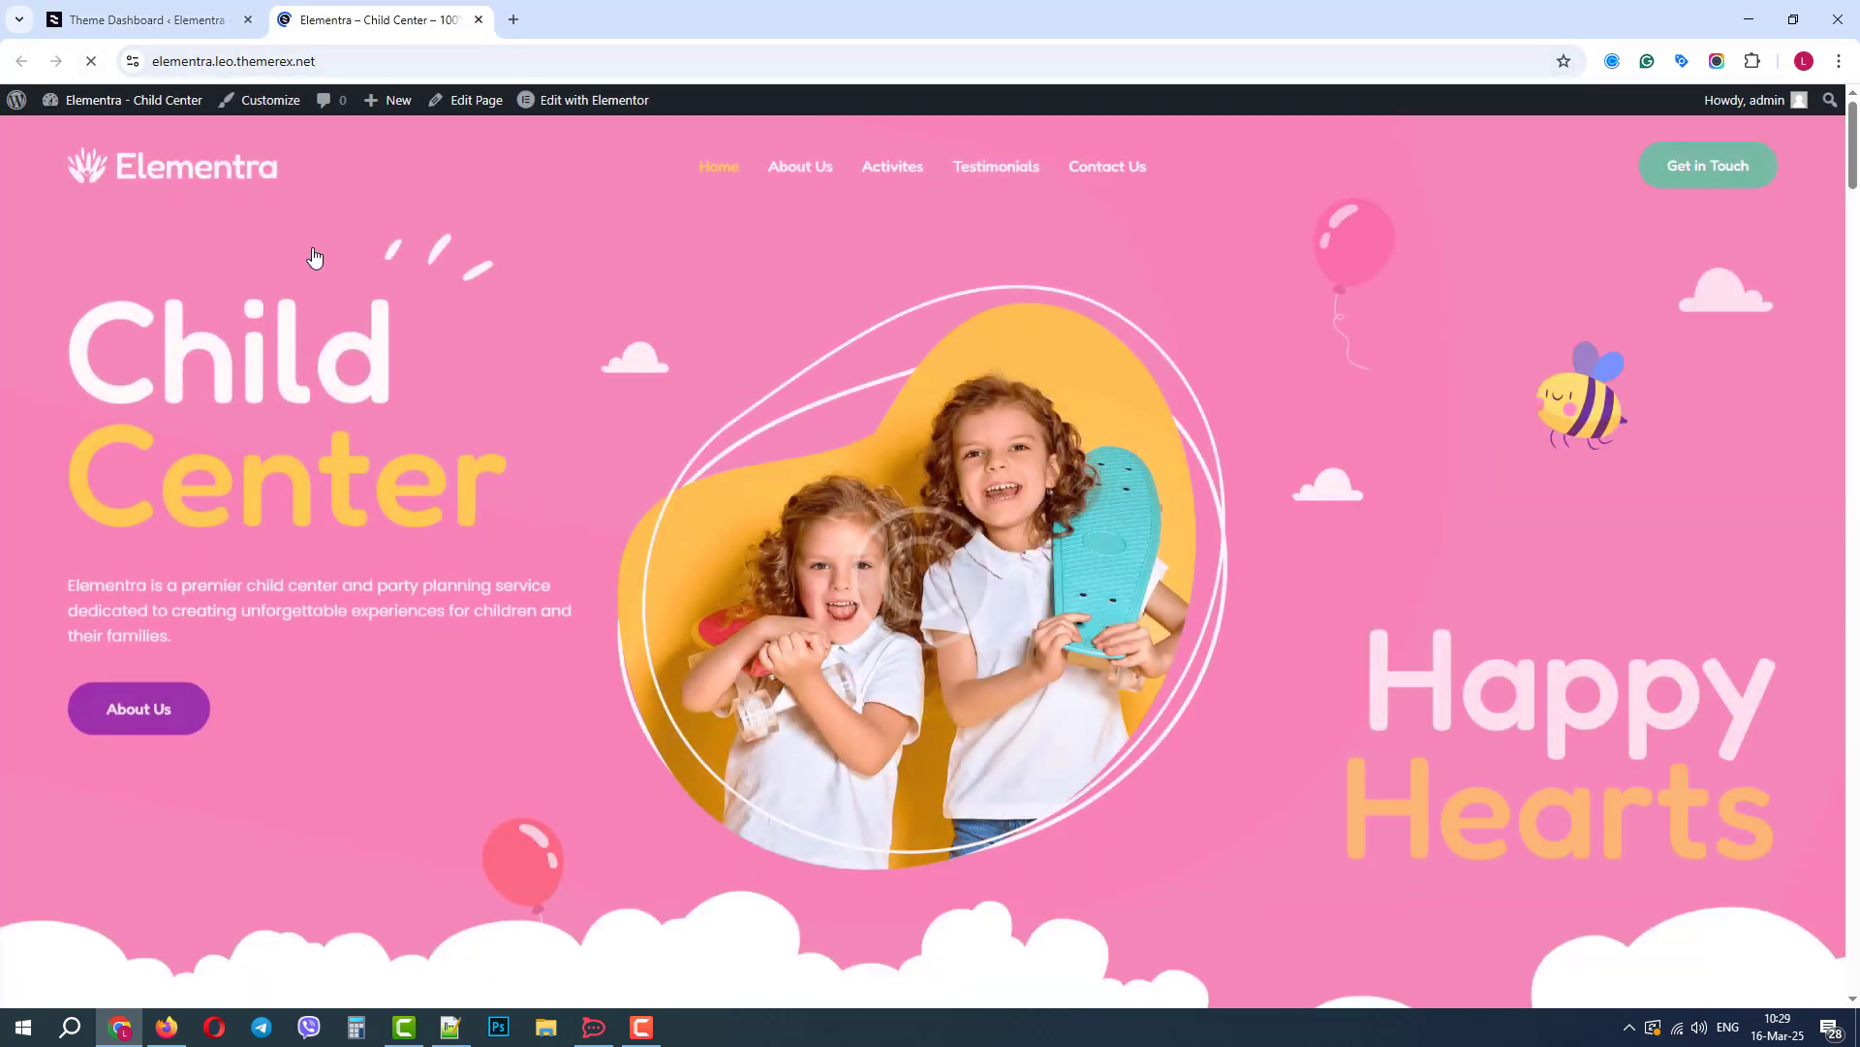
{"action": "mouse_move", "coordinate": [1857, 156]}
{"action": "left_mouse_down"}
{"action": "mouse_move", "coordinate": [1856, 560]}
{"action": "mouse_move", "coordinate": [1856, 131]}
{"action": "left_mouse_up"}
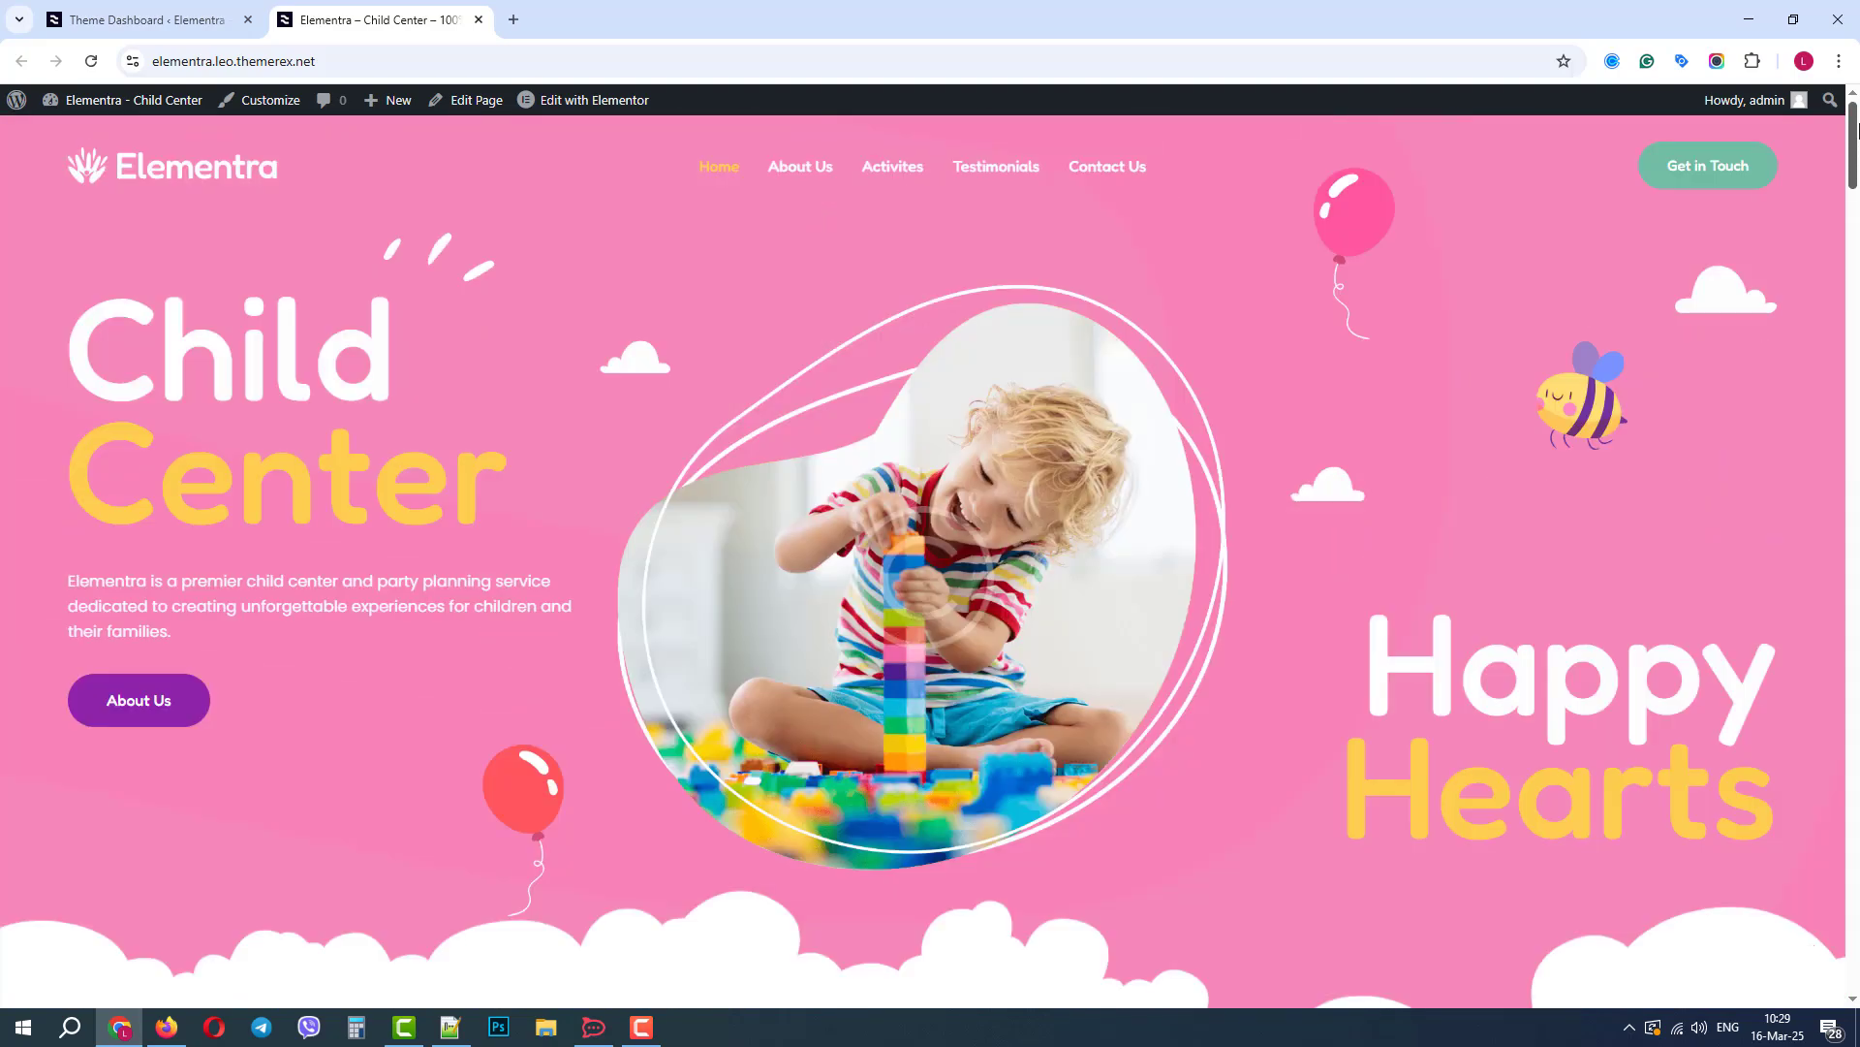